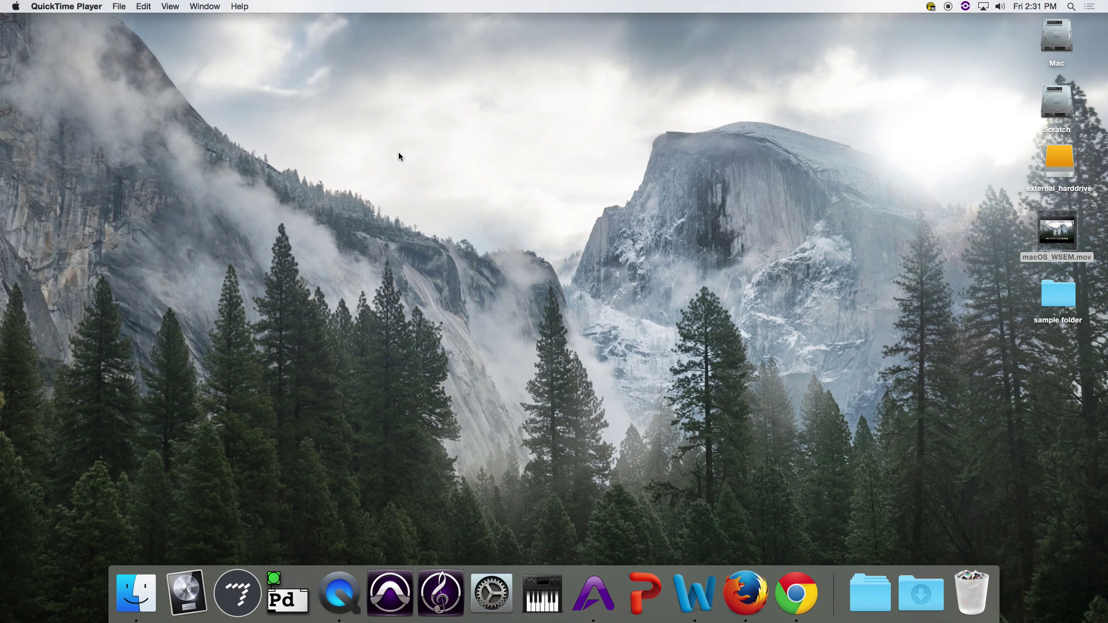
Step: Select the sample folder on the desktop in Finder and clear the selection again
key("super+q")
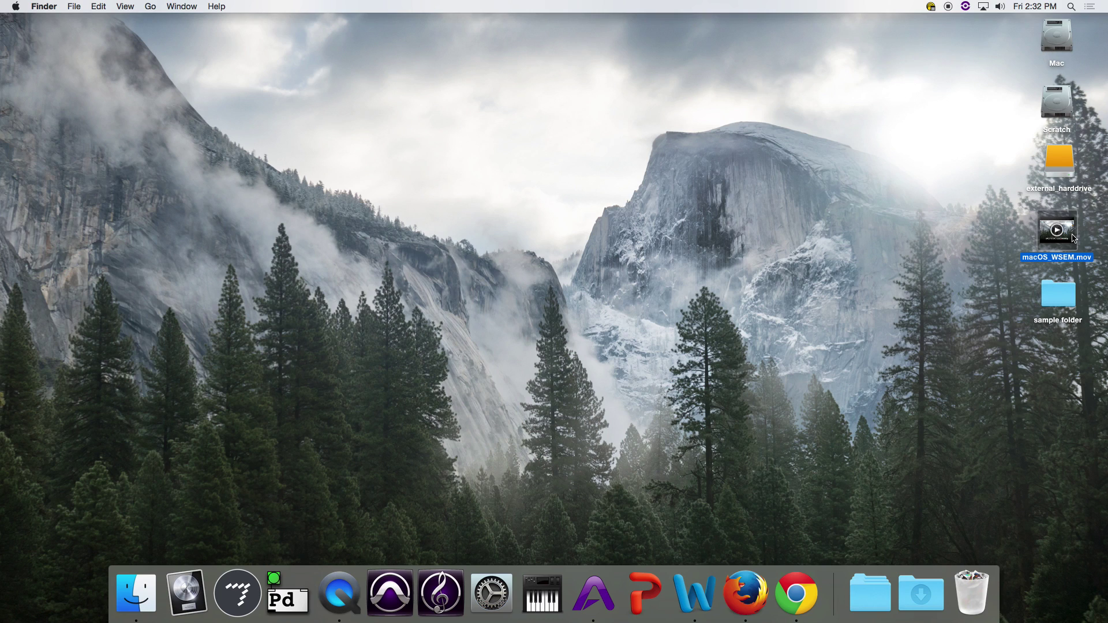
left_click(1066, 300)
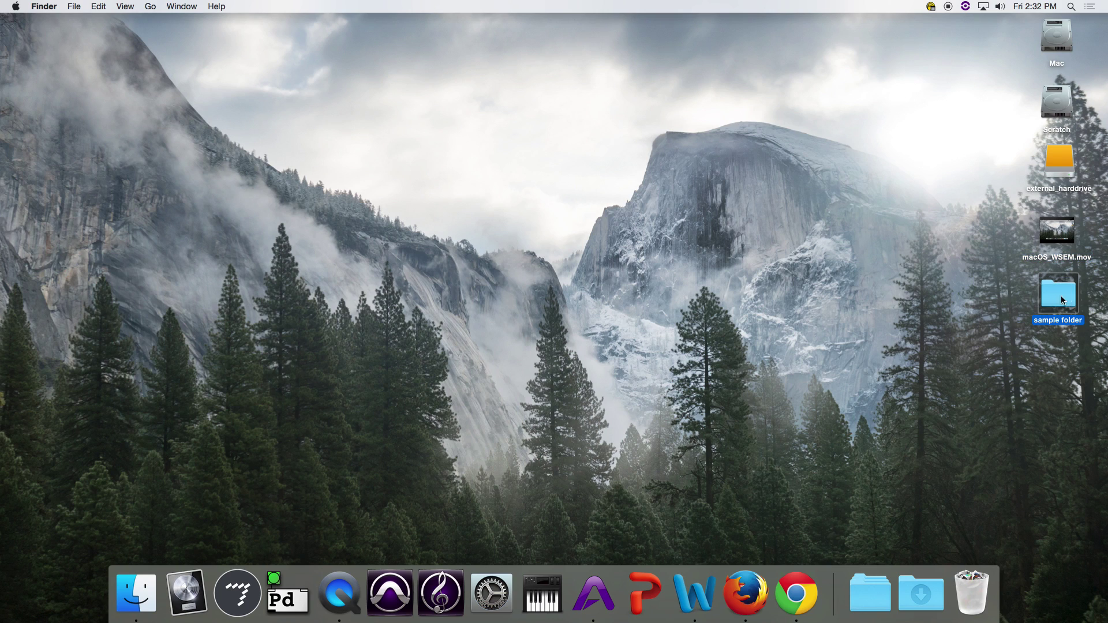
left_click(1015, 224)
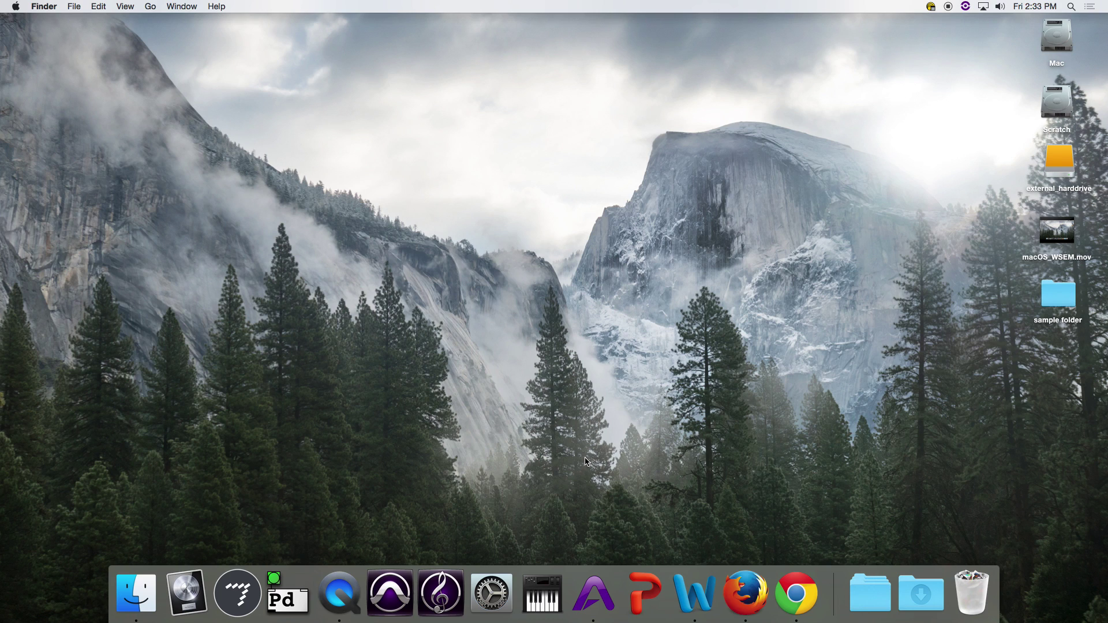
Step: Cycle through the running applications in the application switcher and return to Finder
key("super+Tab")
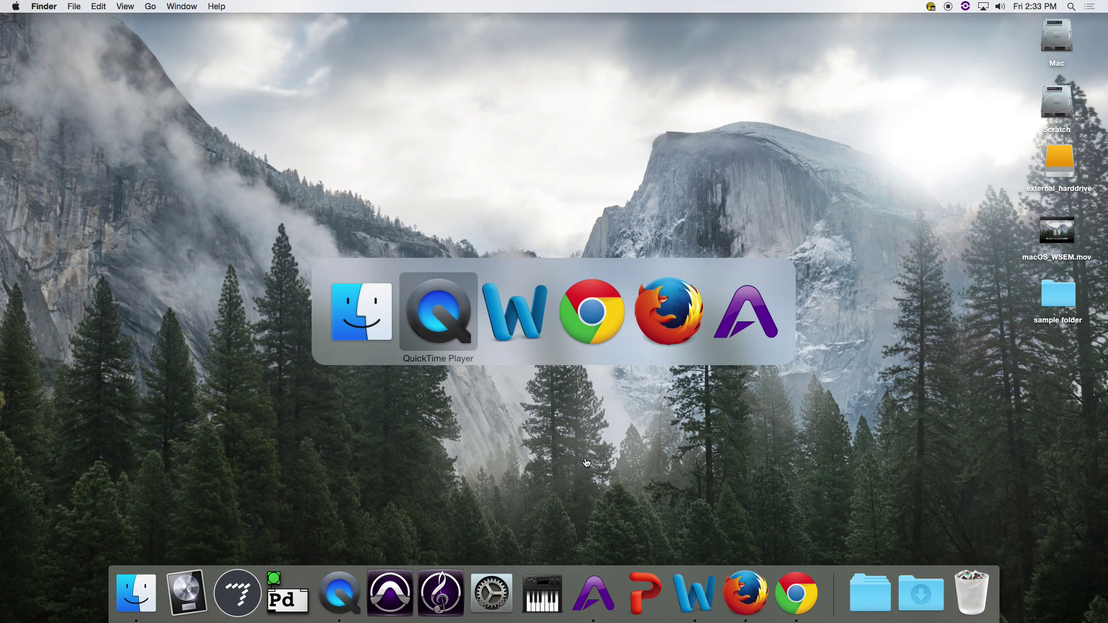
key("super+Tab")
key("super+Tab")
key("super+Tab")
key("super+Tab")
key("super+Tab")
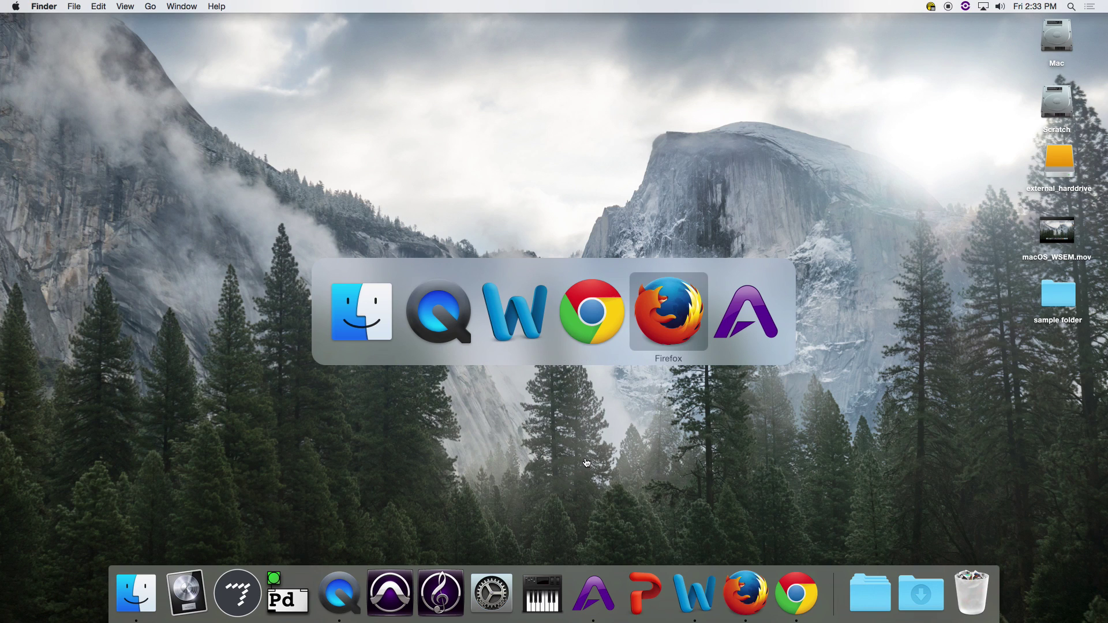
key("super+Tab")
key("super+Tab")
key("super+Tab")
key("super+Tab")
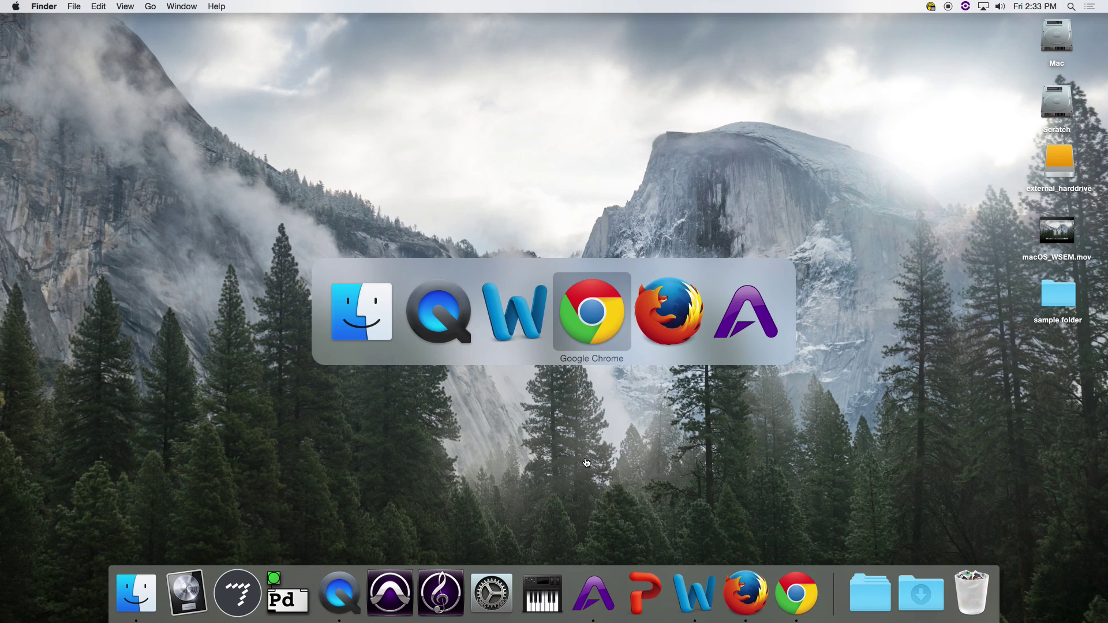
key("super+Tab")
key("super+Tab")
key("super+Tab")
key("super+Tab")
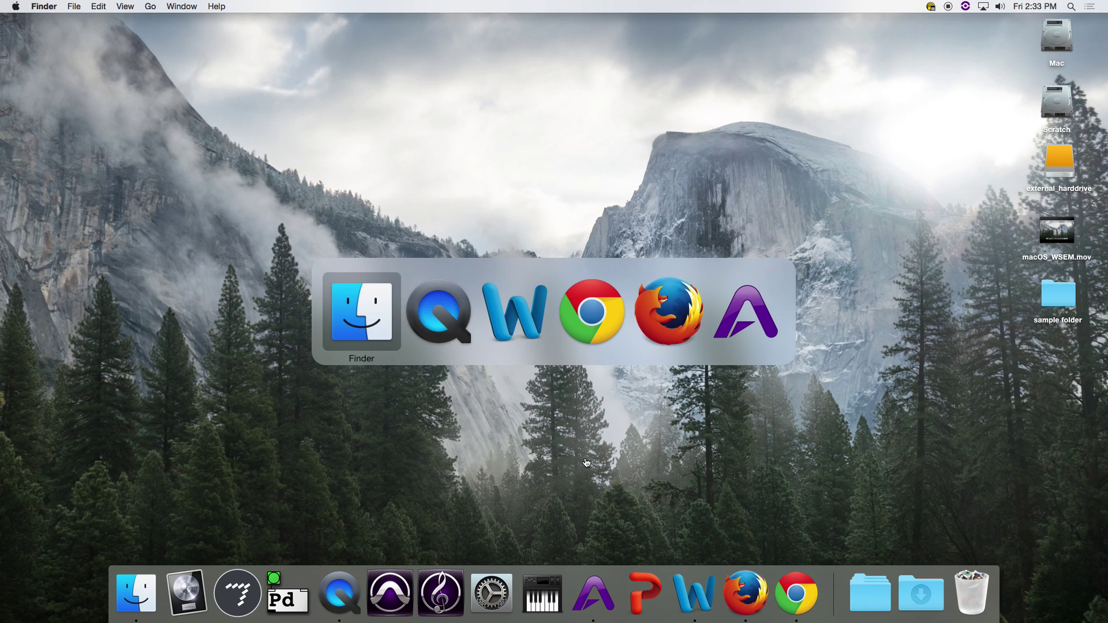
key("super+Tab")
key("super+Tab")
key("super+Tab")
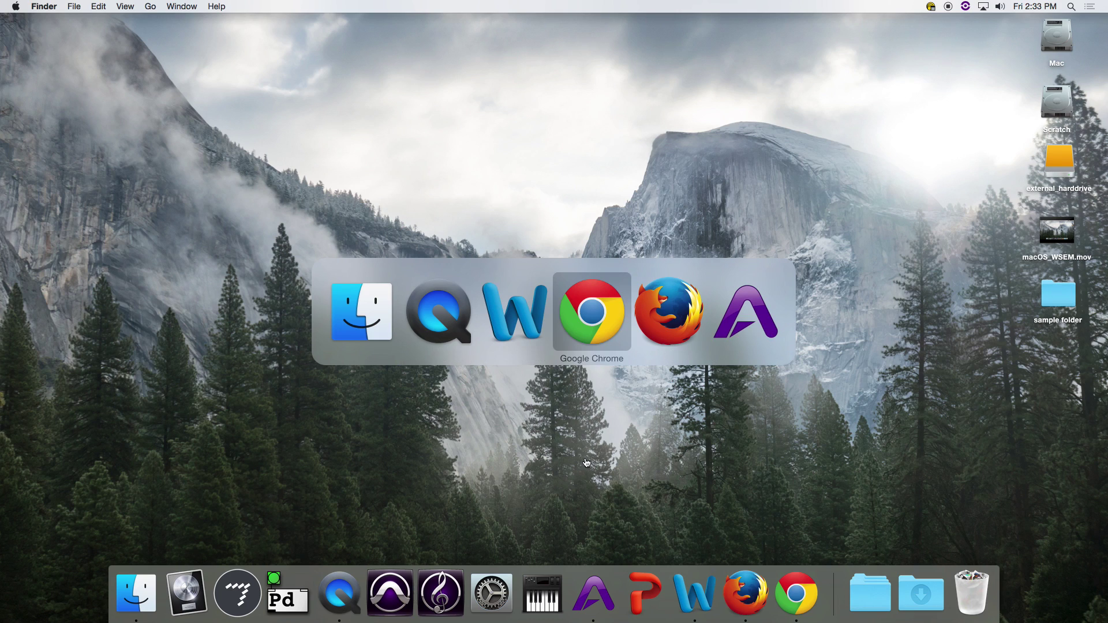
key("super+Tab")
key("super+Tab")
key("super+Tab")
key("super+Tab")
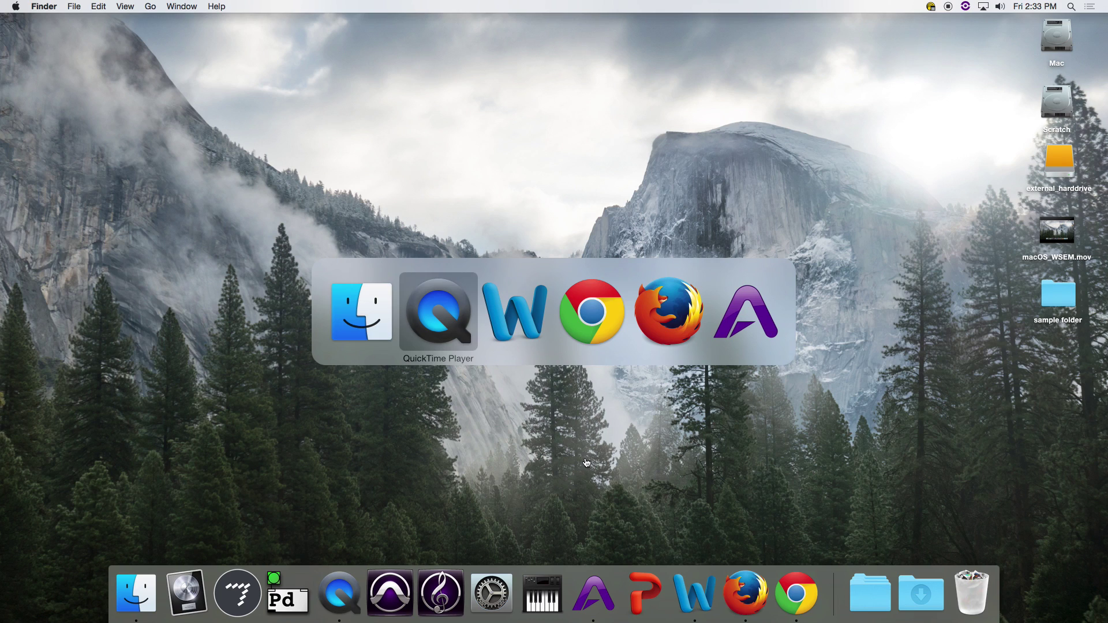
key("super+Tab")
key("super+Tab")
key("super+Tab")
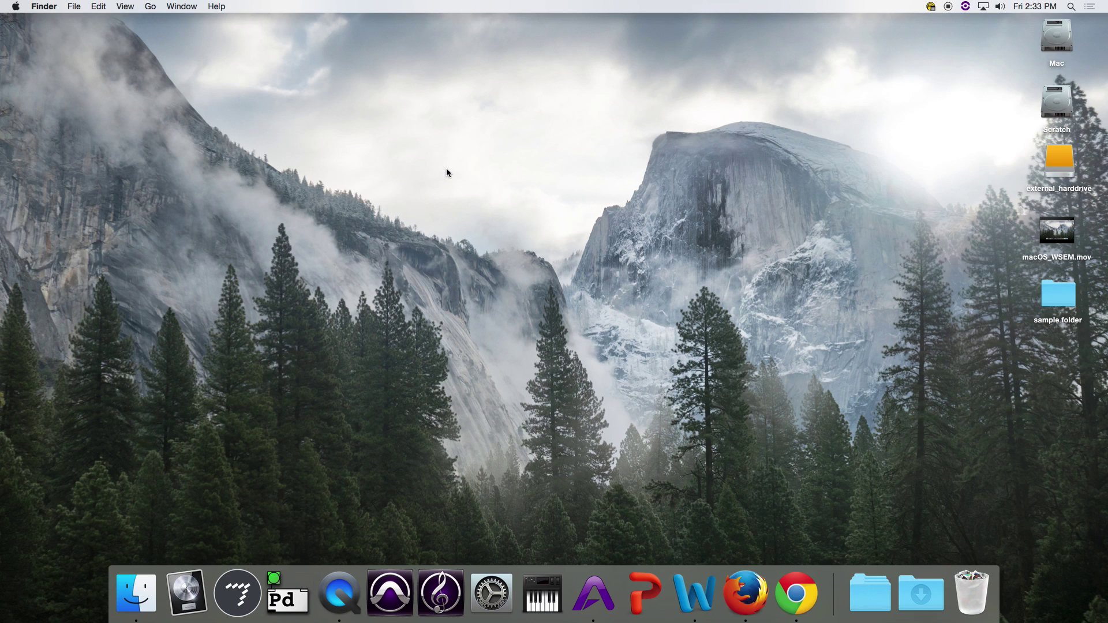
Step: Open and close a new Finder window, and look up the shortcut listed for the New Finder Window command
key("super+n")
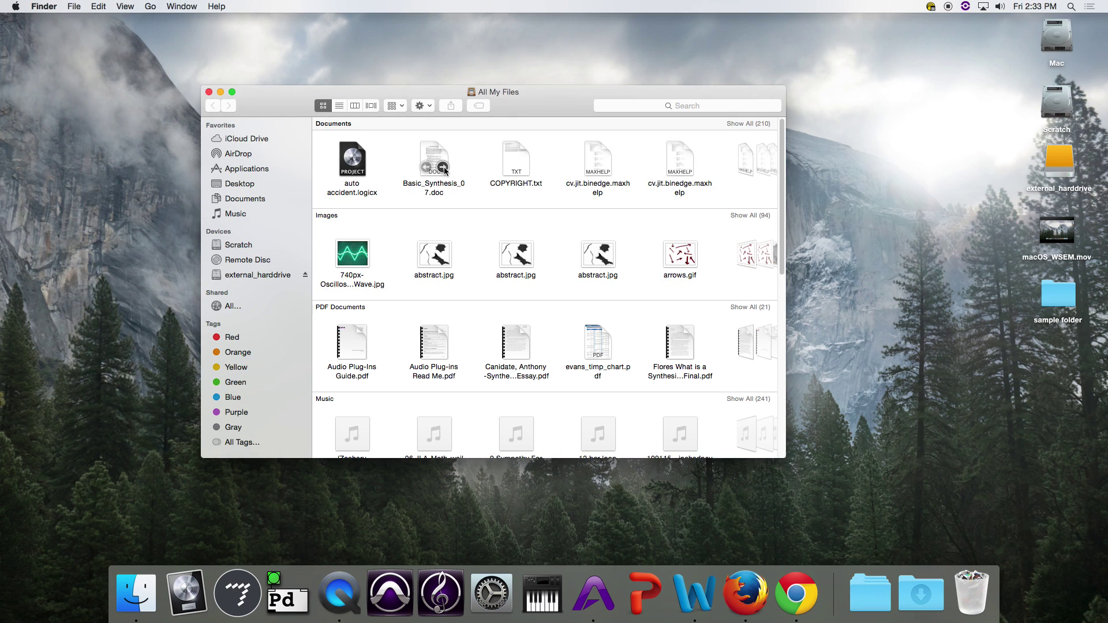
left_click(209, 91)
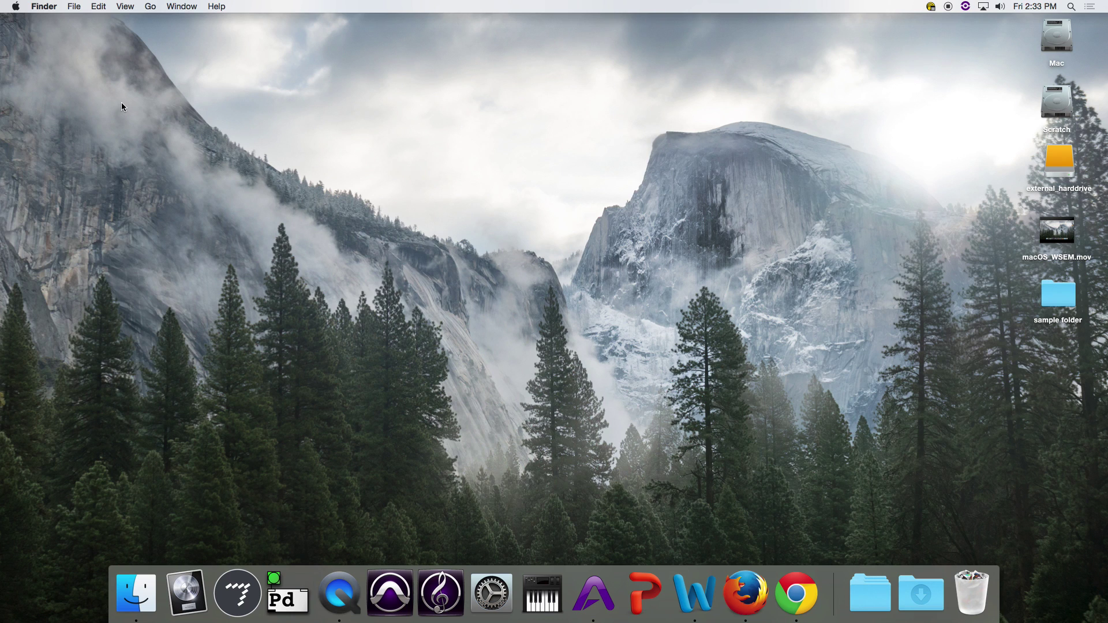
left_click(75, 7)
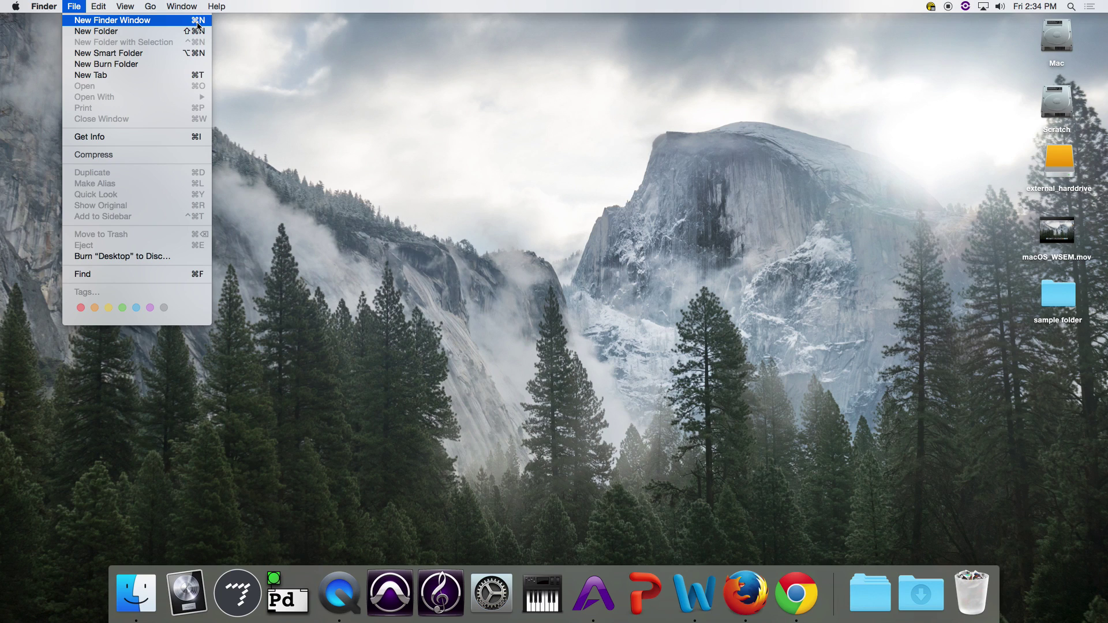
left_click(303, 56)
Step: Open four new Finder windows
key("super+n")
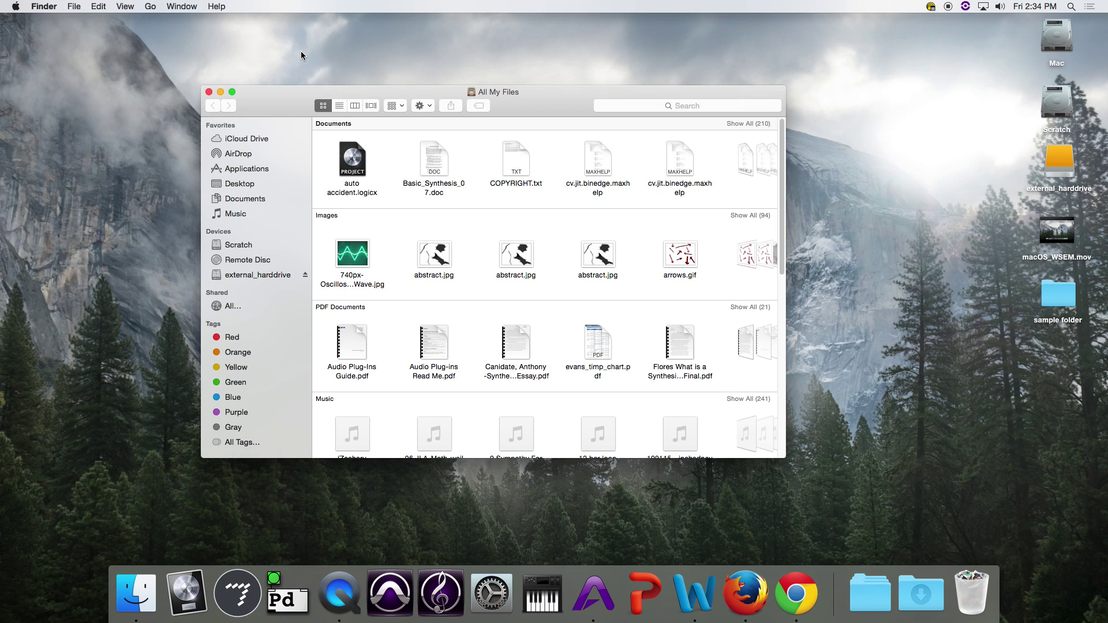
key("super+n")
key("super+n")
key("super+n")
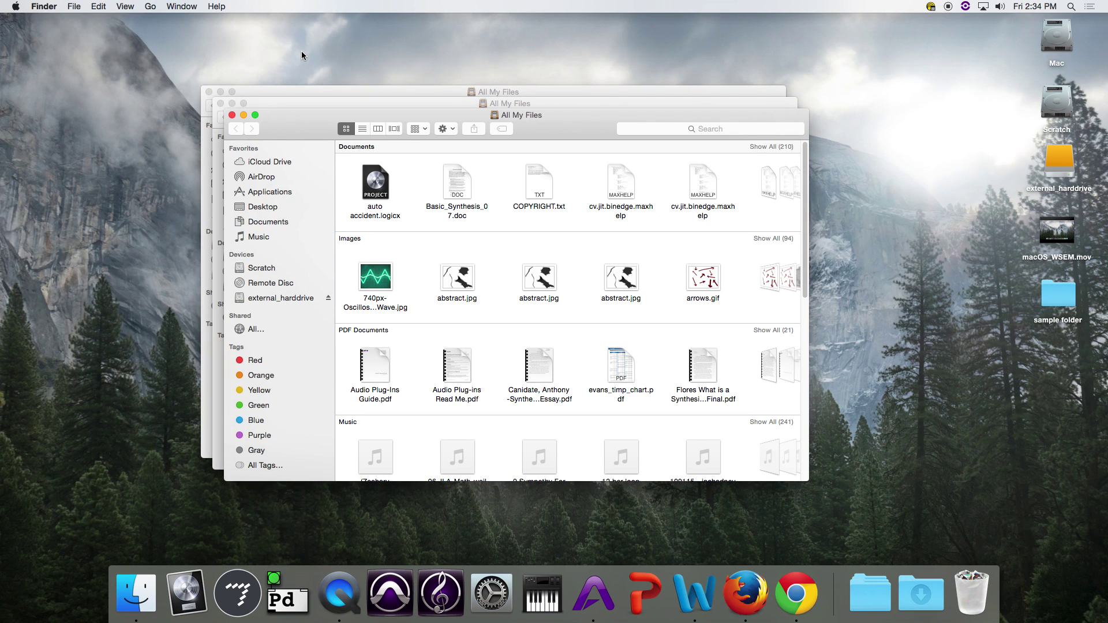
Step: Move the front Finder window up over the other windows and close it
left_click_drag(321, 125, 291, 62)
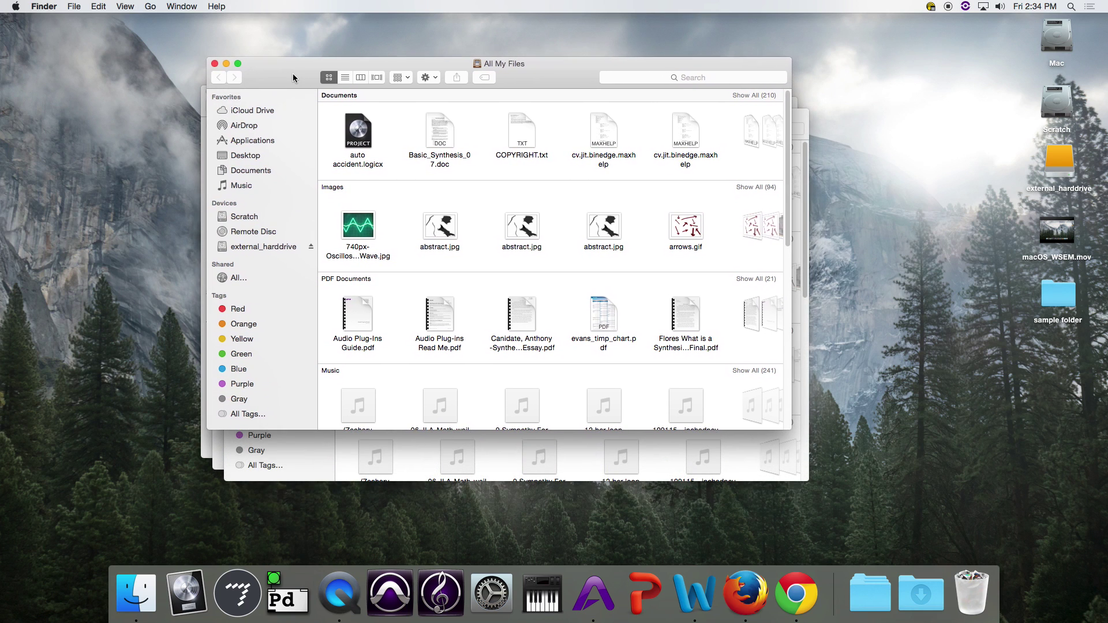
left_click(214, 65)
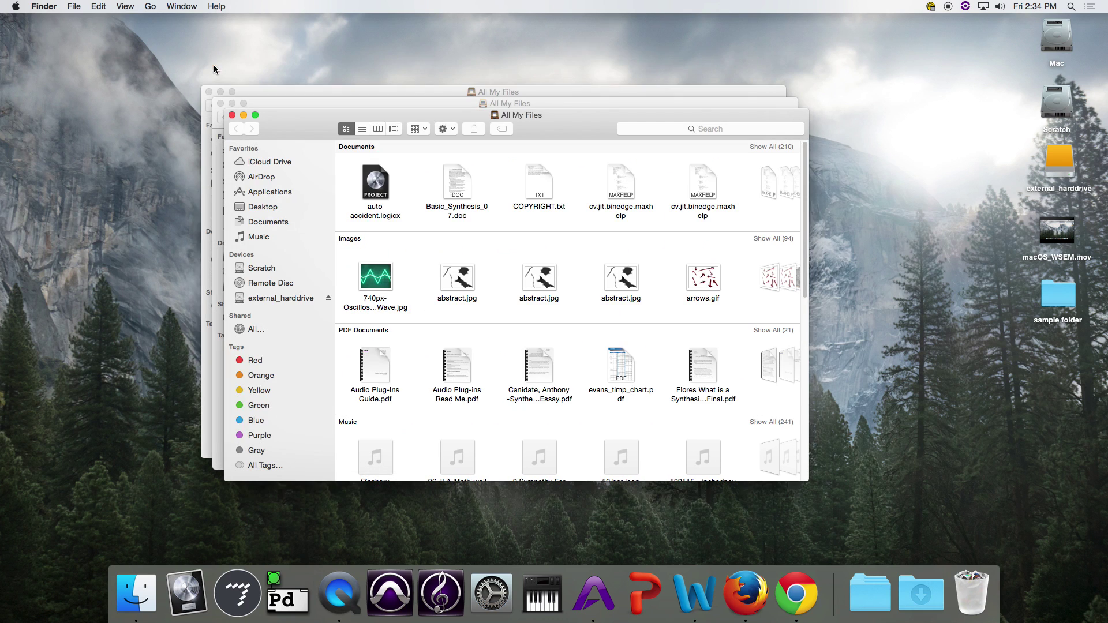
Step: Switch the front Finder window to full screen and back, and minimize it to the Dock and restore it
left_click(255, 116)
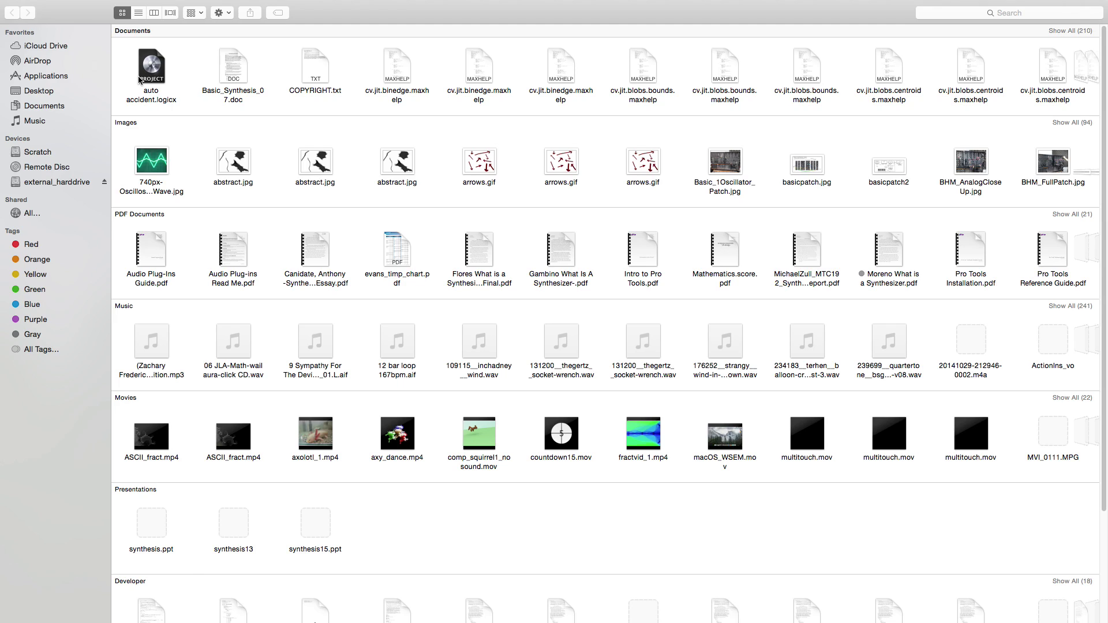
key("ctrl+super+f")
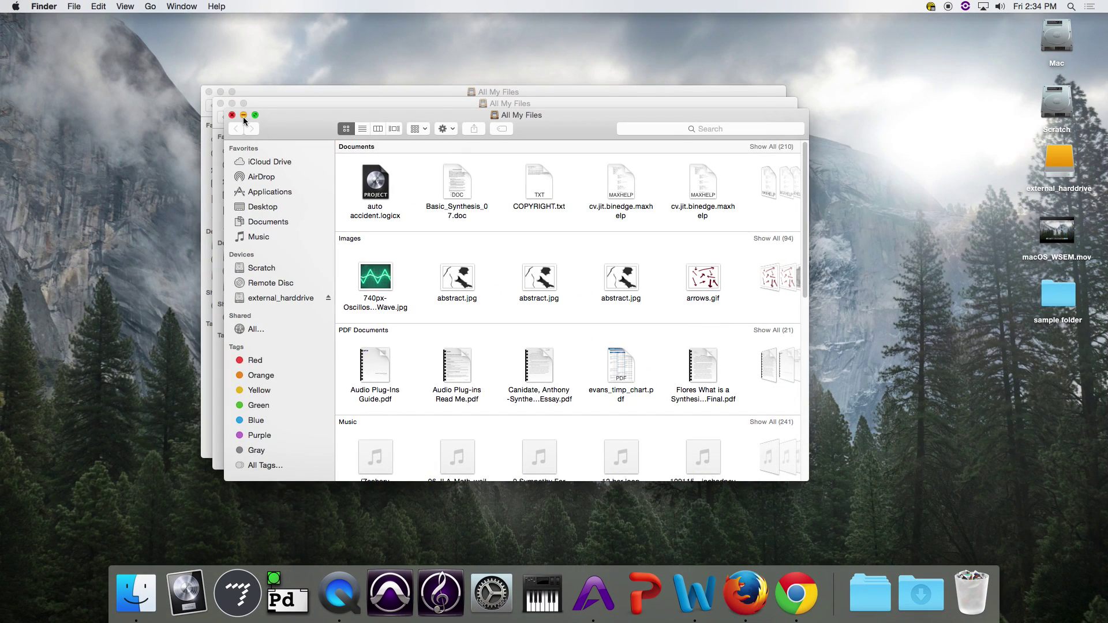
left_click(243, 117)
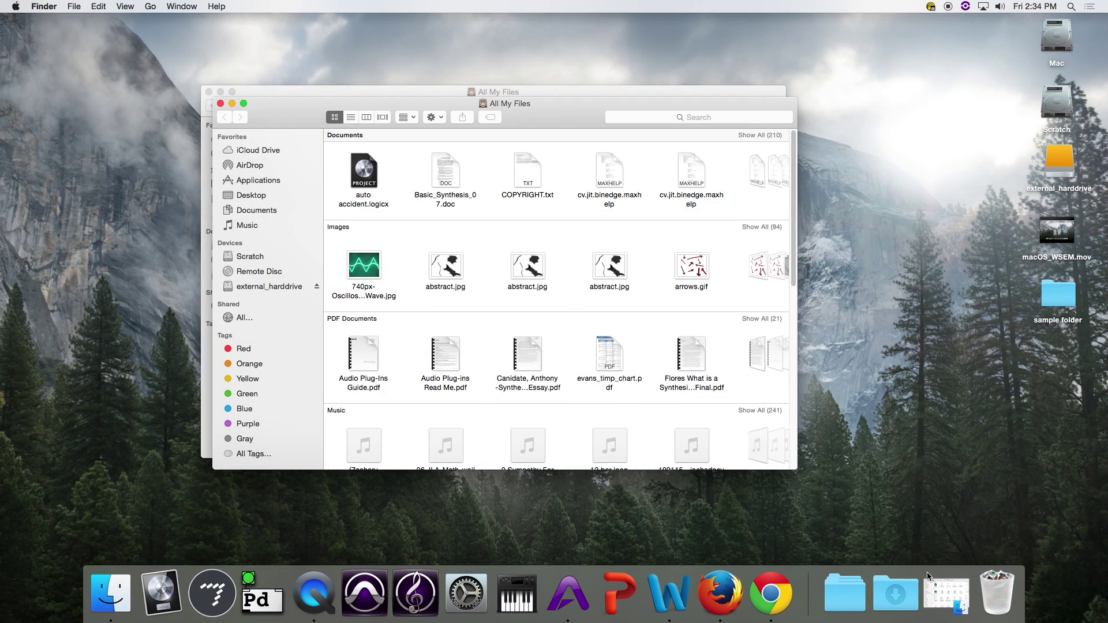
left_click(950, 590)
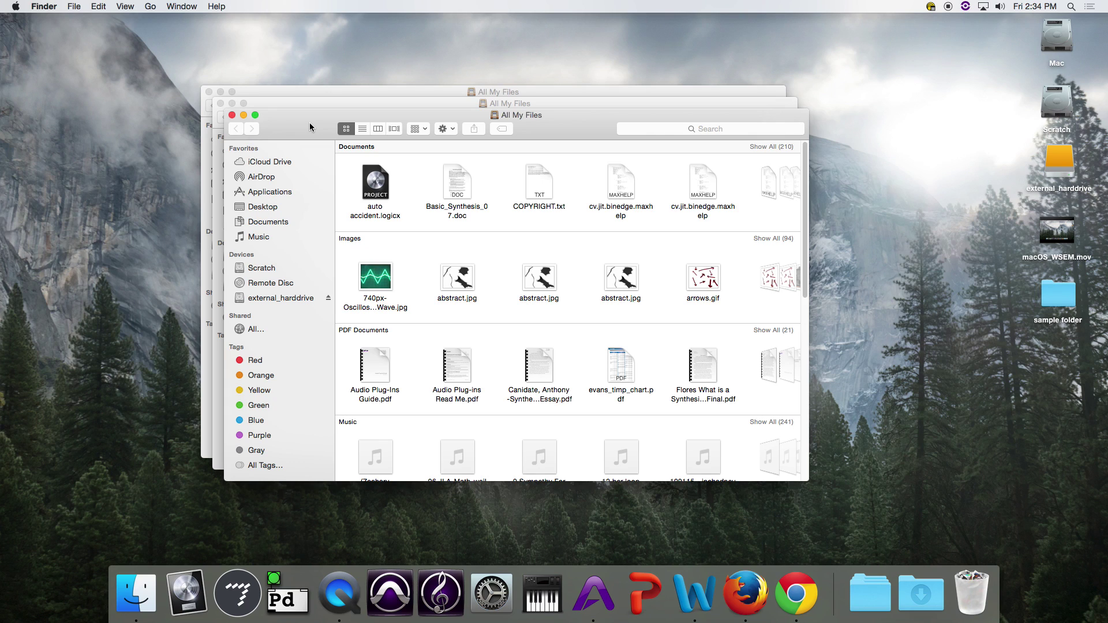
Step: Close the three open Finder windows one at a time
key("super+w")
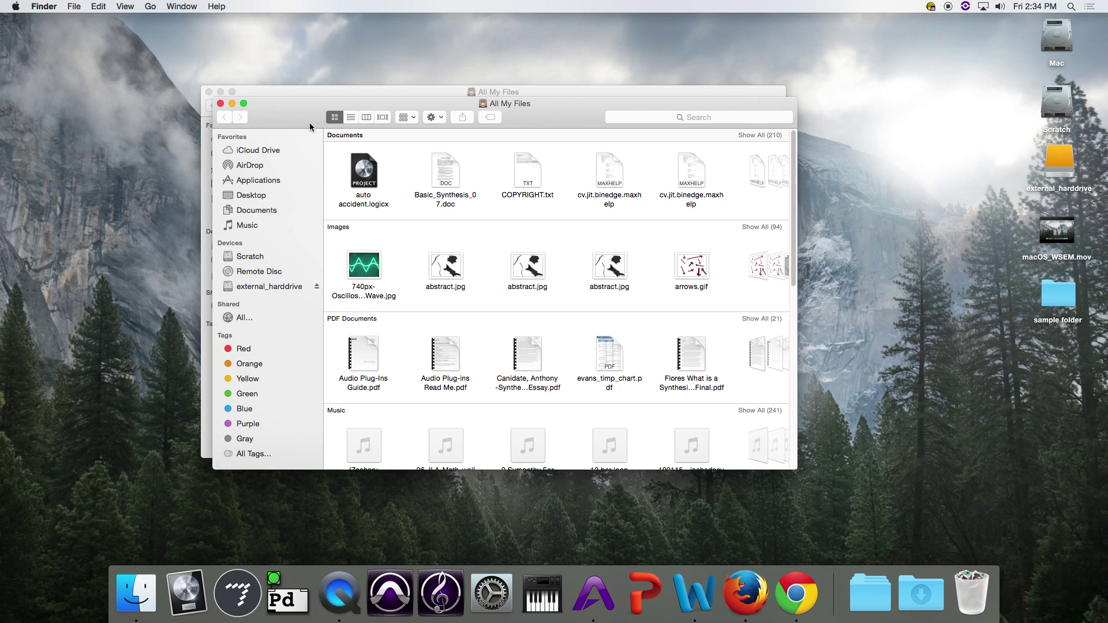
key("super+w")
key("super+w")
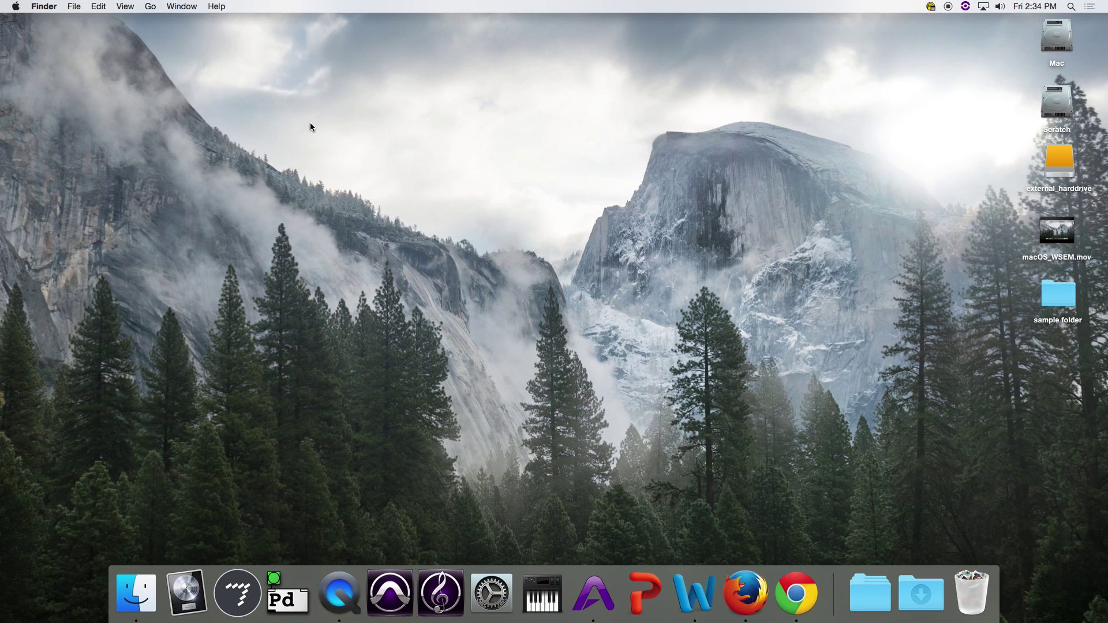
Step: Open seven new Finder windows in a cascade
key("super+n")
key("super+n")
key("super+n")
key("super+n")
key("super+n")
key("super+n")
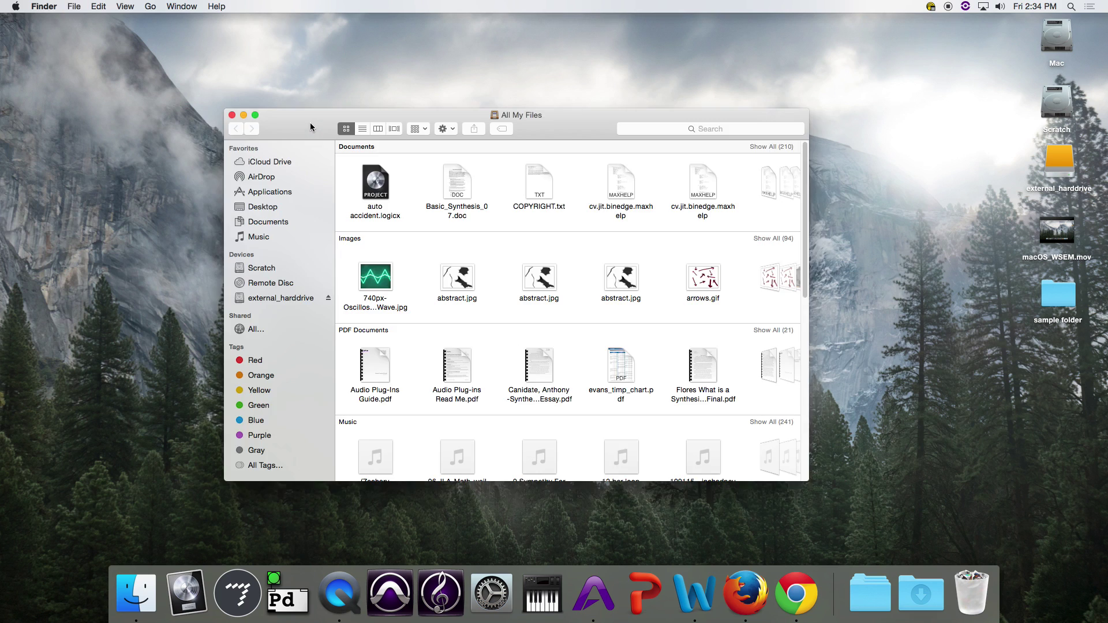
key("super+n")
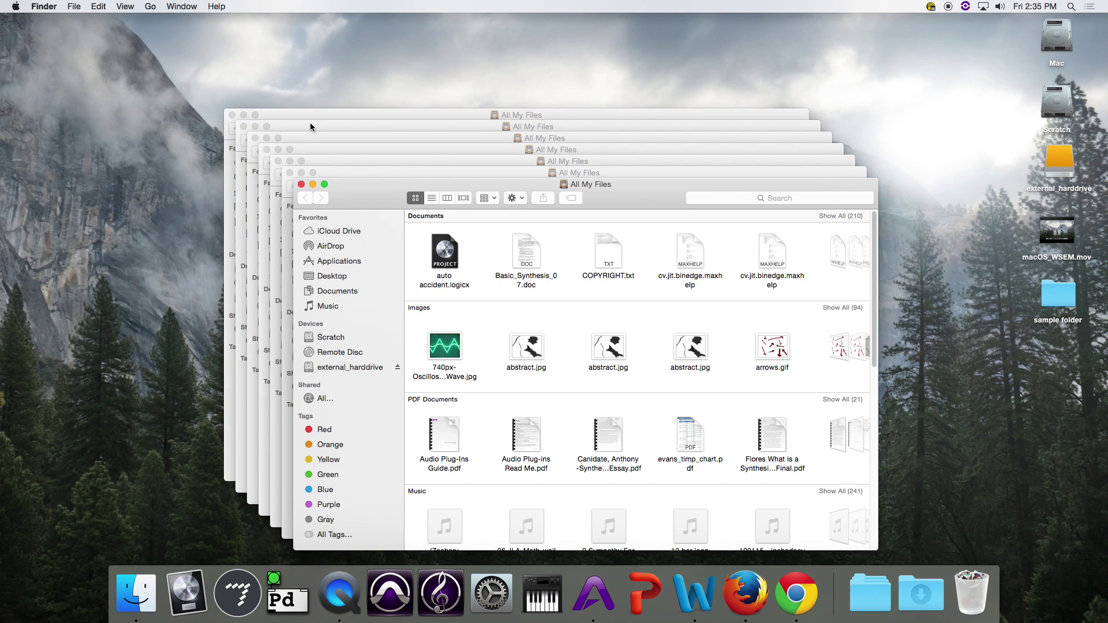
Step: Close the front Finder window and all the remaining ones at once
key("super+w")
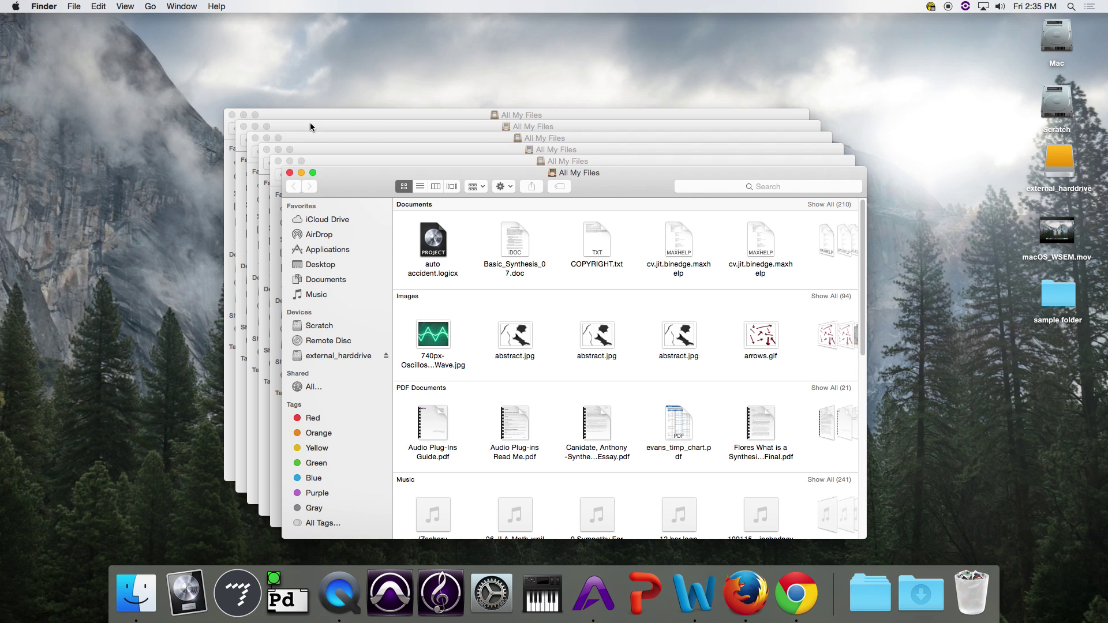
key("alt+super+w")
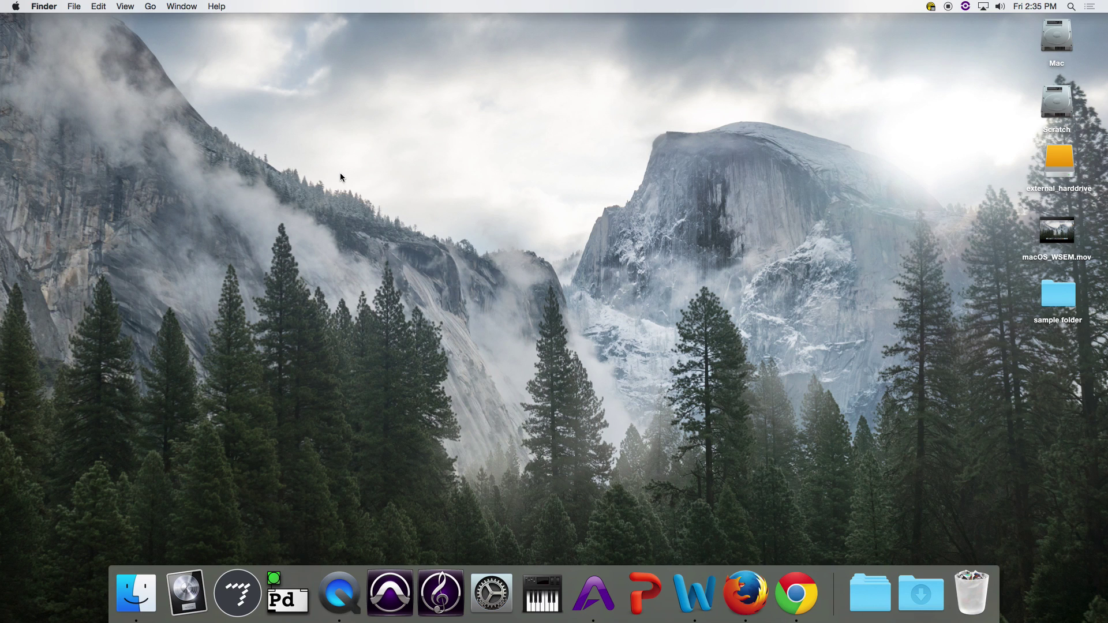
Step: Open a new Finder window, move it toward the desktop's upper-left area and make it slightly taller
key("super+n")
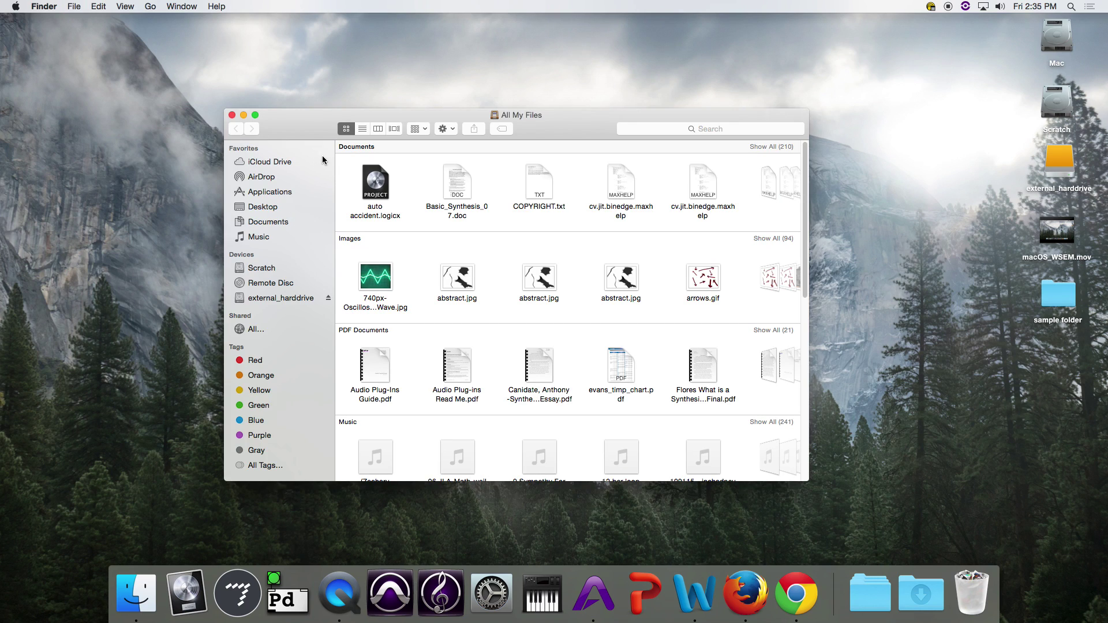
left_click_drag(304, 127, 219, 59)
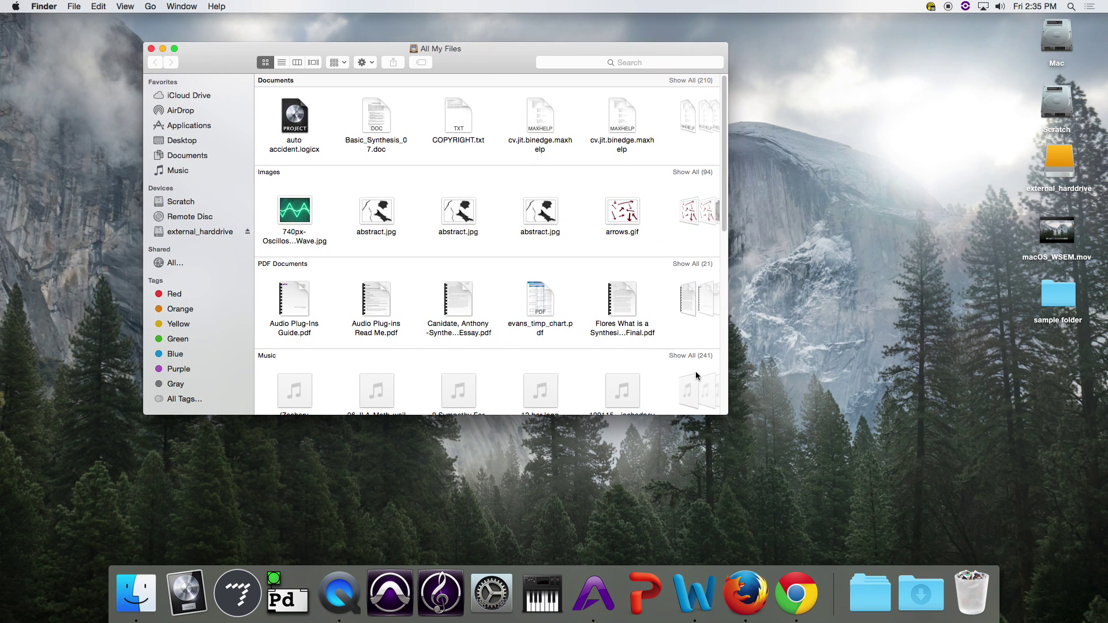
left_click_drag(725, 411, 728, 437)
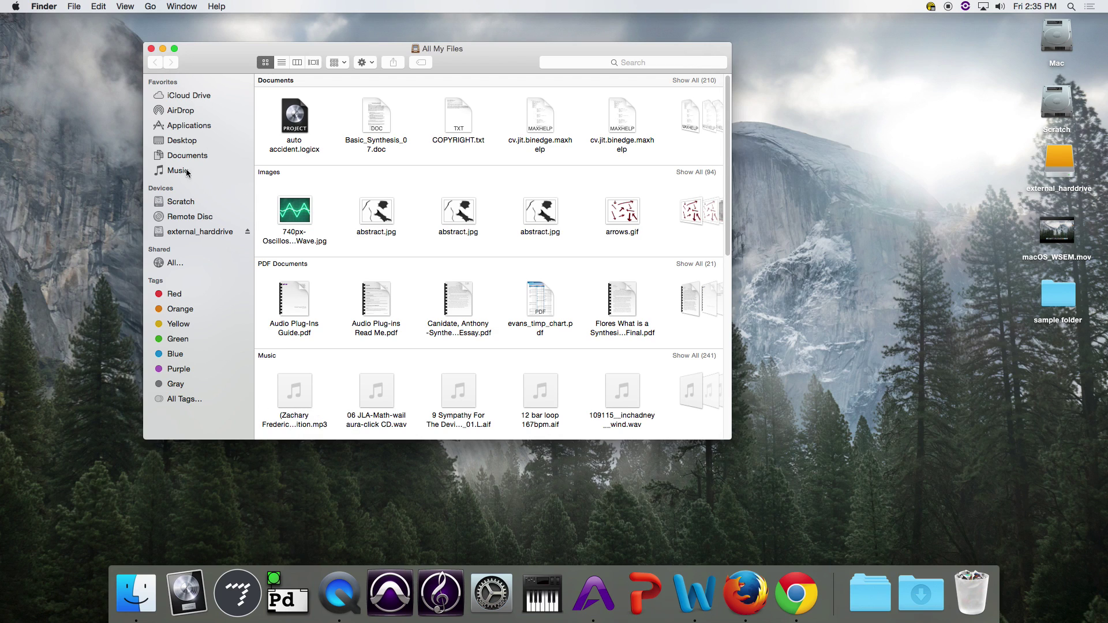
Step: Browse the Applications and Documents folders and return to Applications
left_click(188, 128)
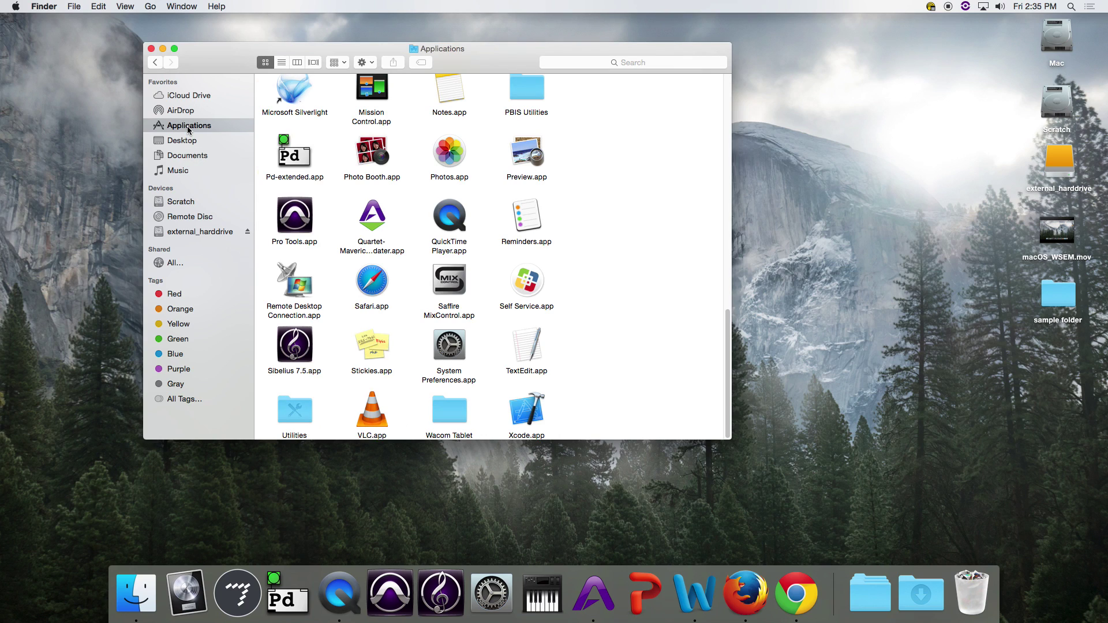
left_click(189, 157)
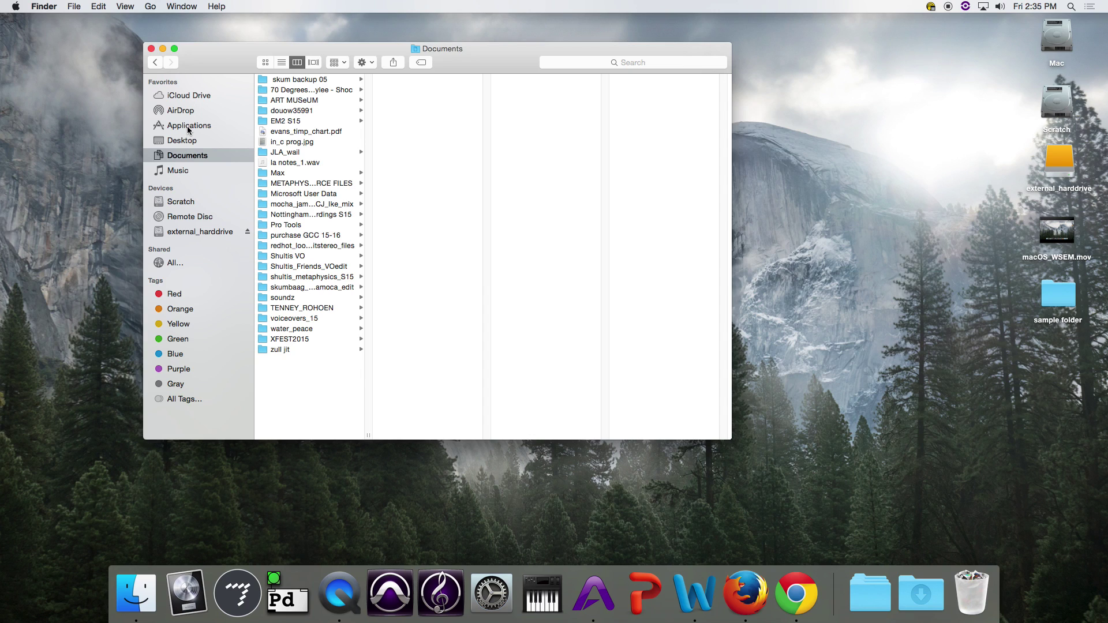
left_click(188, 127)
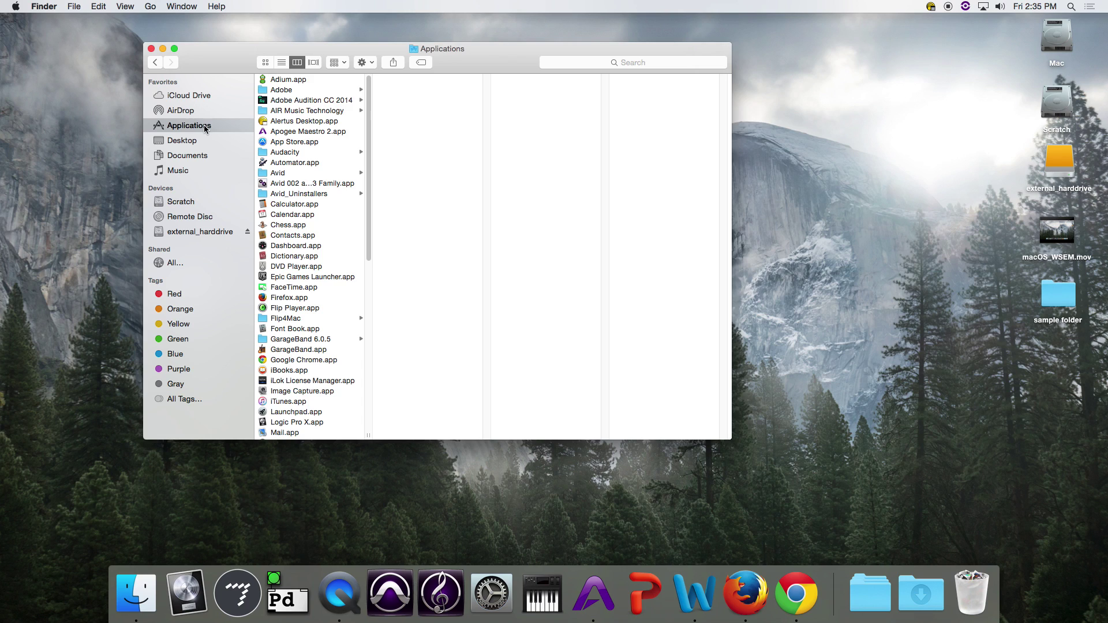
Step: Display the Applications folder in icon view and select Photos.app
left_click(260, 63)
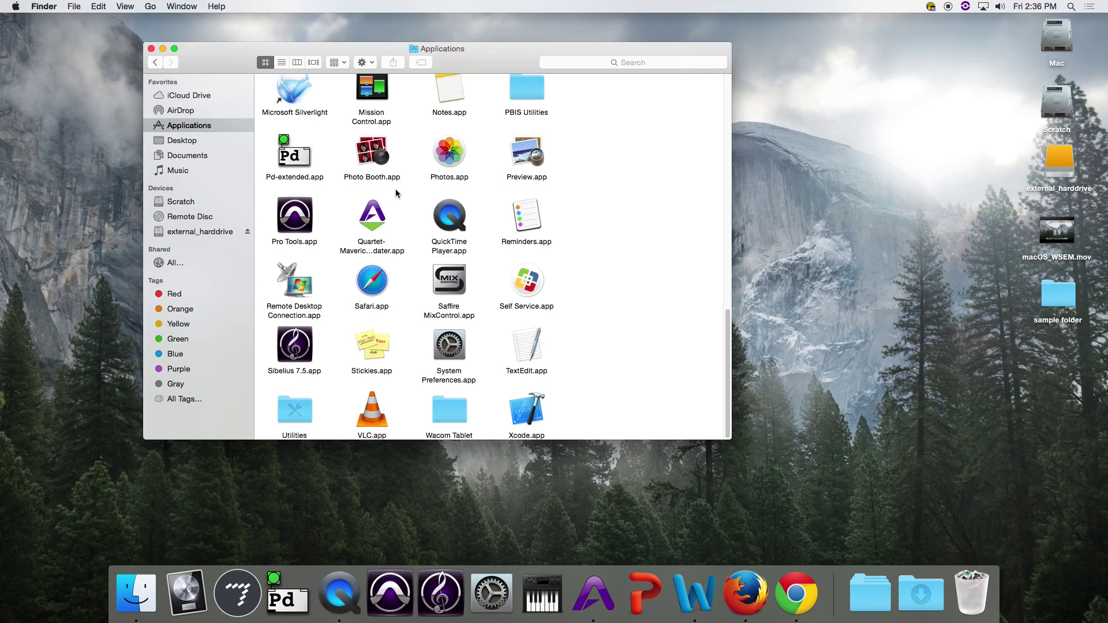
left_click(451, 162)
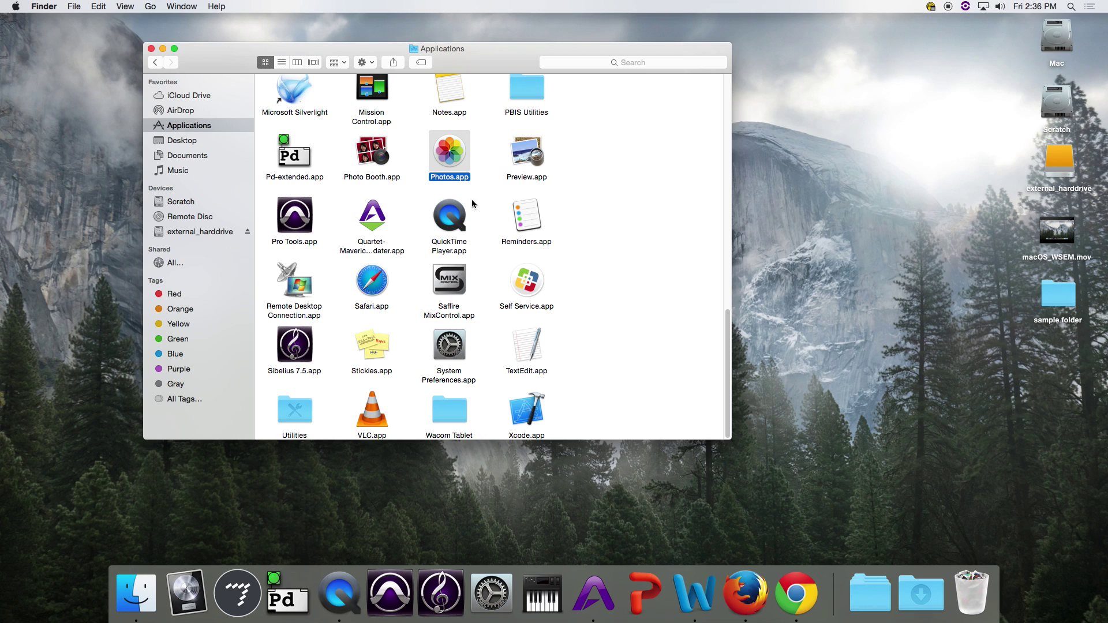
Step: Select Pd-extended.app, Photo Booth.app, Photos.app and Safari.app together in the Applications folder
left_click(370, 157)
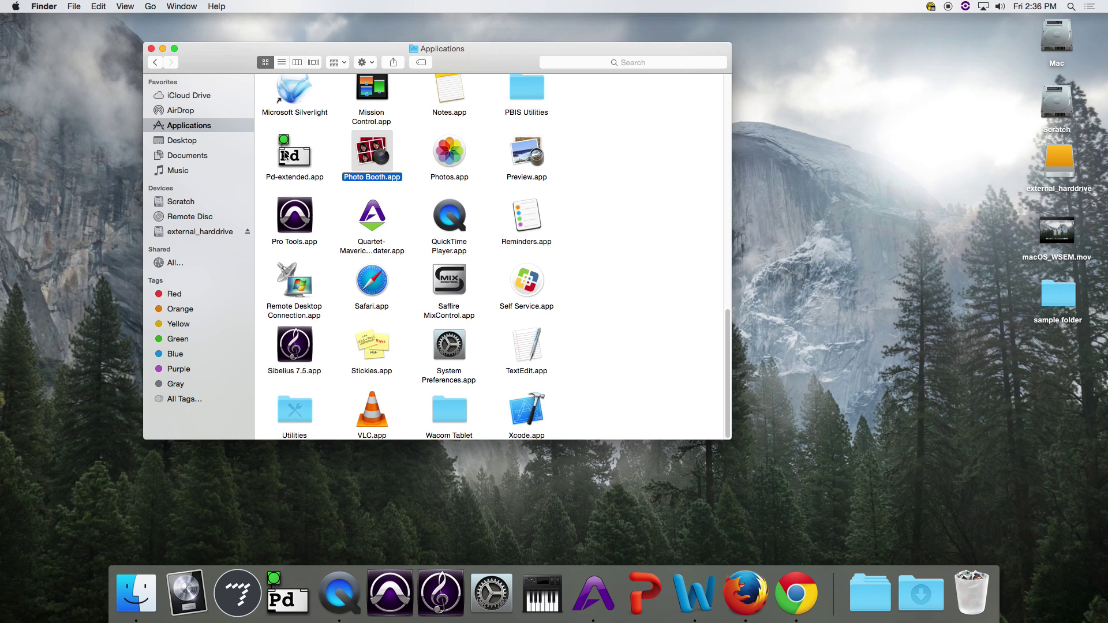
left_click(287, 154)
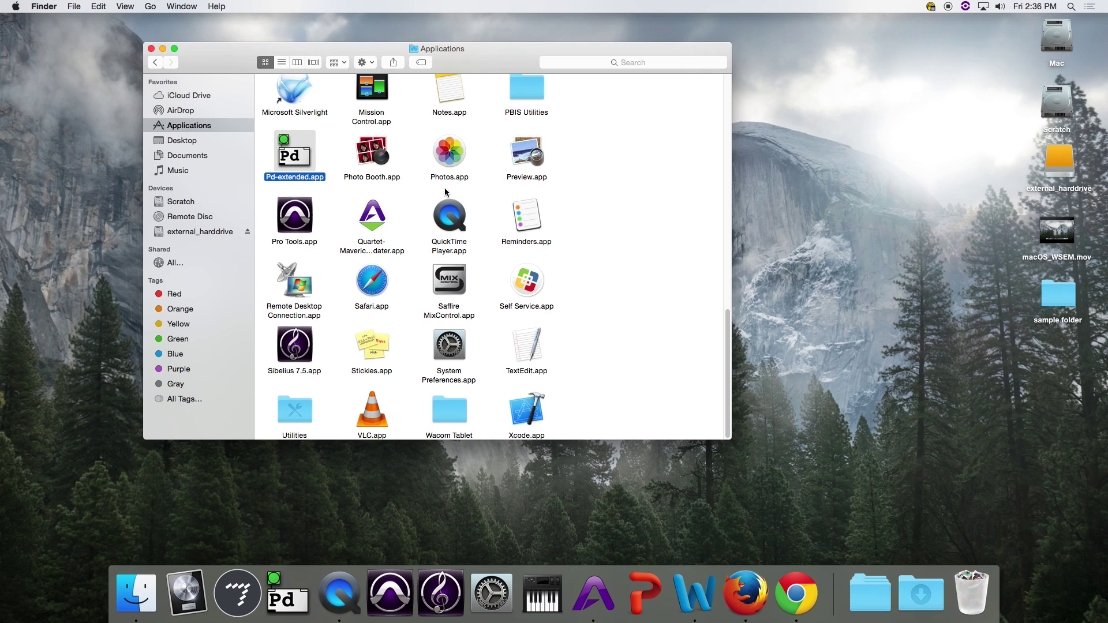
left_click(379, 160, "super")
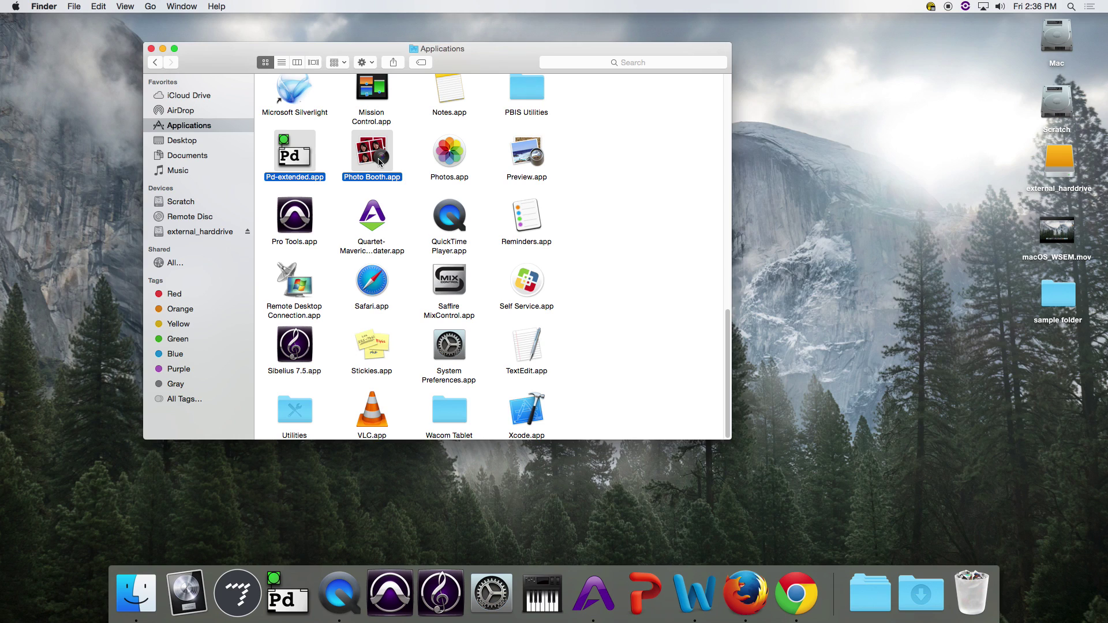
left_click(449, 160, "super")
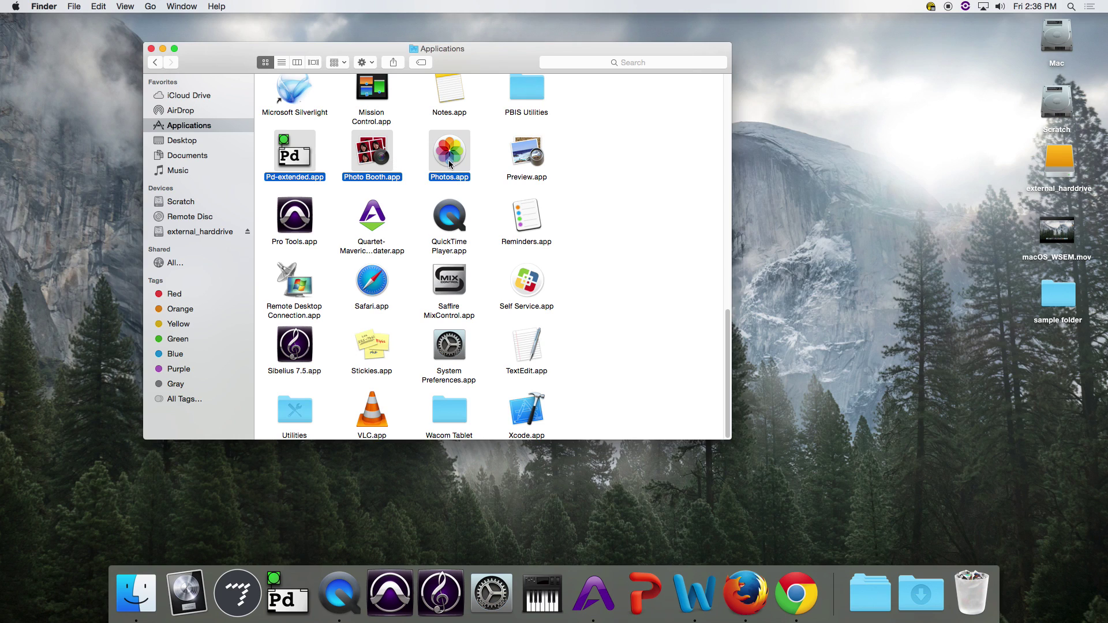
left_click(382, 287, "super")
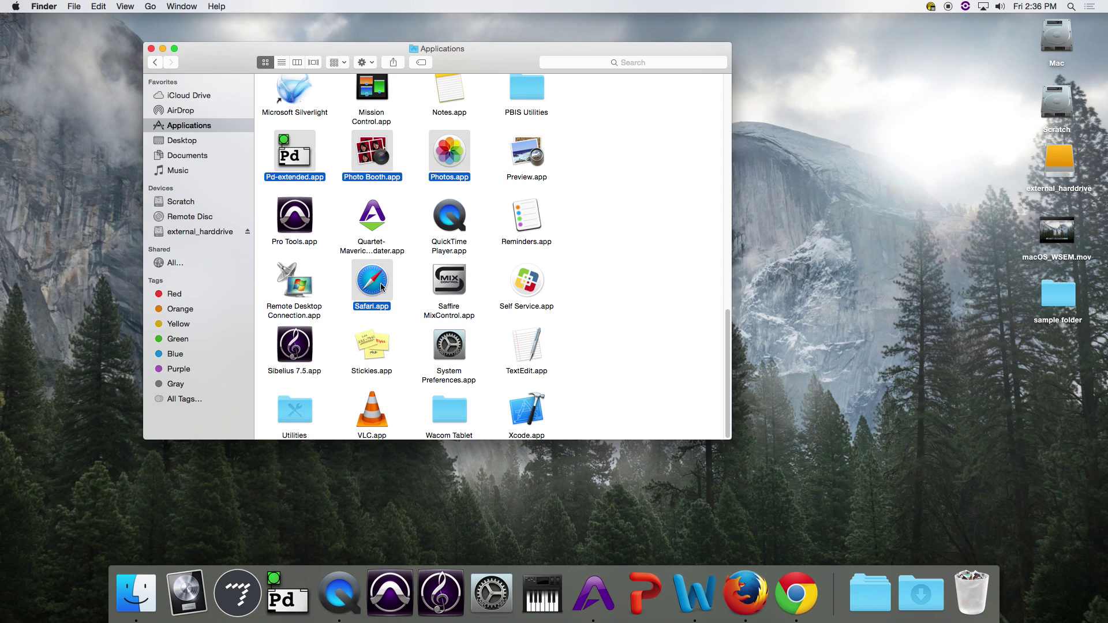
Step: Replace the selection with a rectangular selection reaching from Preview.app across to the Photo Booth and Quartet column, and clear it again
left_click(591, 223)
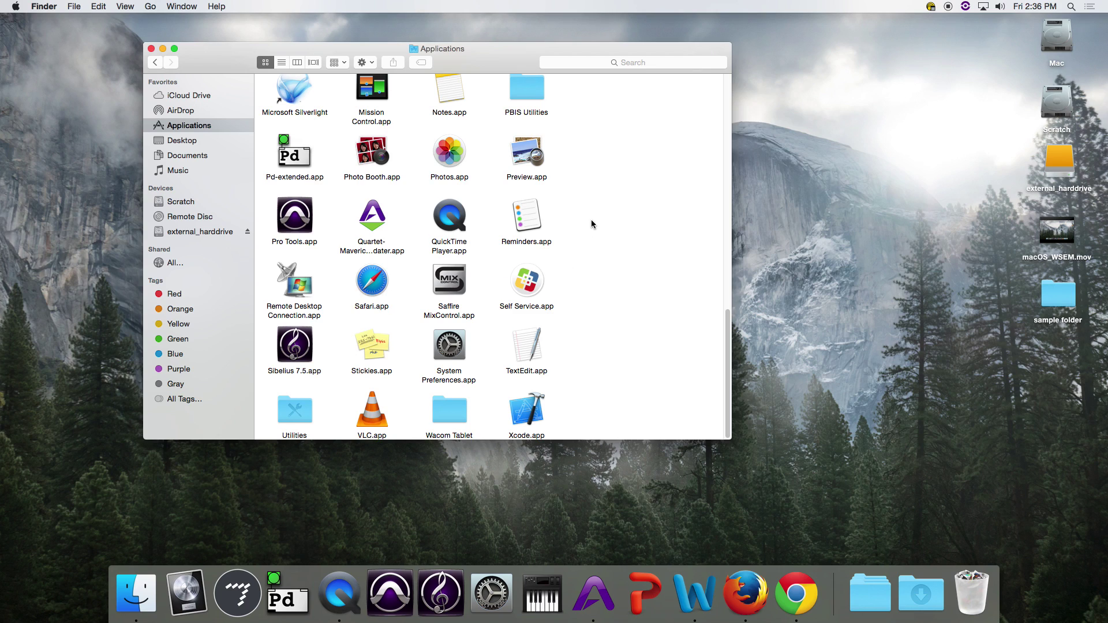
left_click_drag(558, 150, 321, 218)
left_click(589, 224)
Step: Display the Applications folder as a list and look through it from end to end, returning to its first entries
left_click(281, 63)
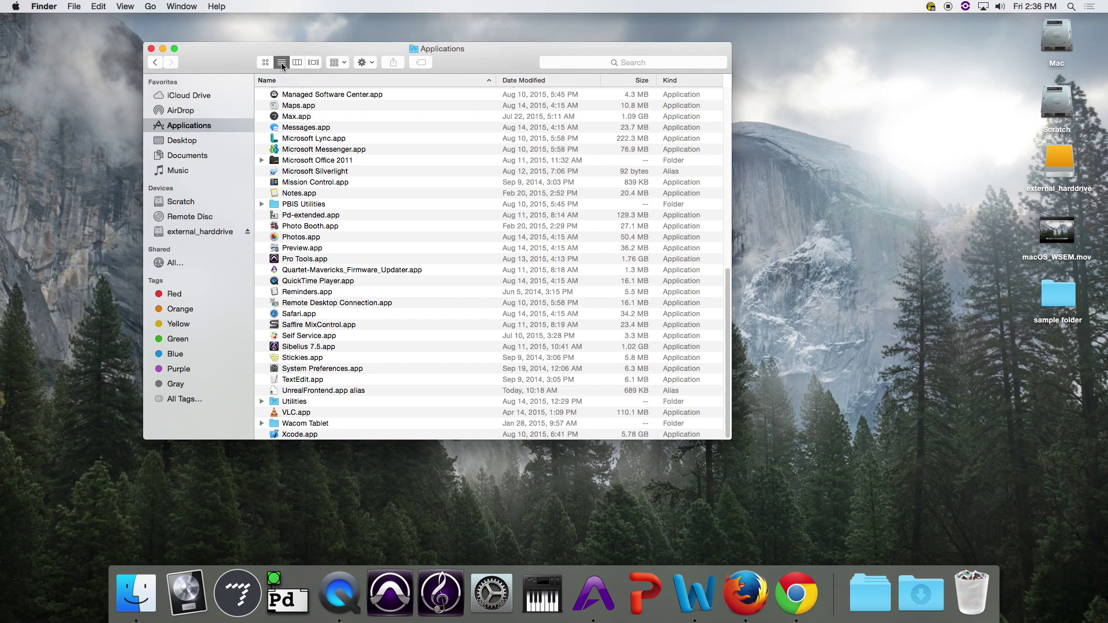
scroll(373, 193, "up", 1)
scroll(372, 197, "up", 5)
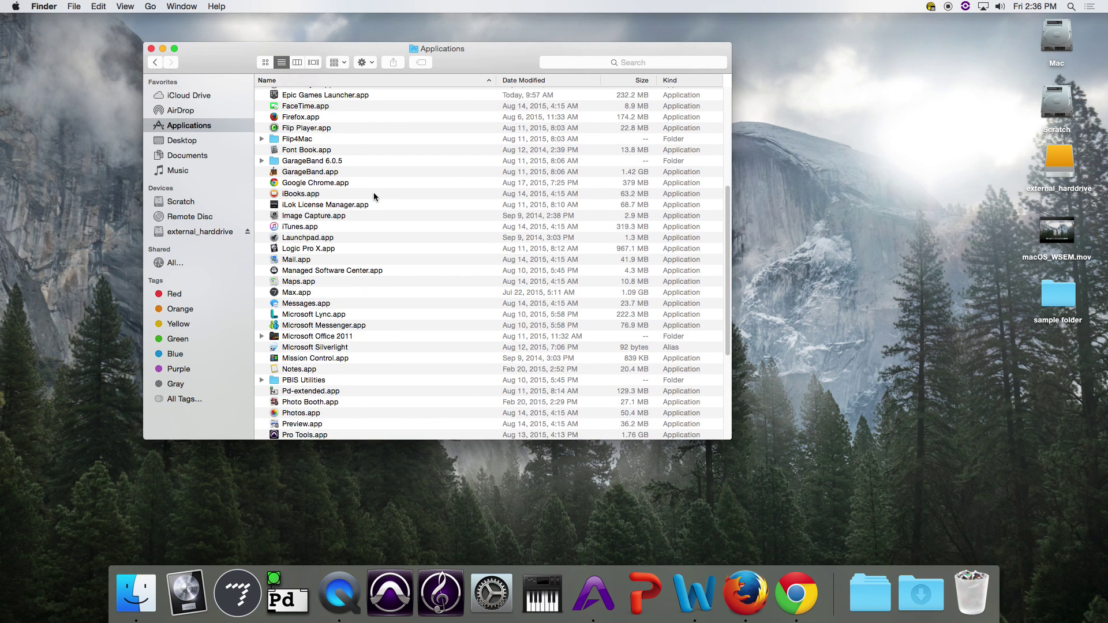
scroll(373, 196, "down", 4)
scroll(373, 196, "up", 10)
scroll(374, 197, "down", 10)
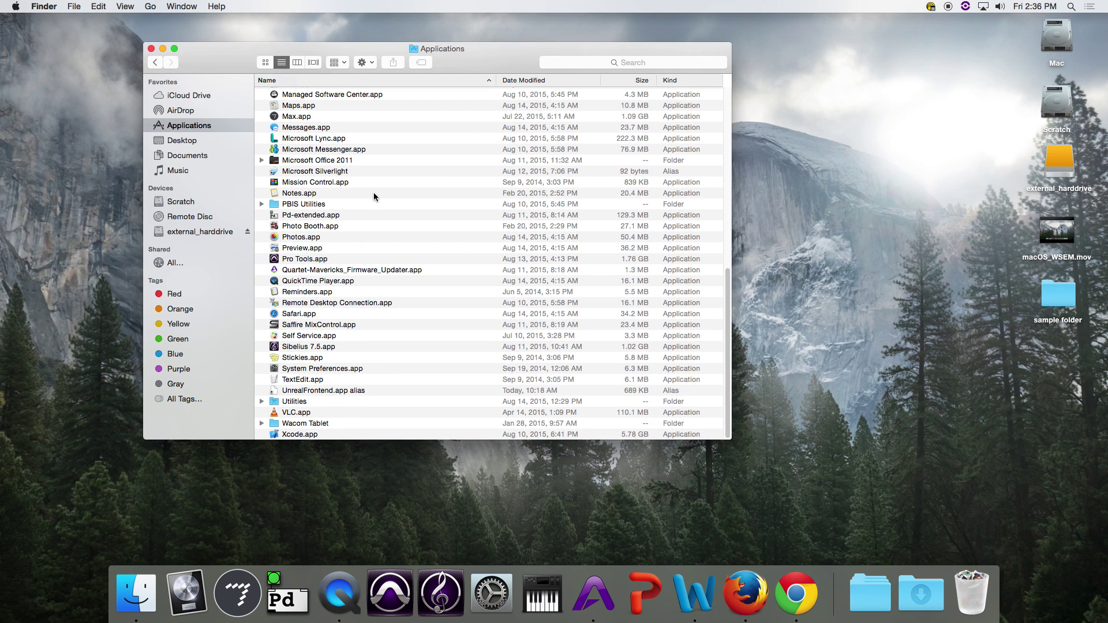
scroll(374, 194, "up", 10)
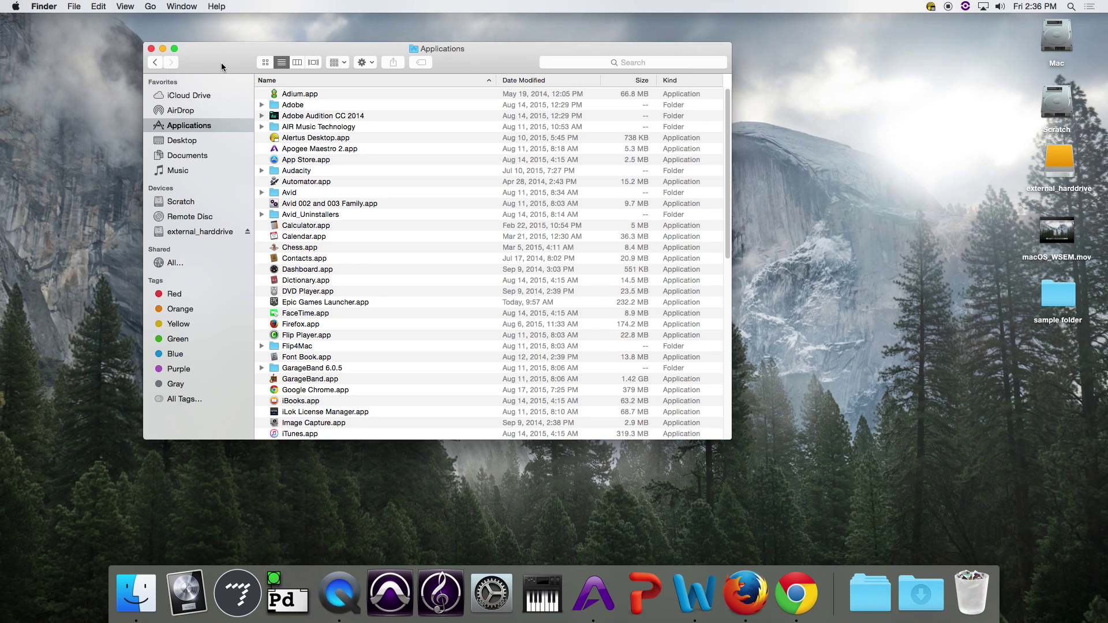
Step: Switch to column view, open the Audacity folder, preview Audacity.app and return to the Audacity folder
left_click(297, 63)
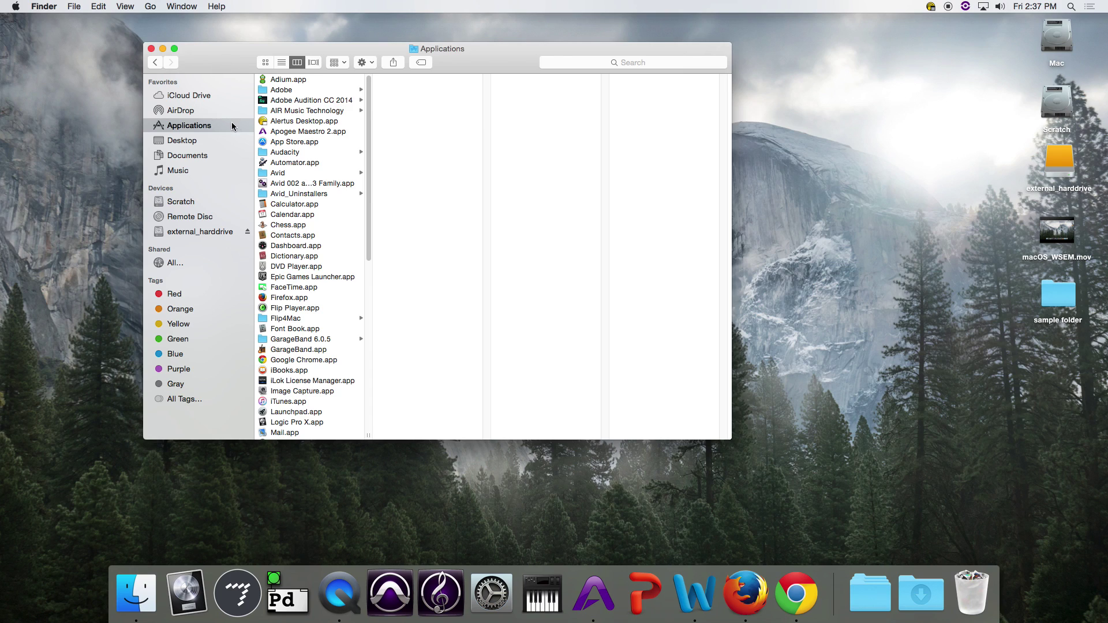
left_click(302, 155)
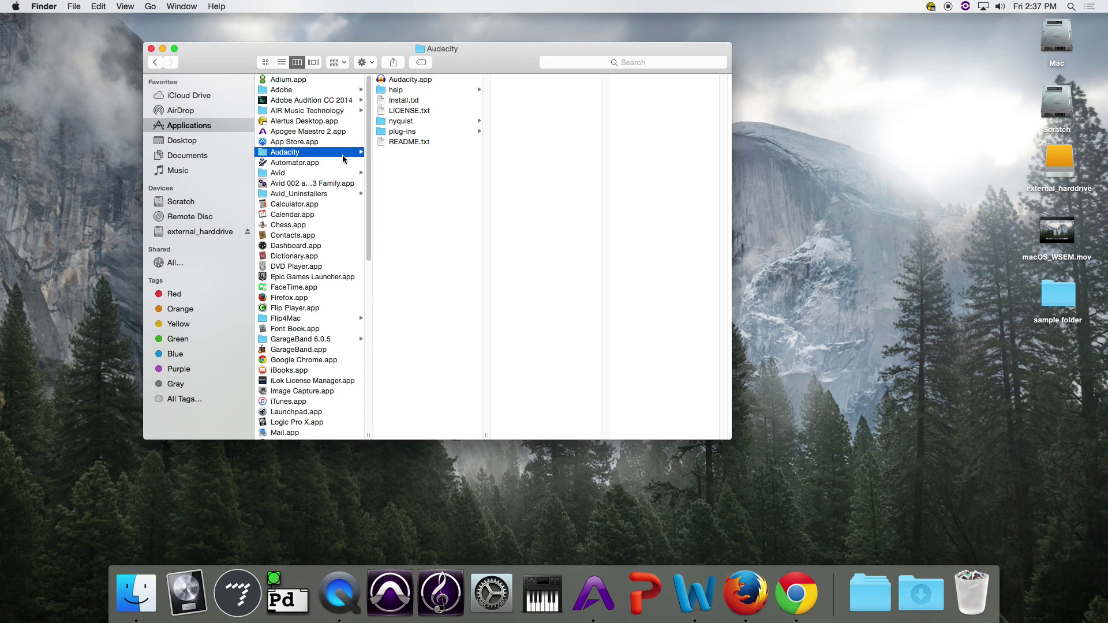
left_click(416, 81)
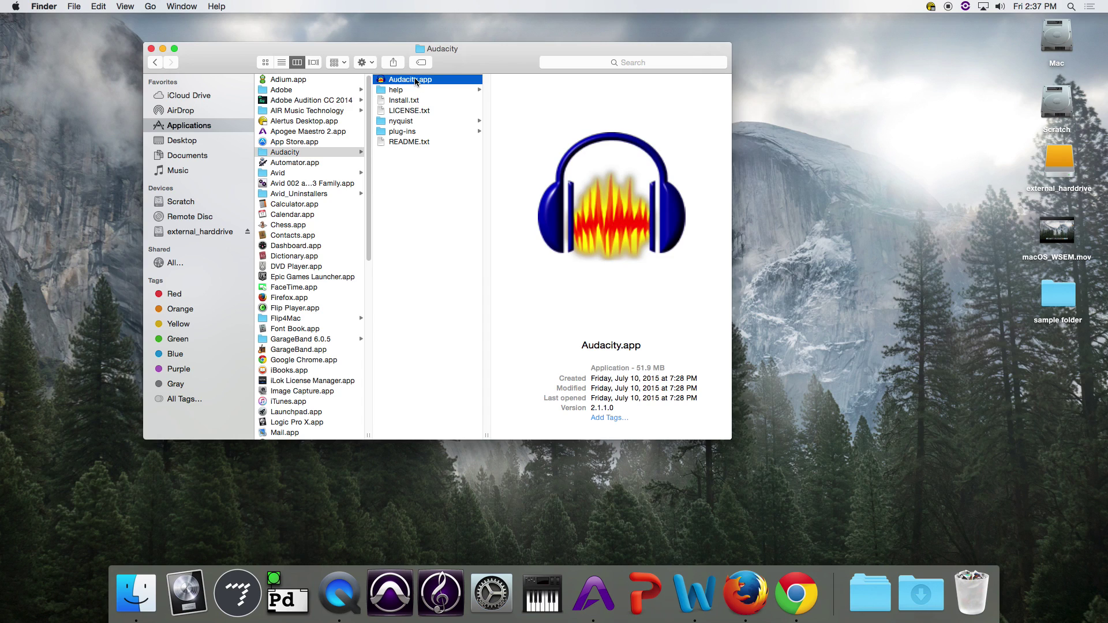
left_click(309, 152)
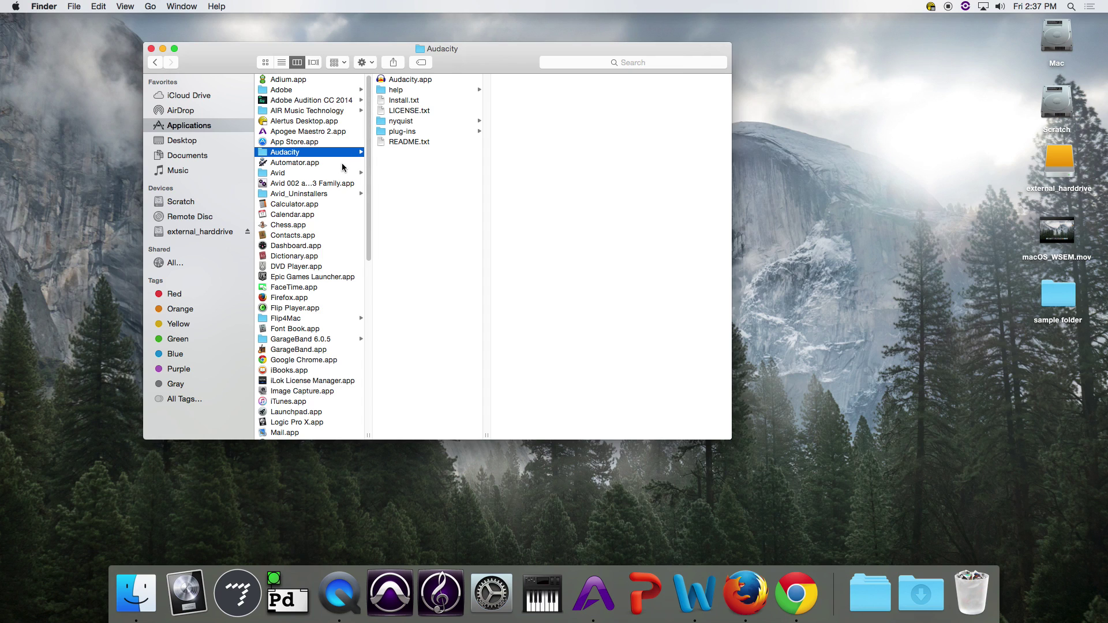
Step: Move the window slightly down, view the Audacity folder in Cover Flow and return to column view
left_click_drag(222, 56, 217, 67)
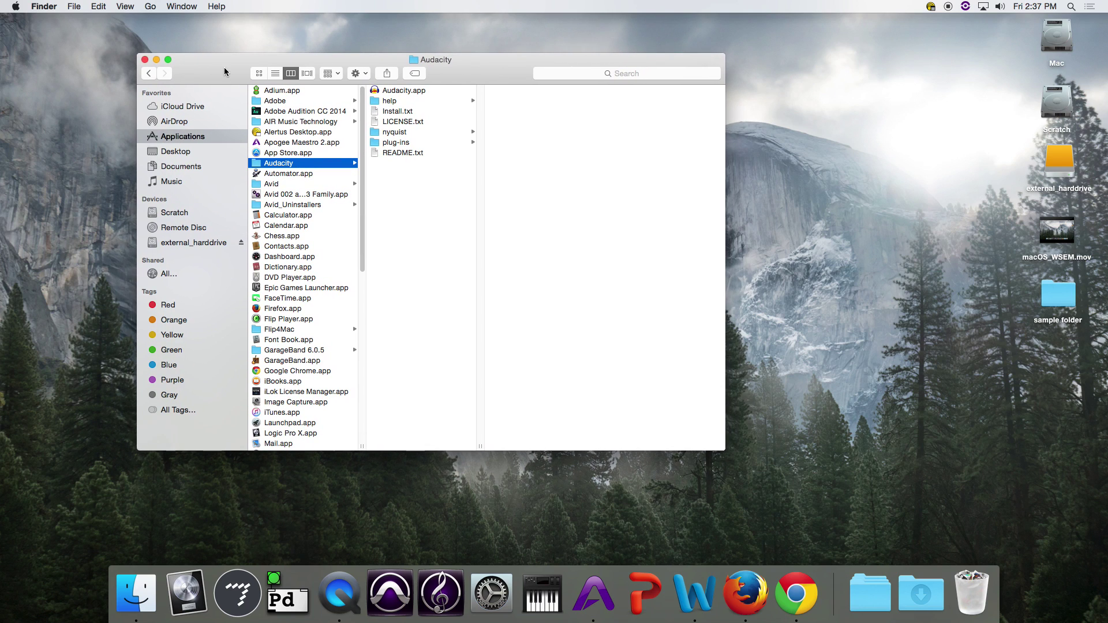
left_click(307, 73)
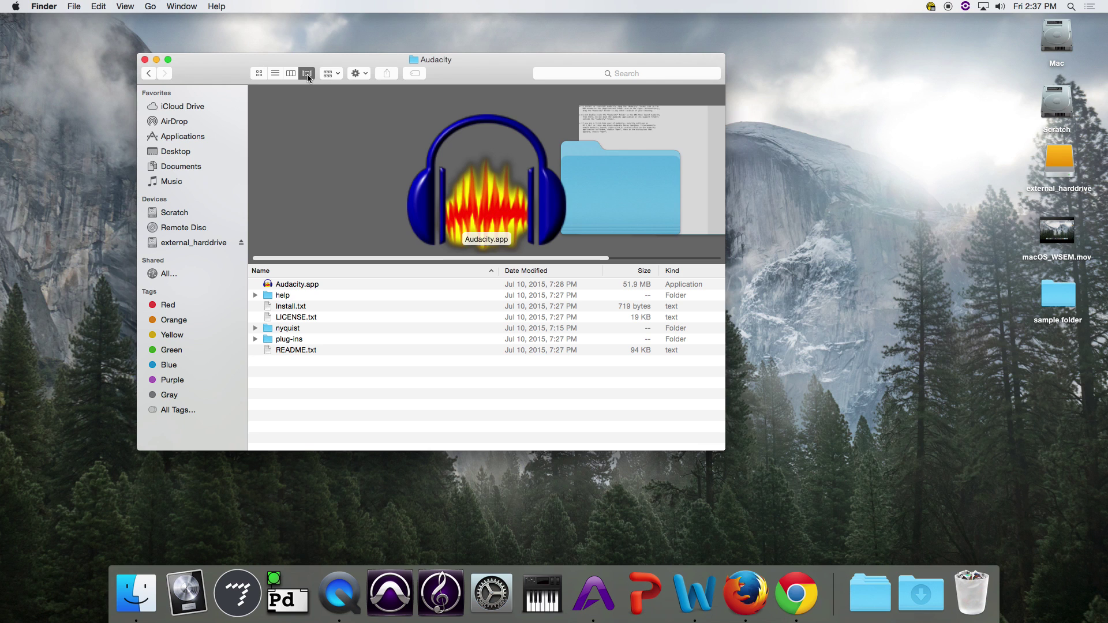
mouse_move(361, 260)
left_mouse_down()
mouse_move(513, 257)
mouse_move(357, 256)
left_mouse_up()
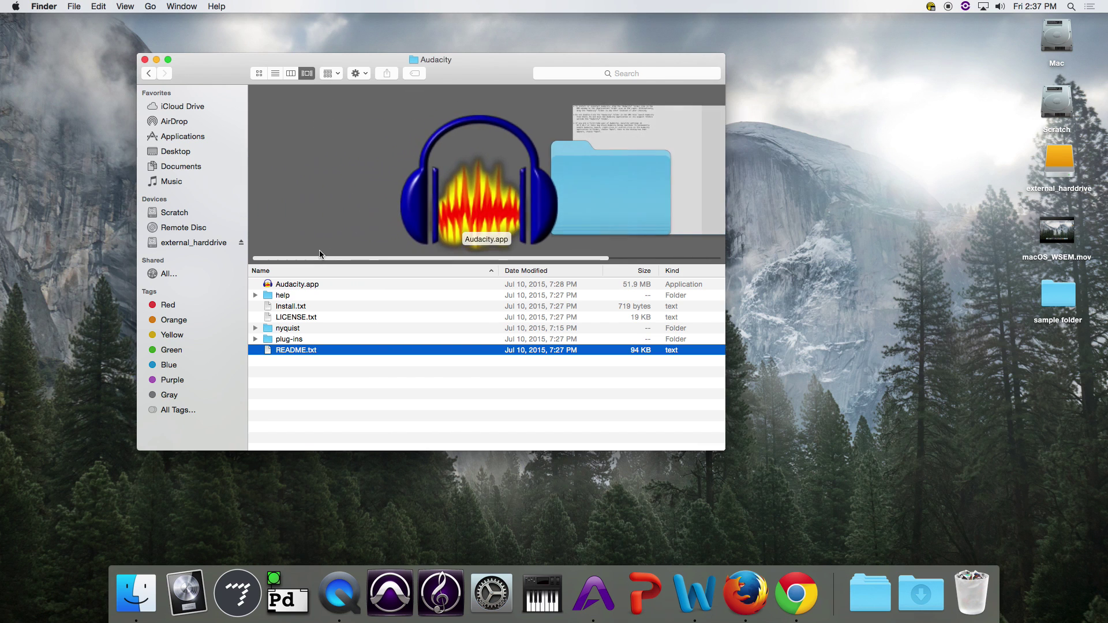
left_click(290, 74)
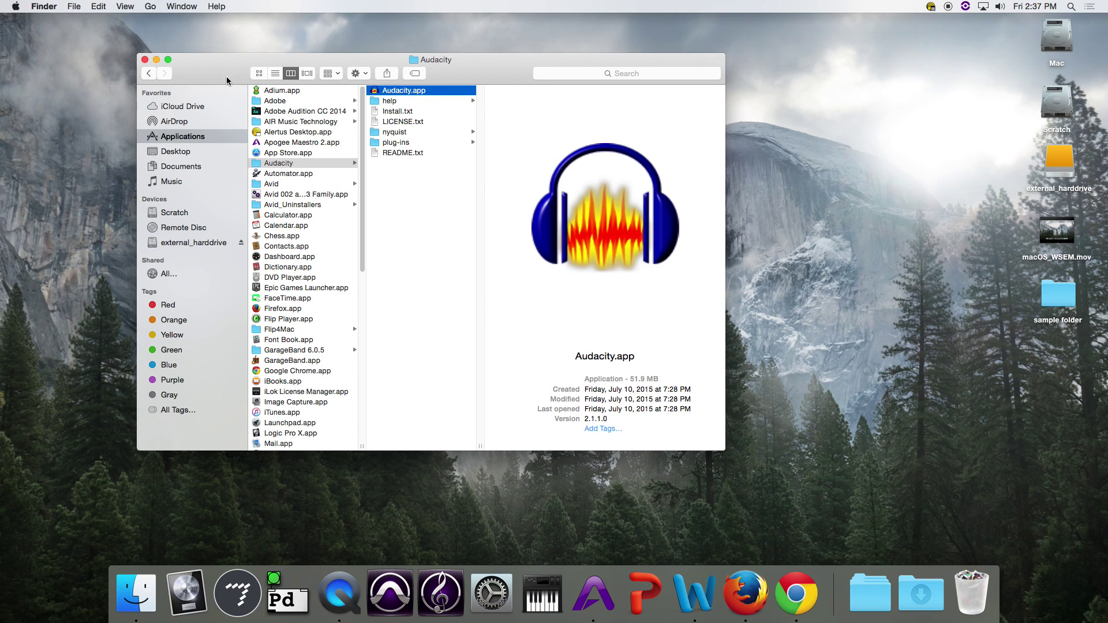
Step: Move the Audacity folder's window slightly to the right, switch focus to the desktop and back, and close the window
left_click_drag(210, 69, 247, 66)
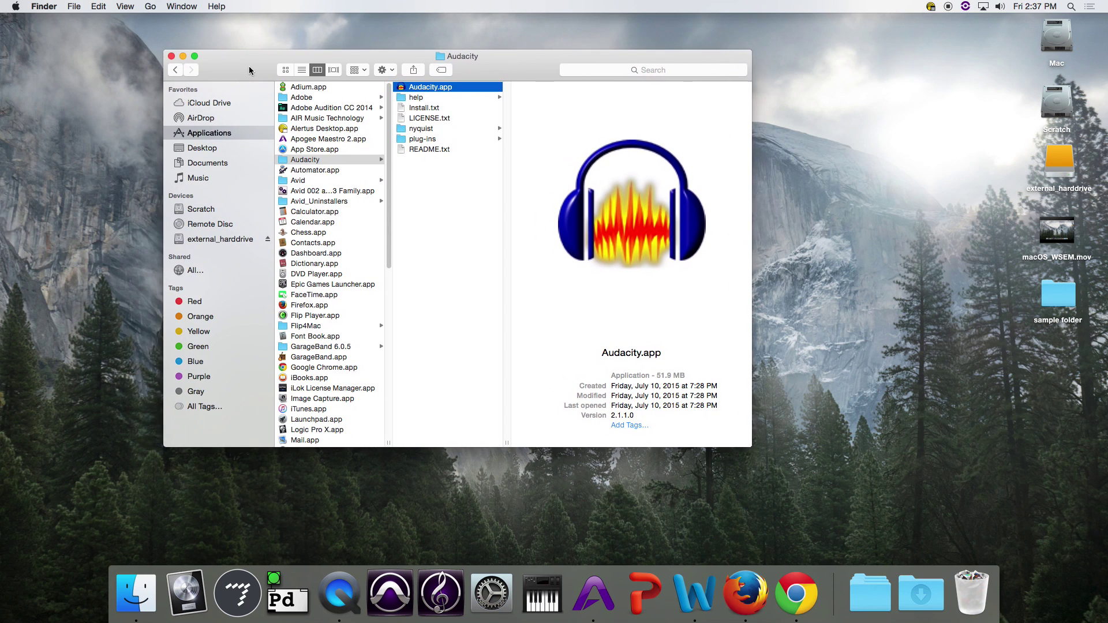
left_click(75, 99)
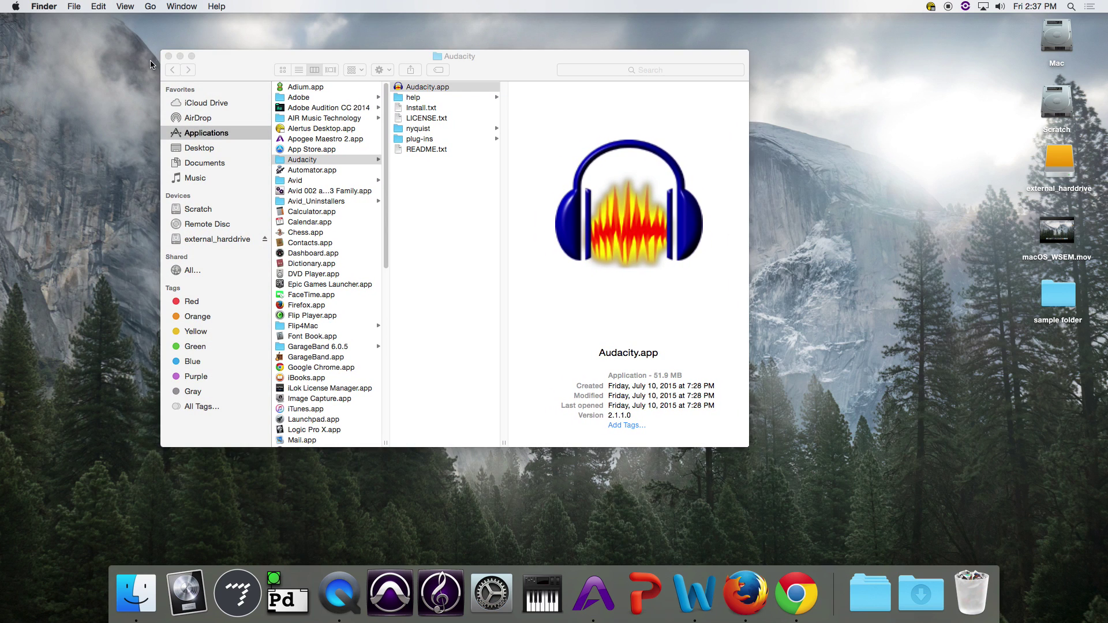
left_click(244, 62)
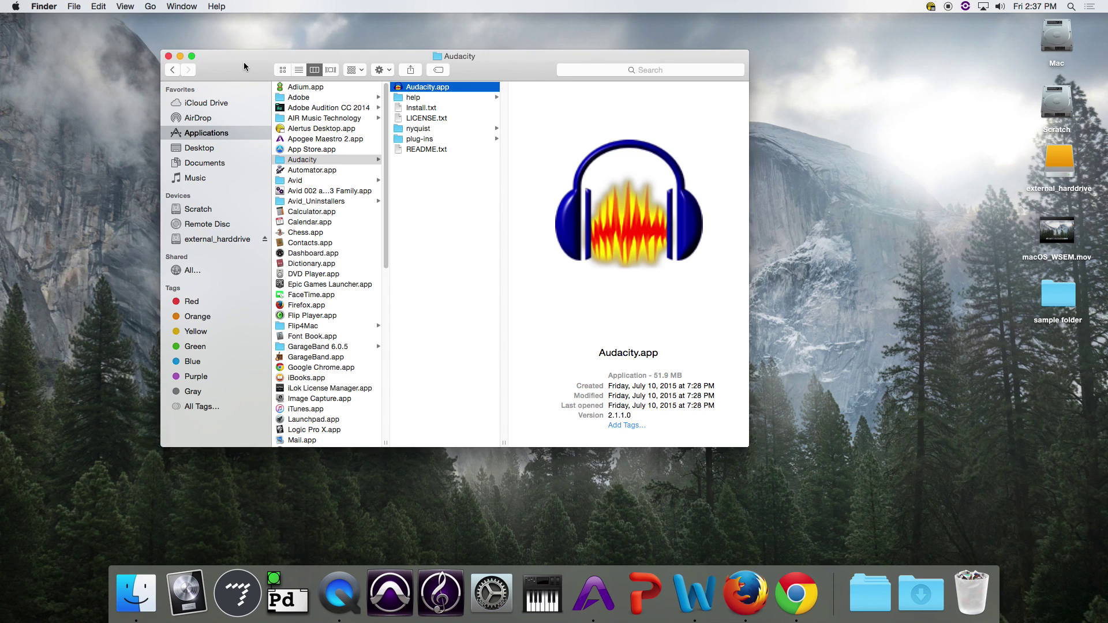
key("super+w")
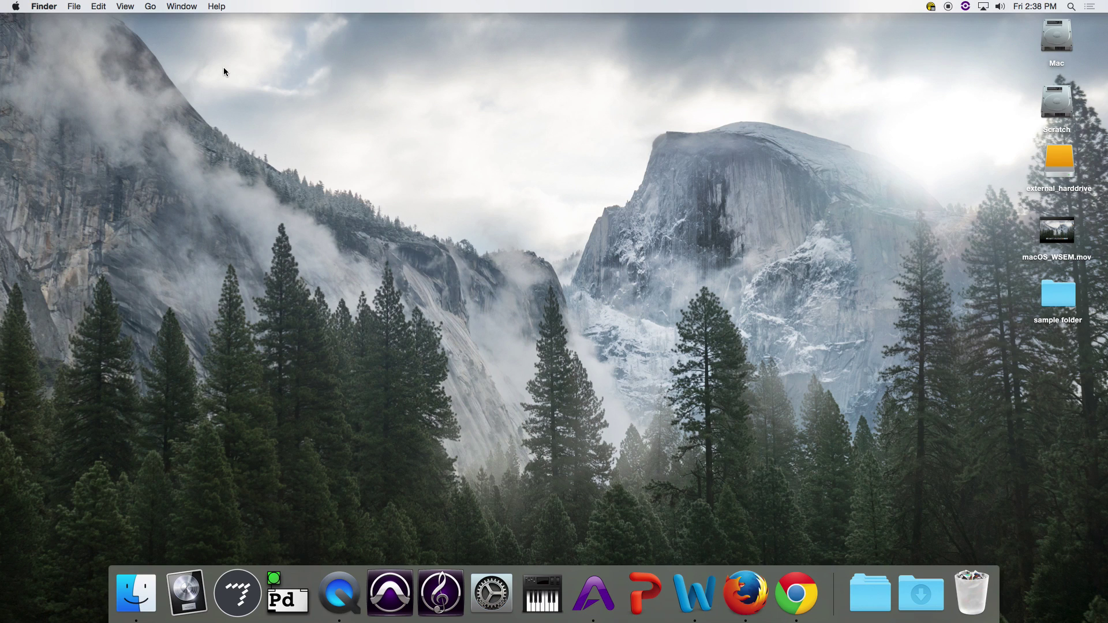
Step: Empty the Trash, permanently erasing its items
left_click(47, 10)
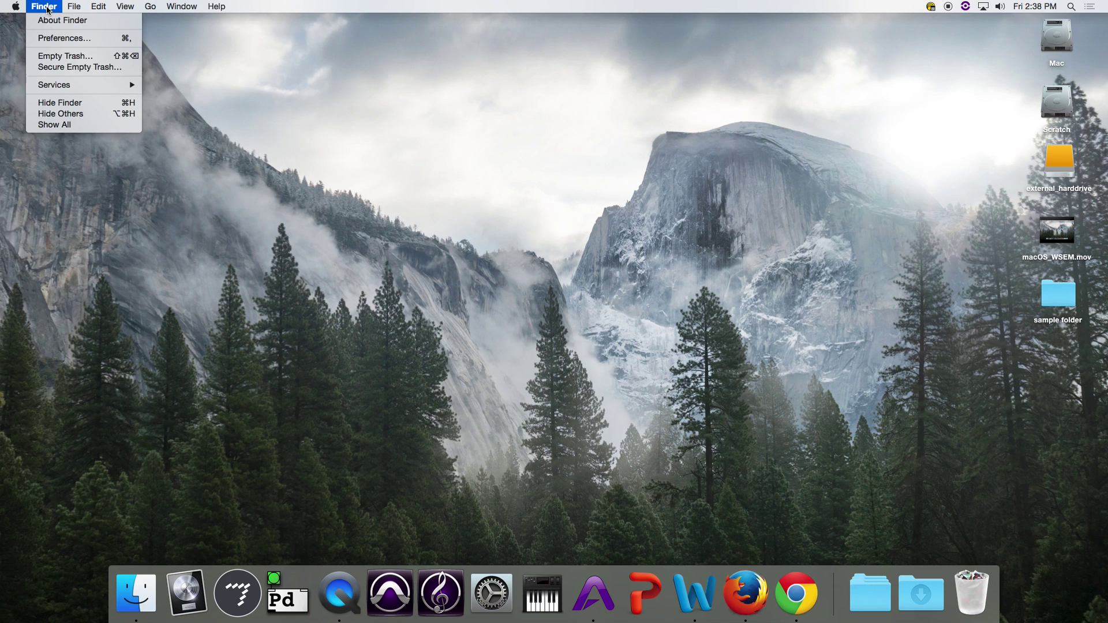
left_click(15, 43)
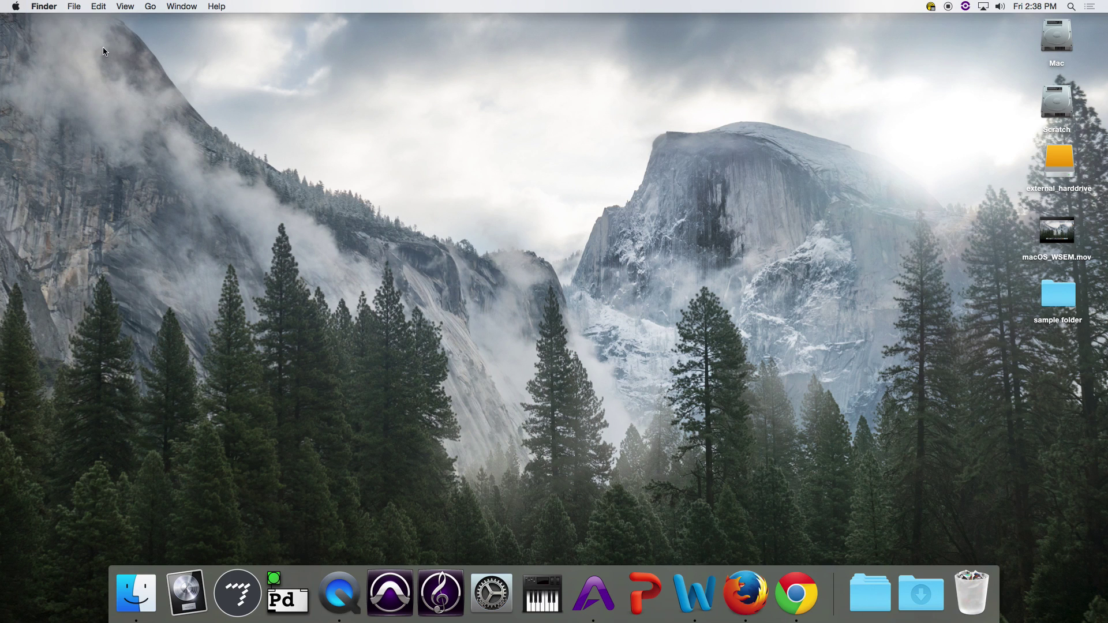
left_click(48, 8)
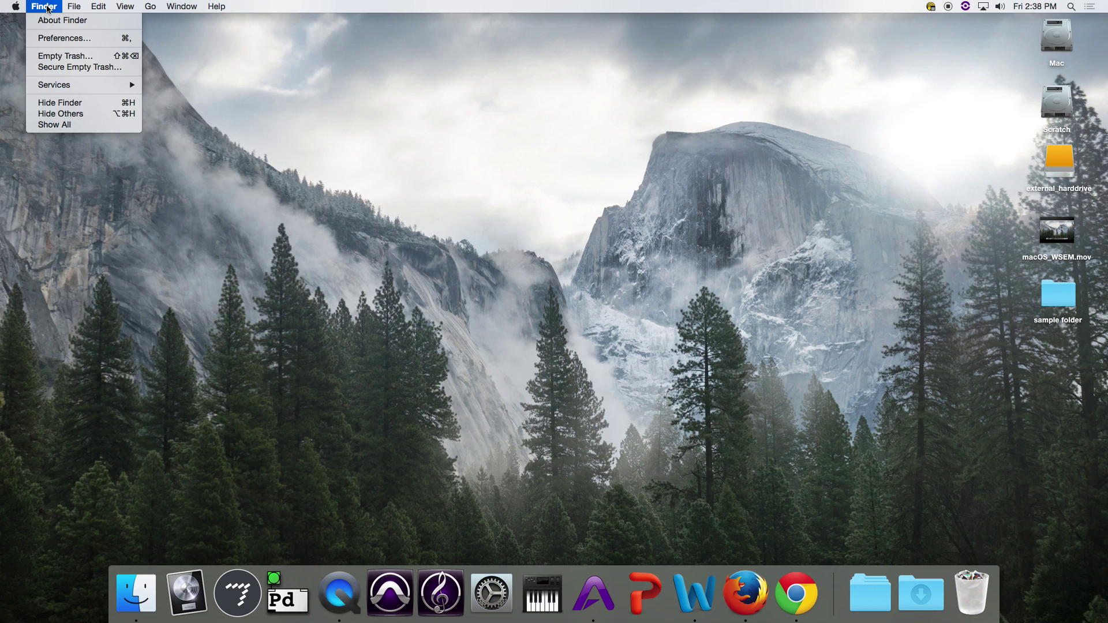
left_click(55, 57)
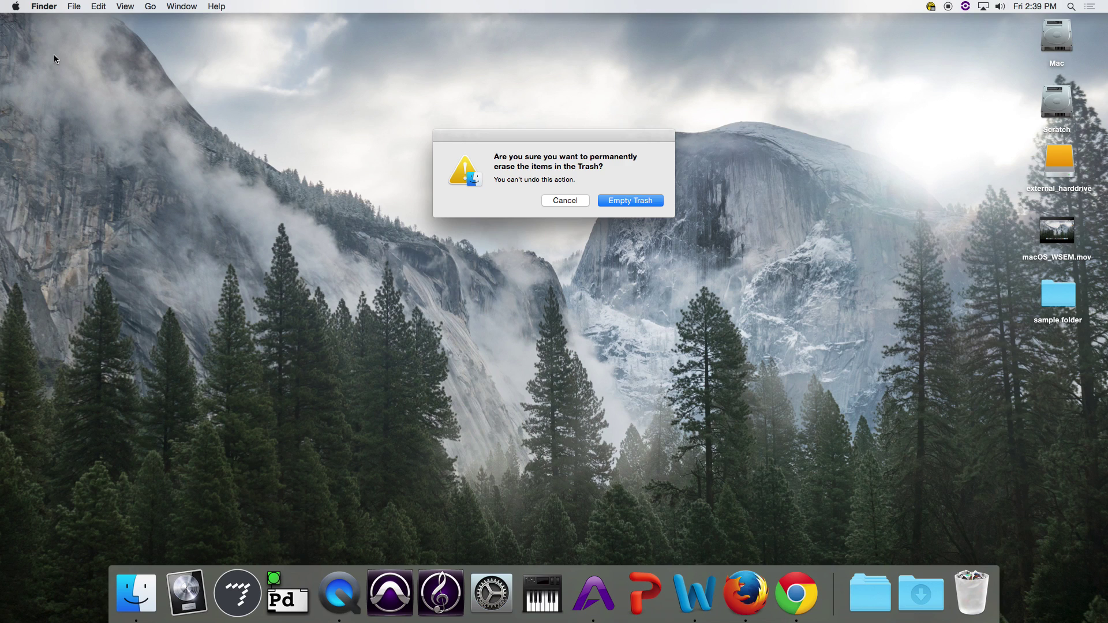
key("Return")
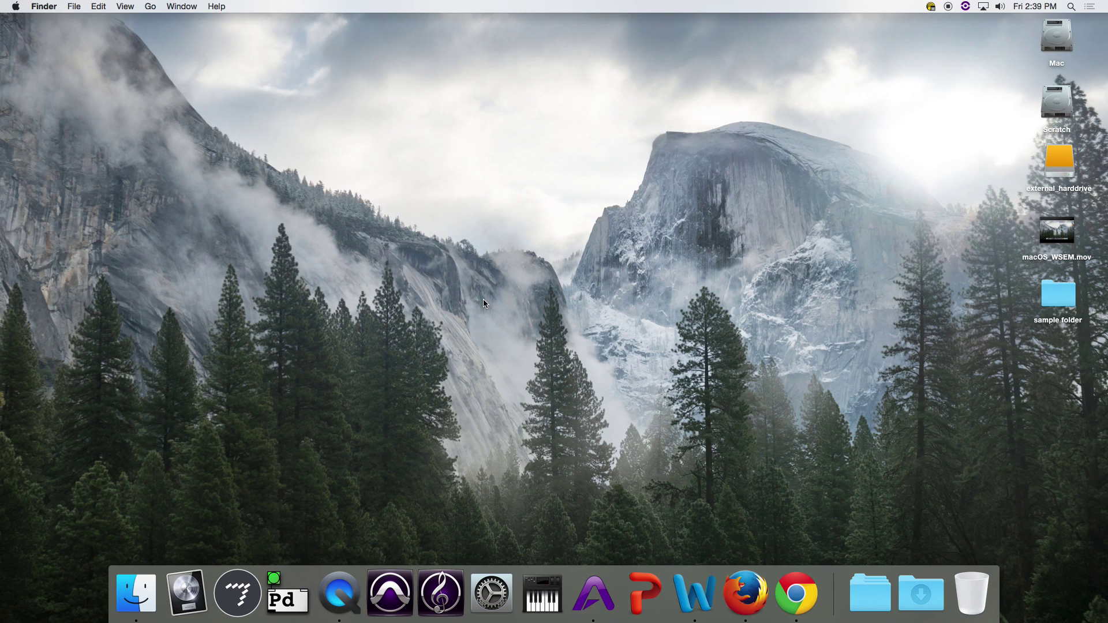
left_click(45, 7)
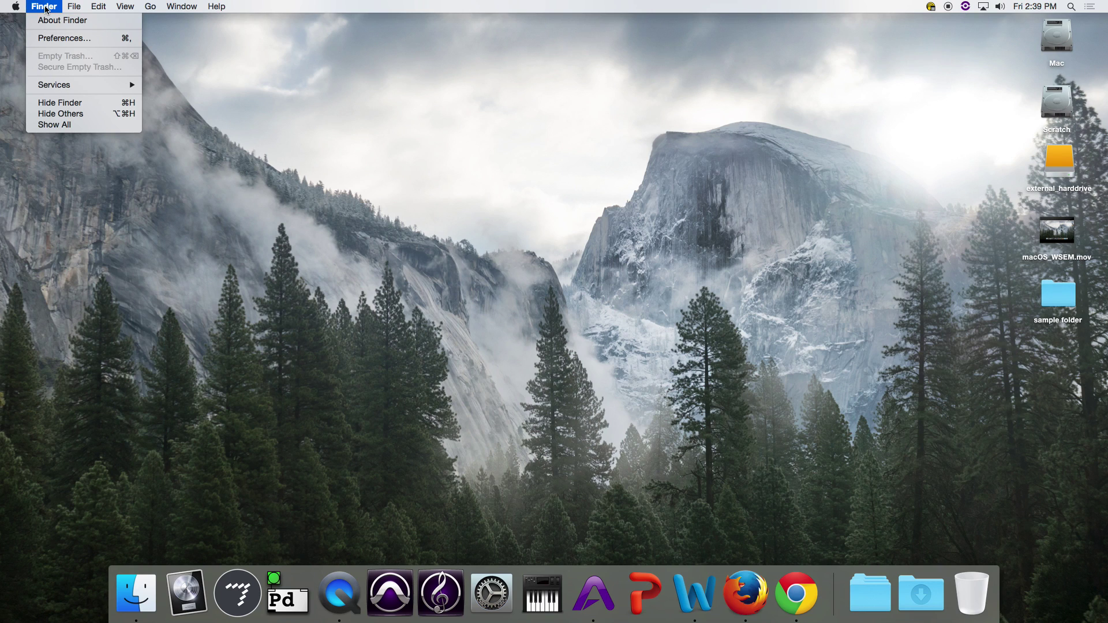
left_click(45, 8)
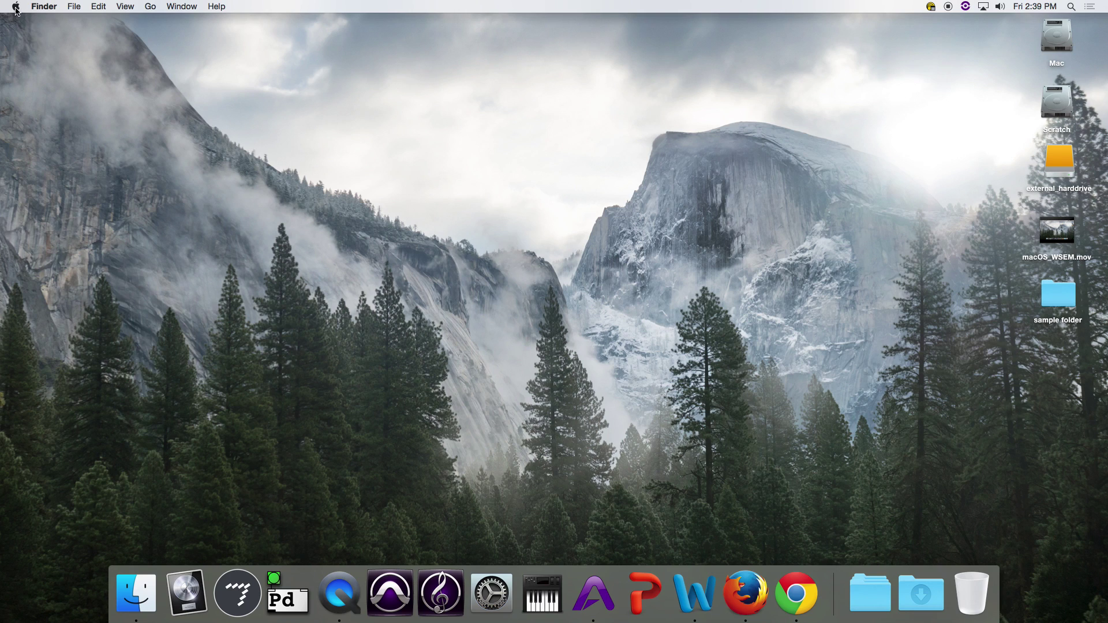
Step: View the About This Mac overview, move its window toward the desktop's upper left and close it
left_click(16, 9)
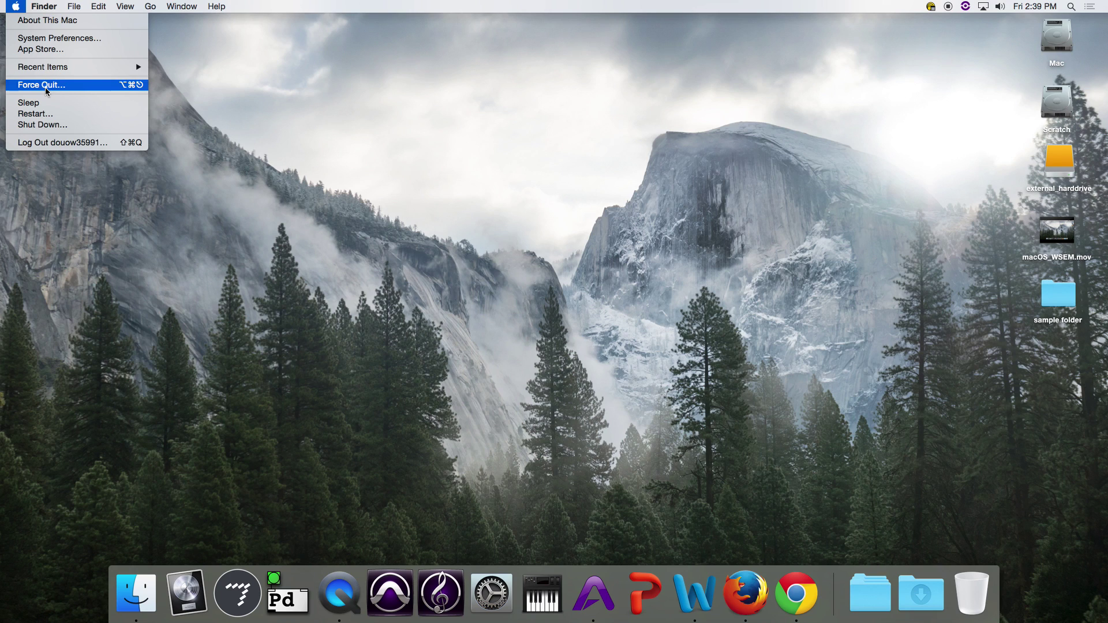
left_click(41, 23)
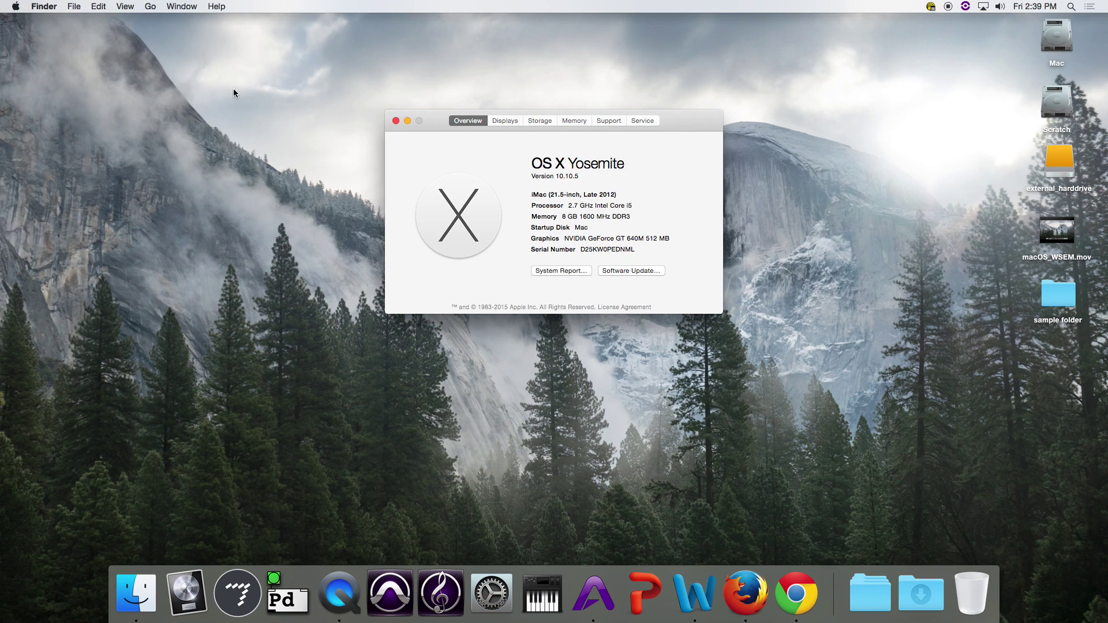
left_click_drag(440, 123, 340, 96)
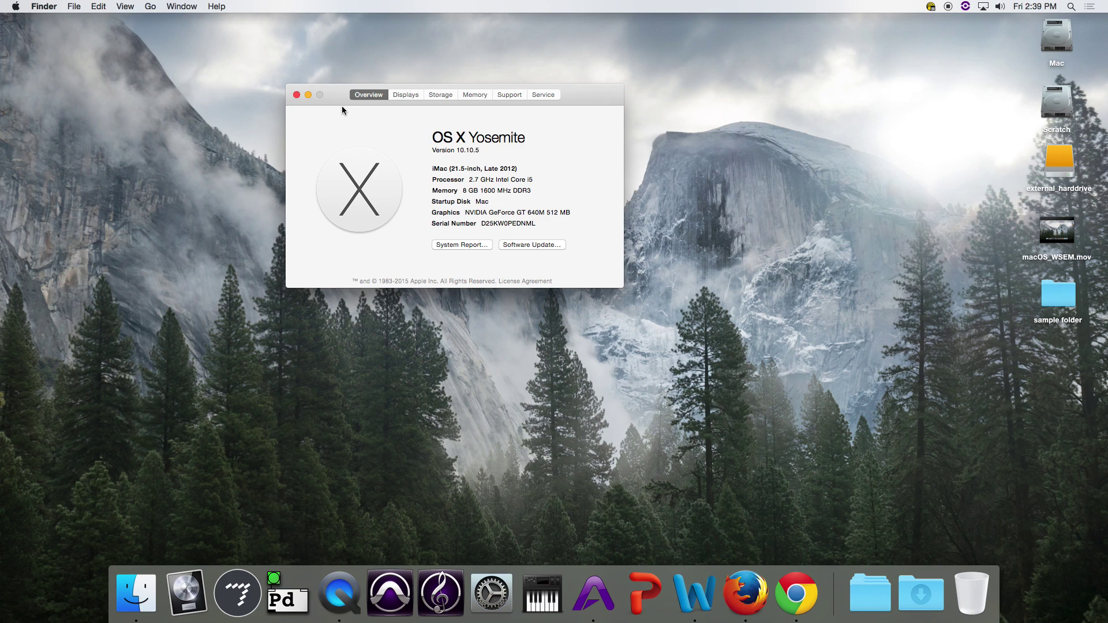
key("super+w")
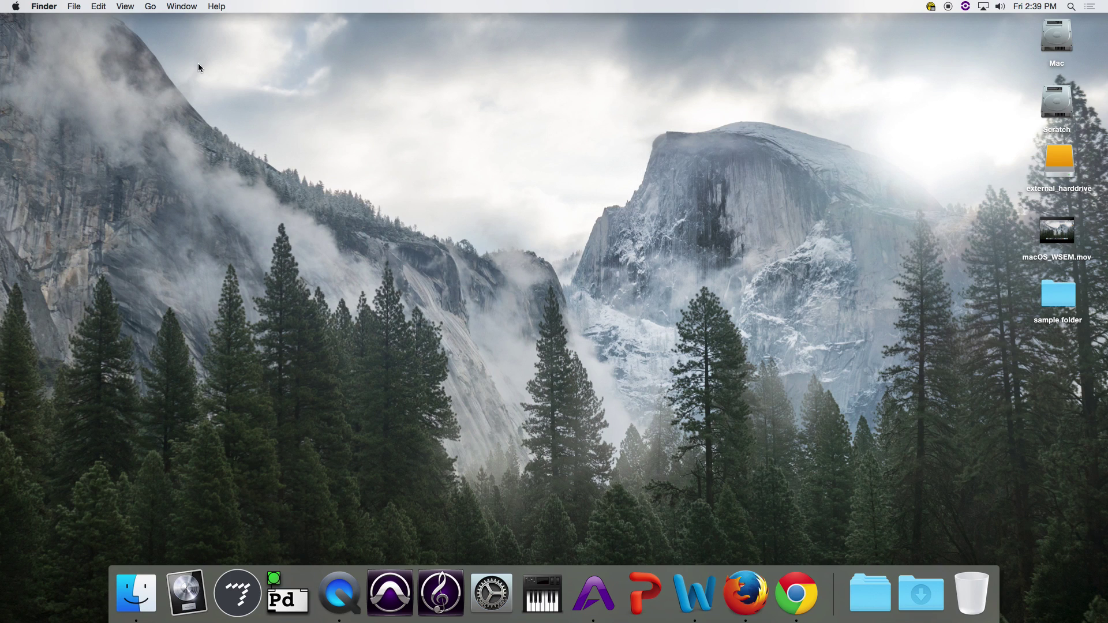
Step: Open System Preferences
left_click(15, 7)
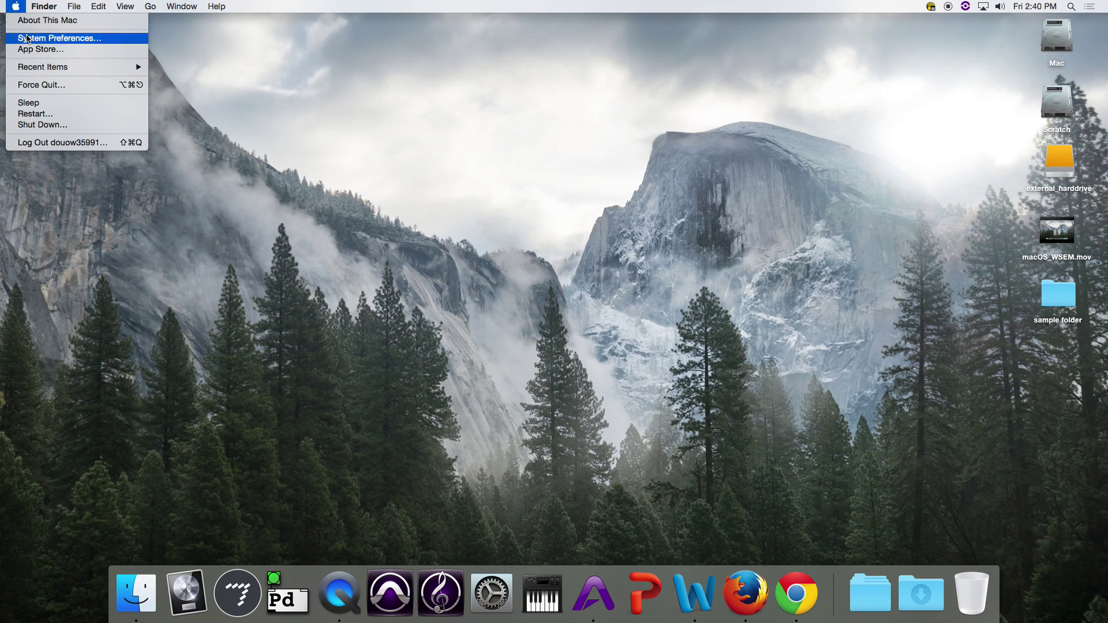
left_click(29, 39)
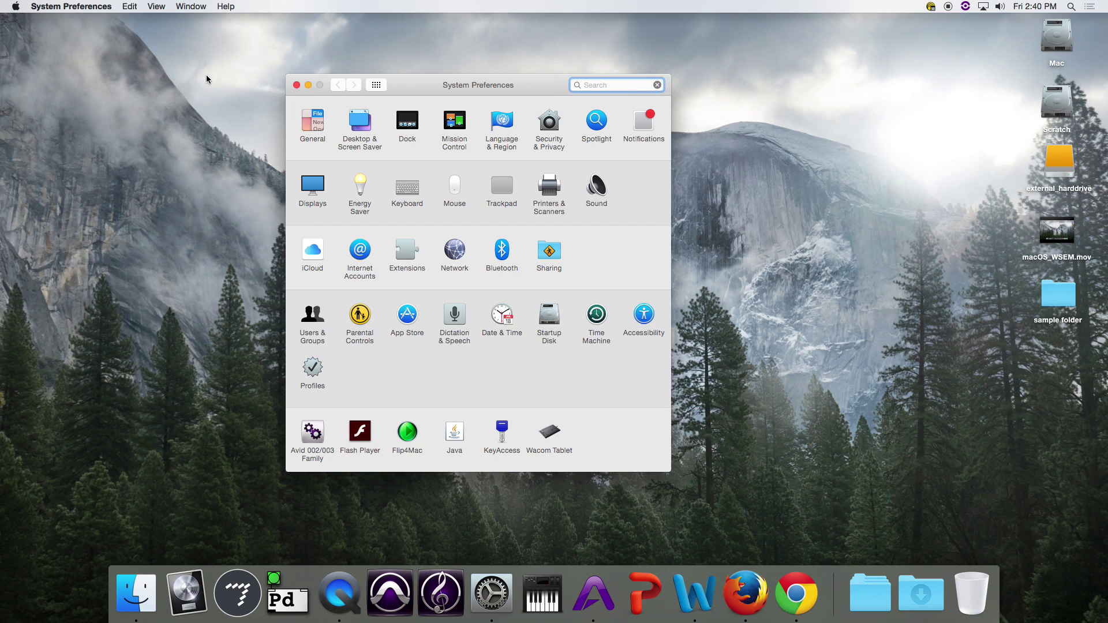
Step: Reposition the System Preferences window and set the desktop background to the solid color Solid Gray Light
left_click_drag(413, 85, 323, 61)
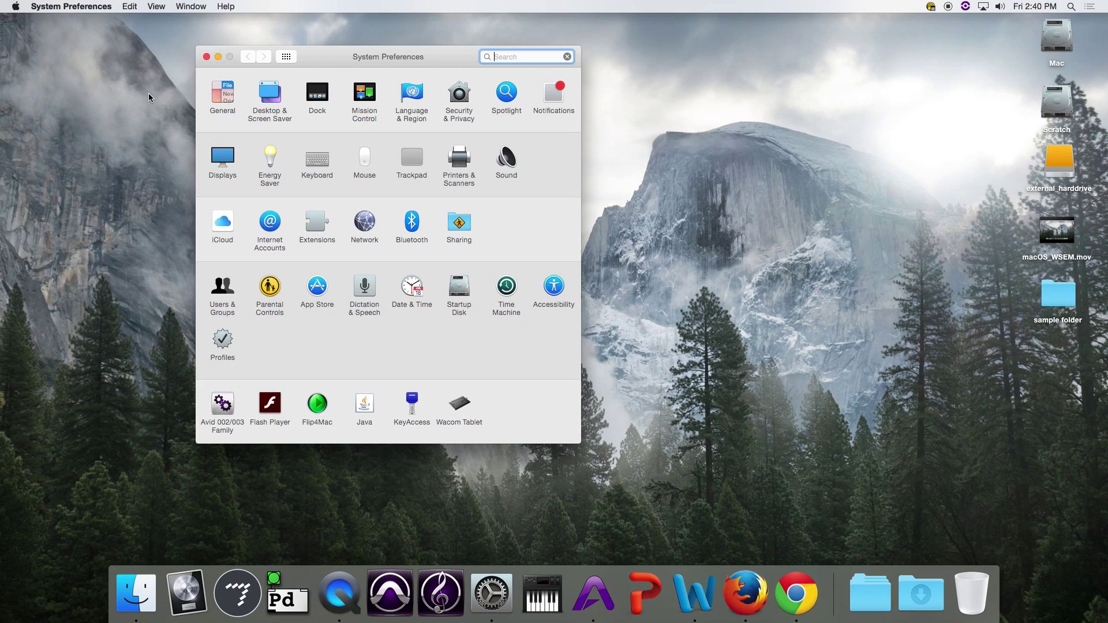
left_click(270, 100)
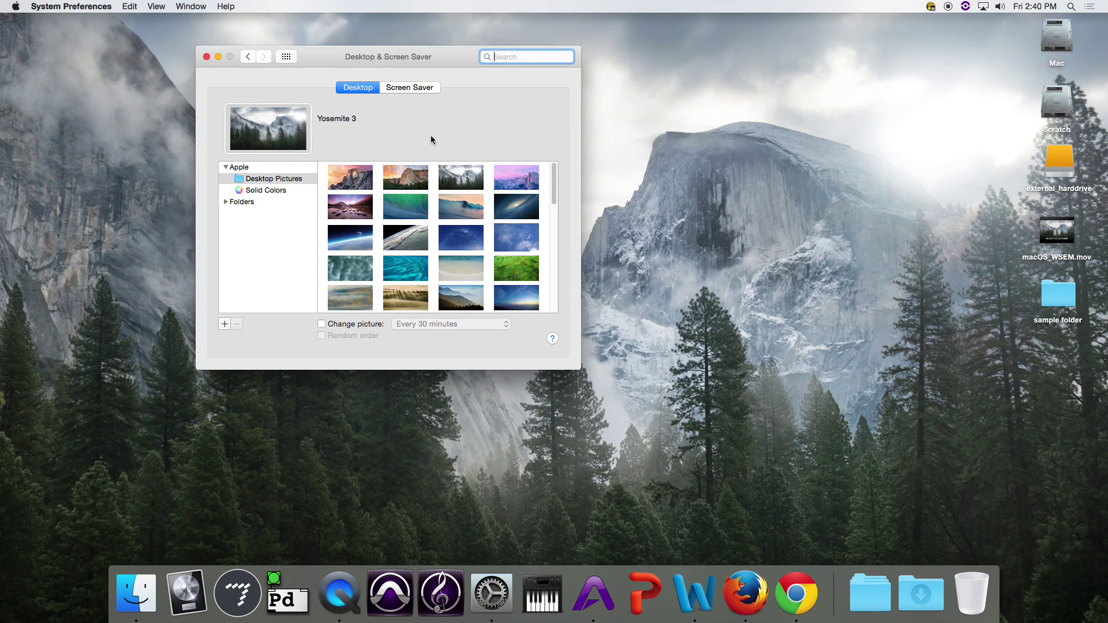
mouse_move(456, 57)
left_mouse_down()
mouse_move(293, 48)
mouse_move(427, 53)
mouse_move(466, 77)
left_mouse_up()
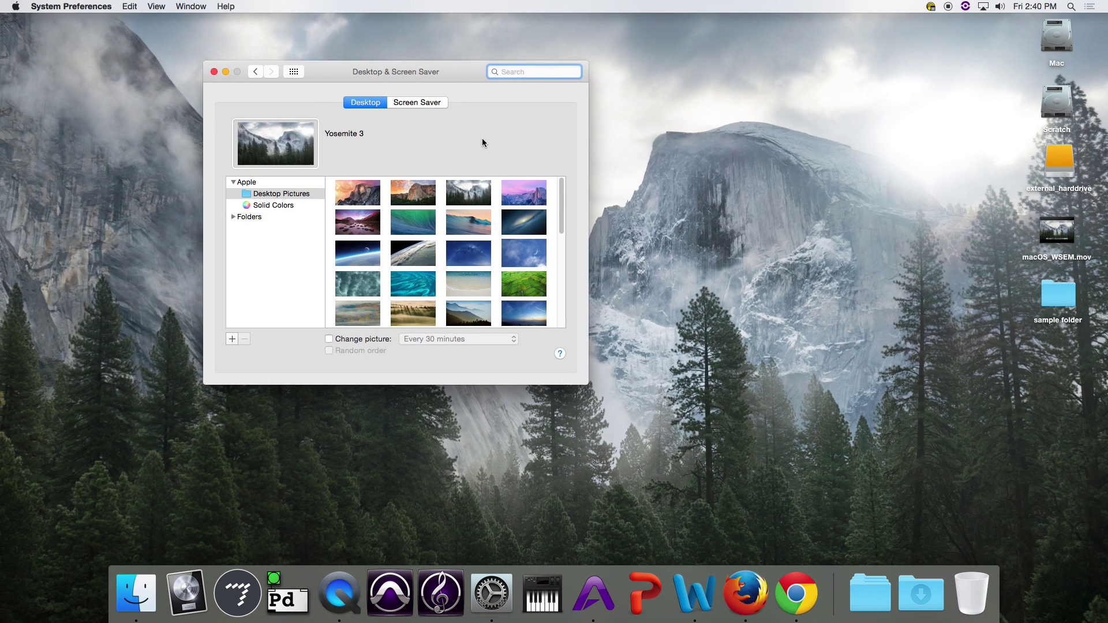
left_click(283, 205)
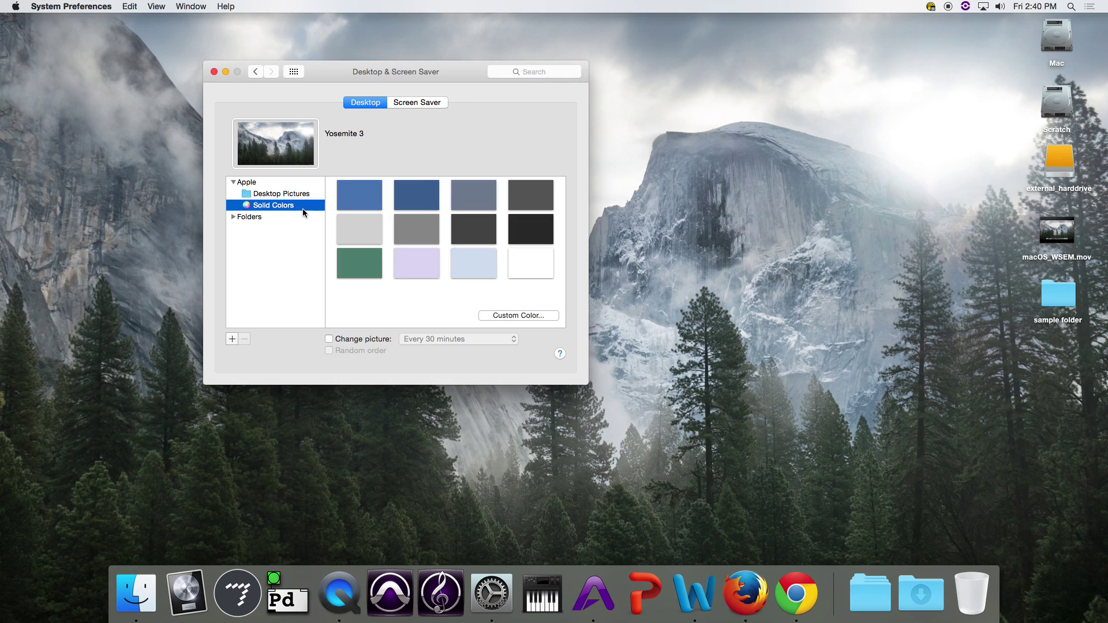
left_click(363, 233)
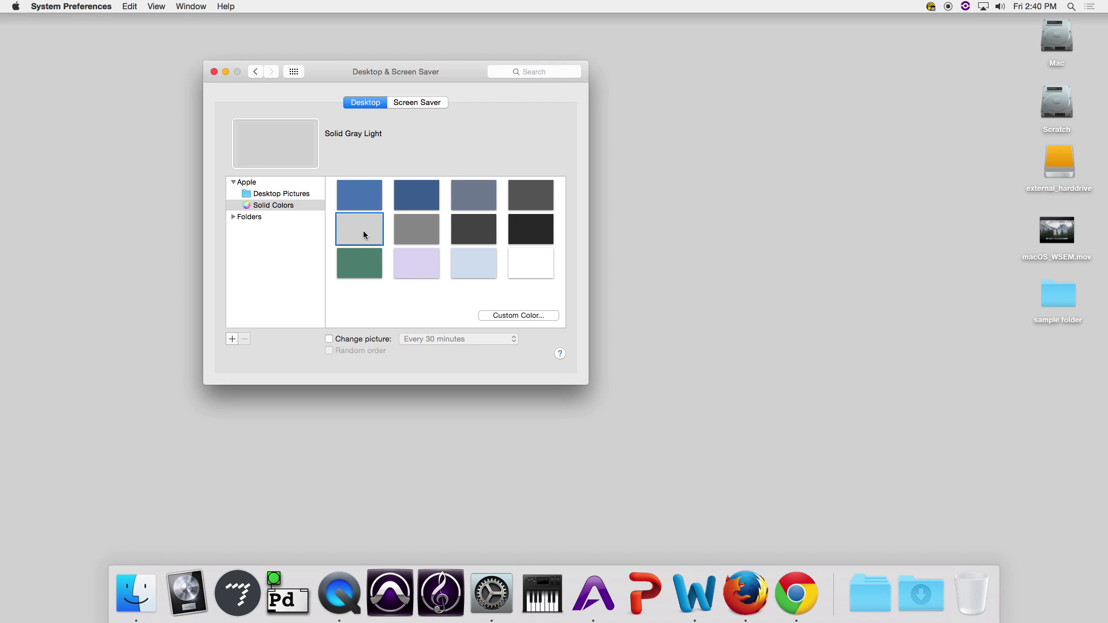
Step: Return to the preferences overview and set the mouse's right side to act as Secondary Button in the Mouse preferences
left_click(255, 71)
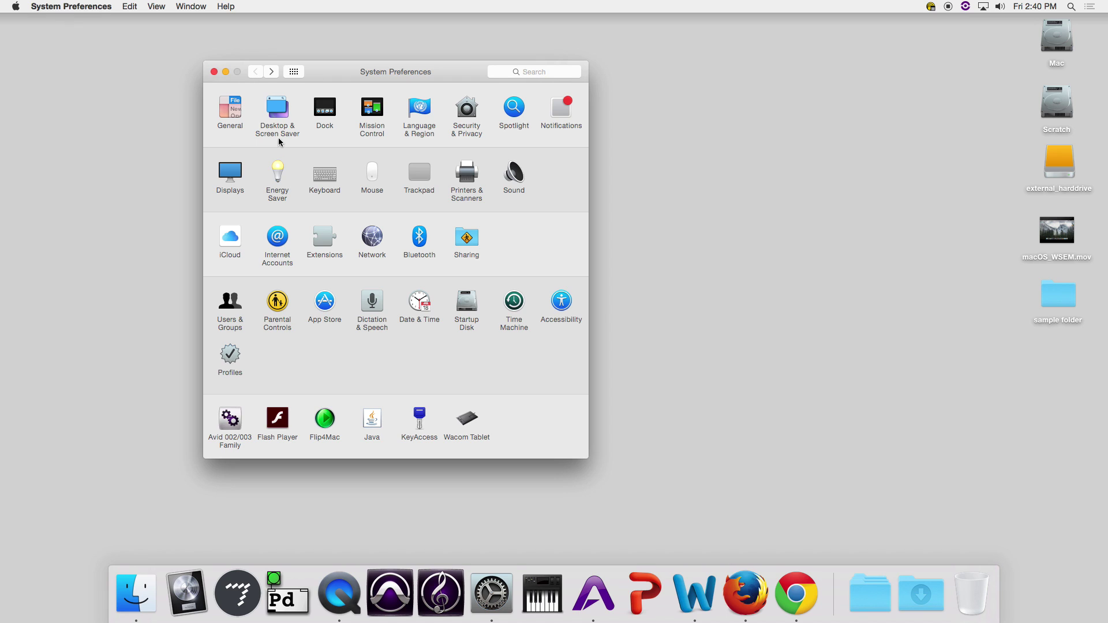
left_click(372, 175)
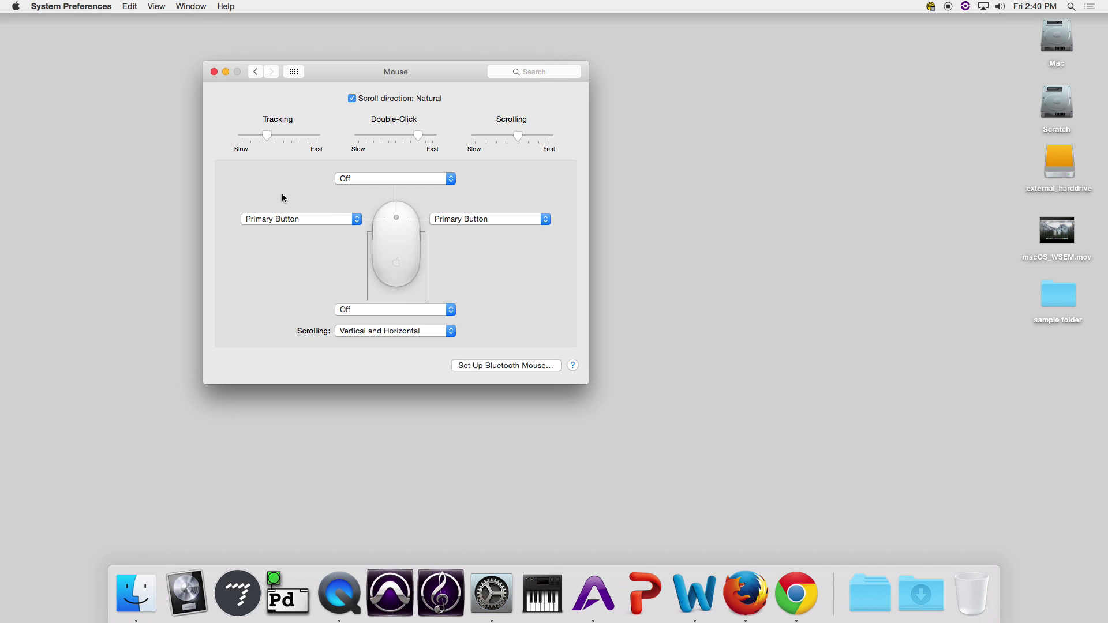
left_click(537, 219)
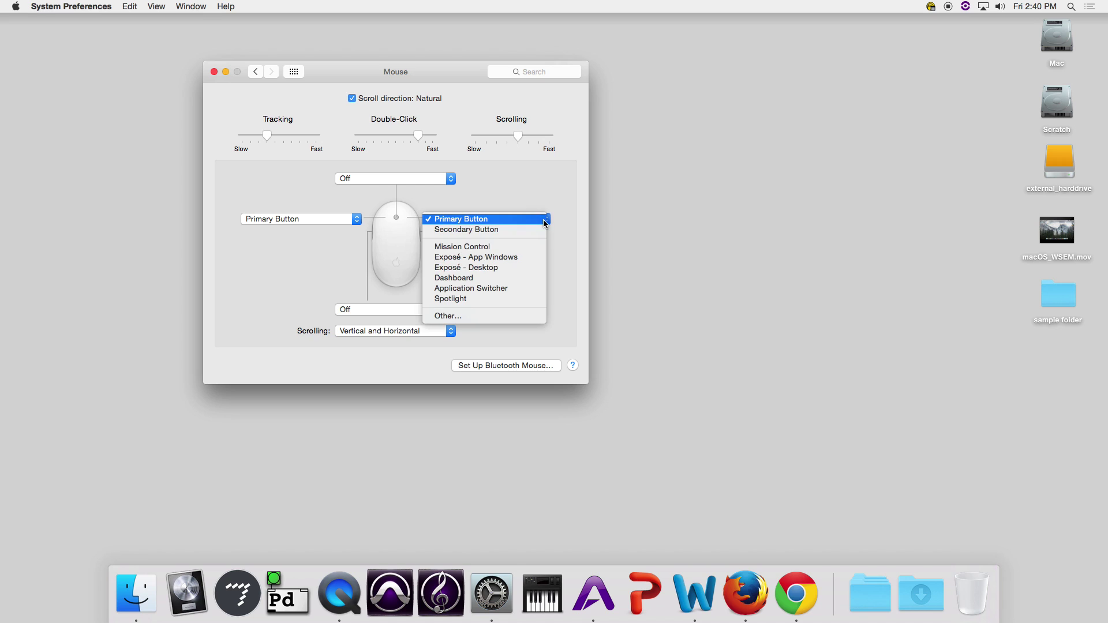
left_click(541, 230)
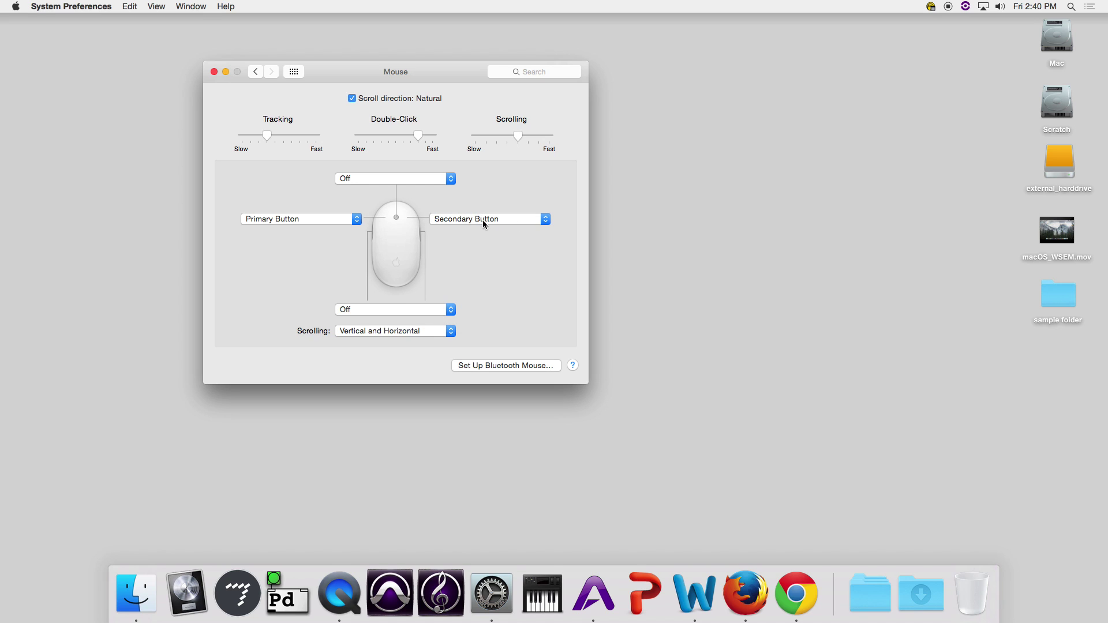
Step: Look at the context menu of the external_harddrive icon and that of the Dock divider, dismissing each without choosing anything
left_click(1057, 165)
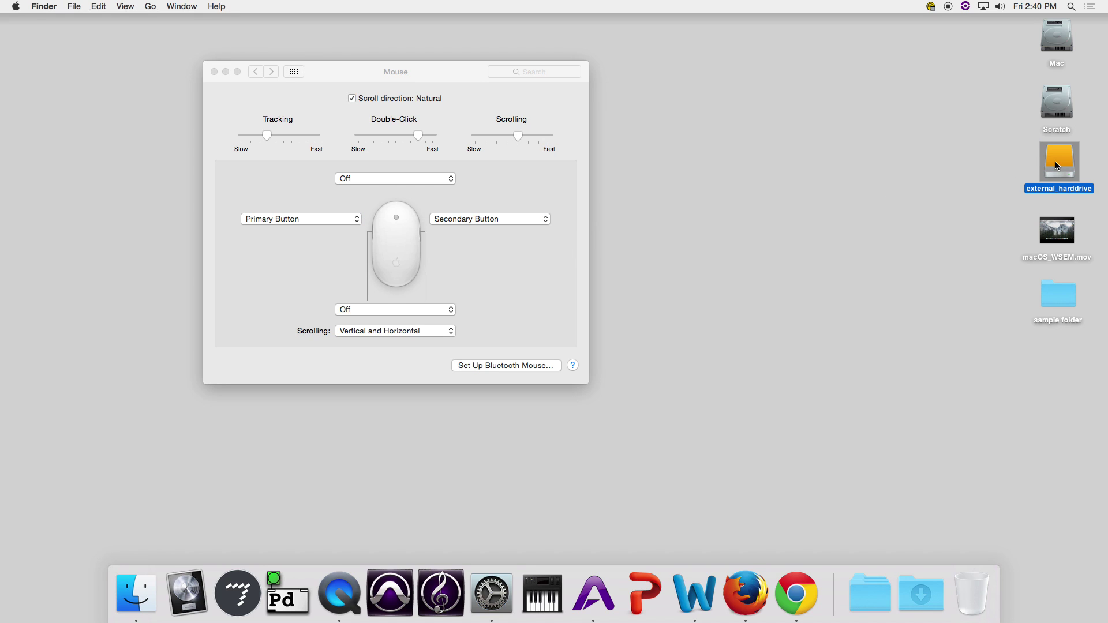
mouse_move(1060, 247)
right_click(1060, 163)
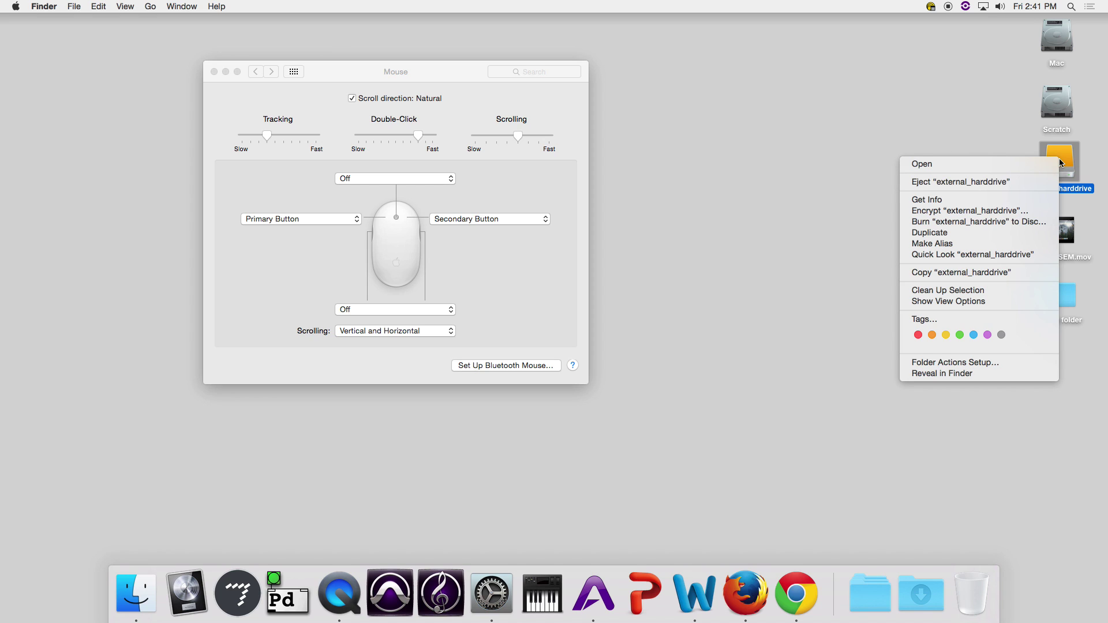
left_click(1036, 188)
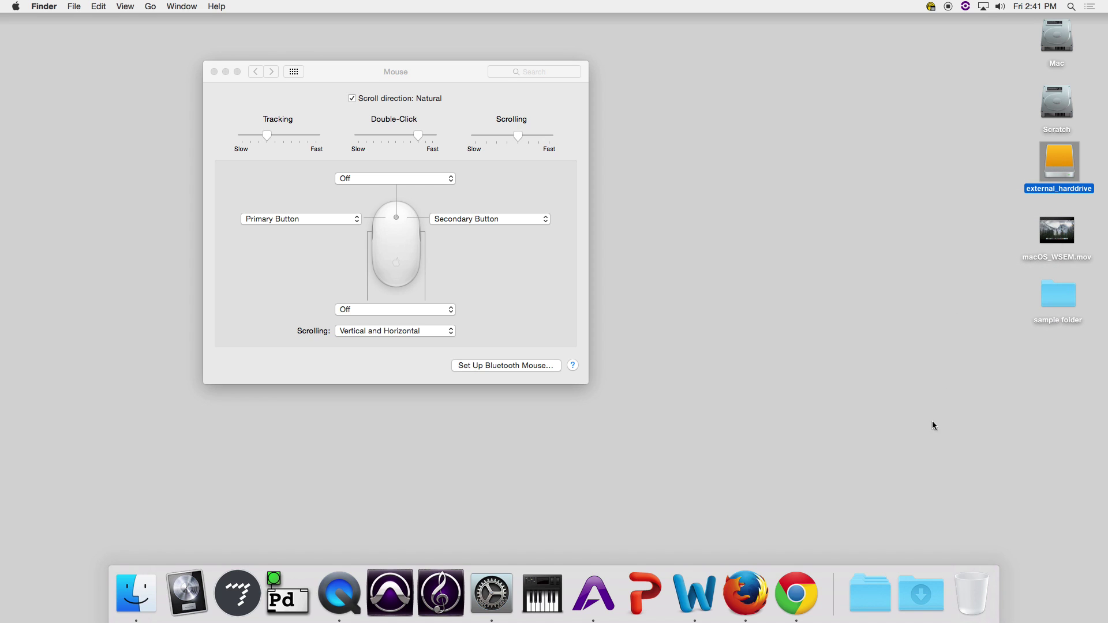
right_click(842, 572)
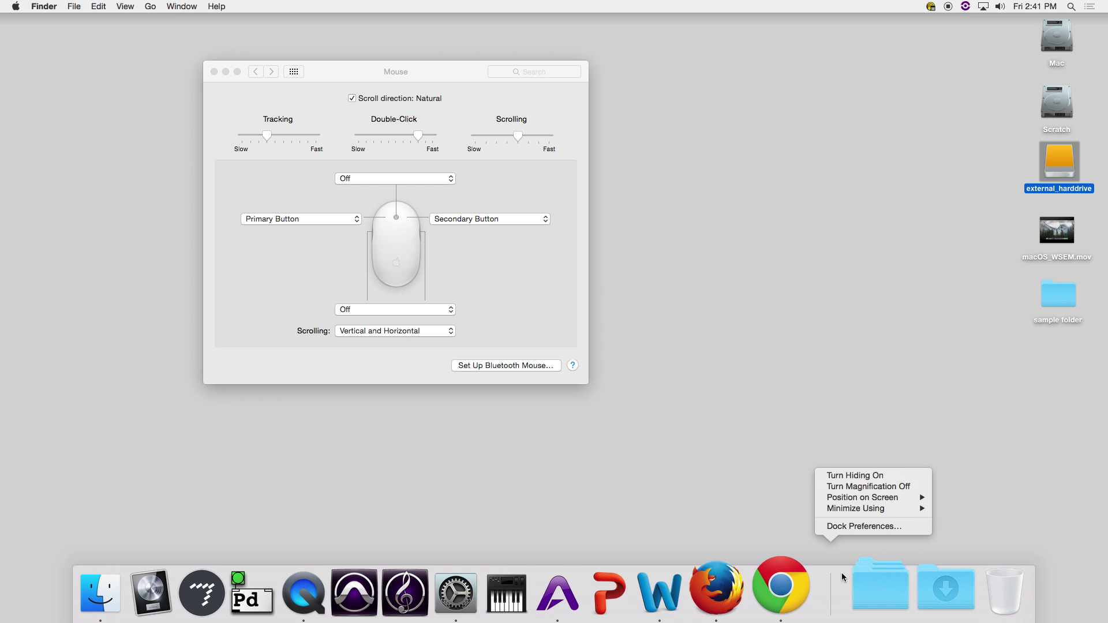
left_click(749, 305)
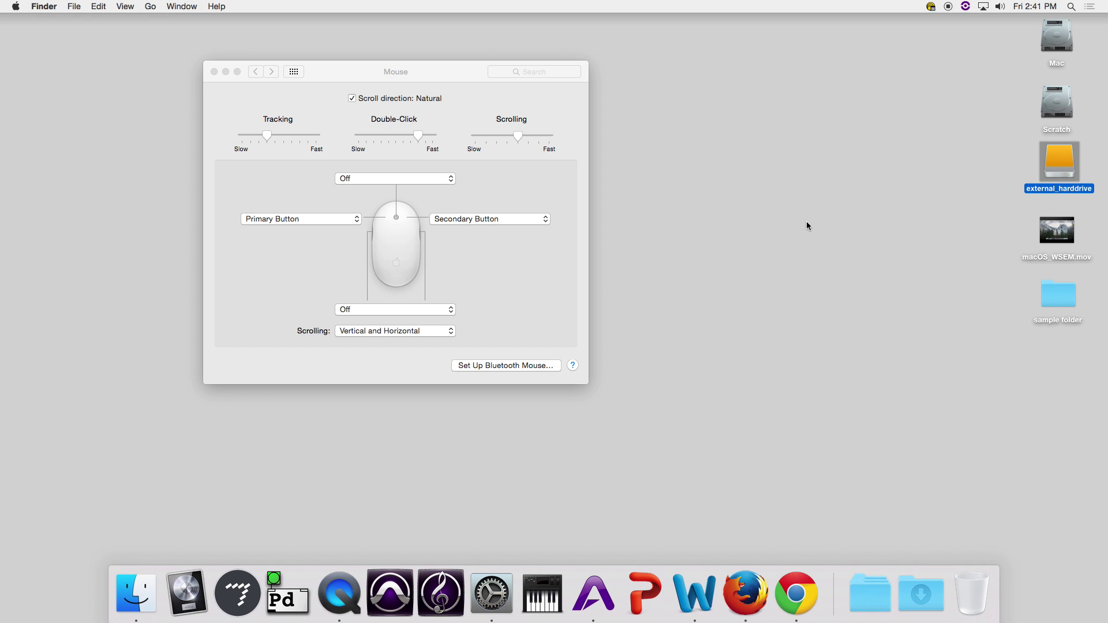
Step: Go from the Mouse preferences to the Dock preferences and reduce the Dock size to about a third of its range
left_click_drag(354, 76, 384, 71)
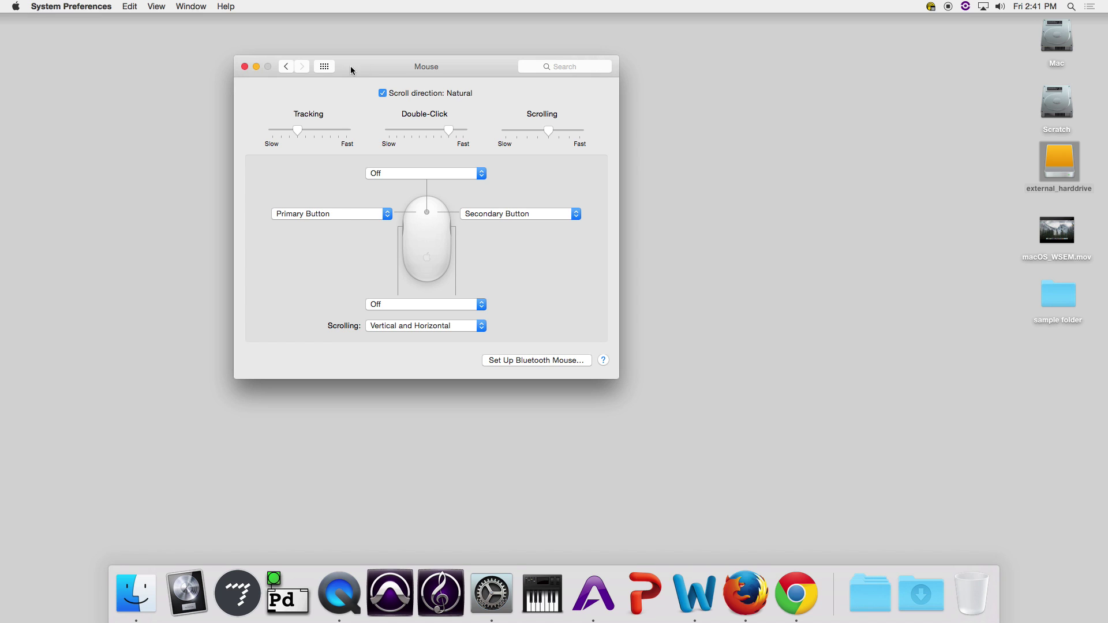
left_click(286, 66)
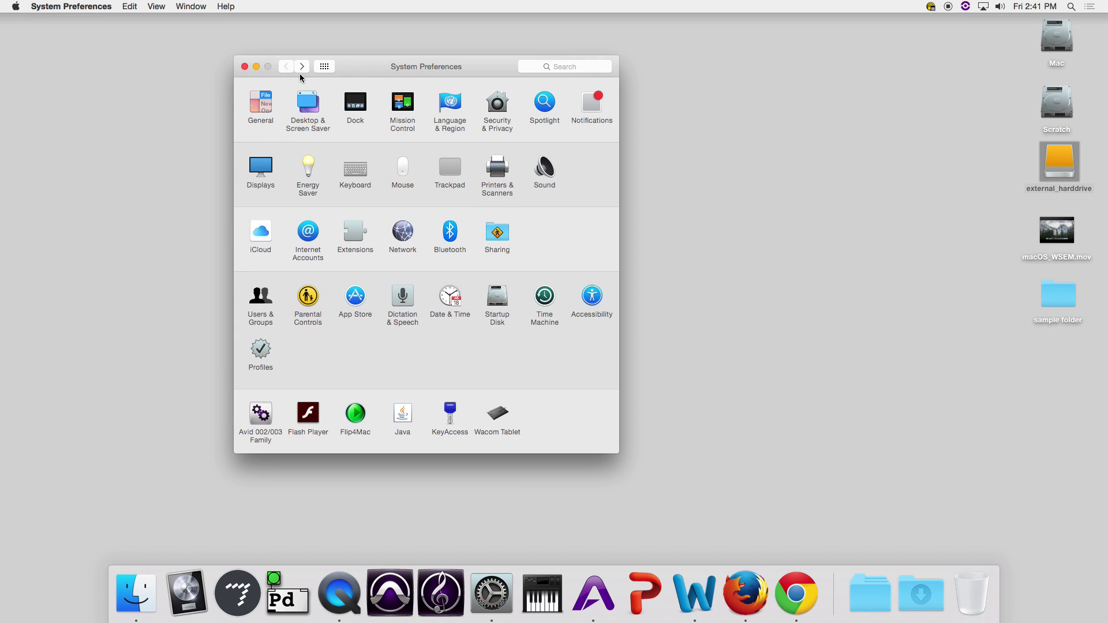
left_click_drag(359, 69, 277, 45)
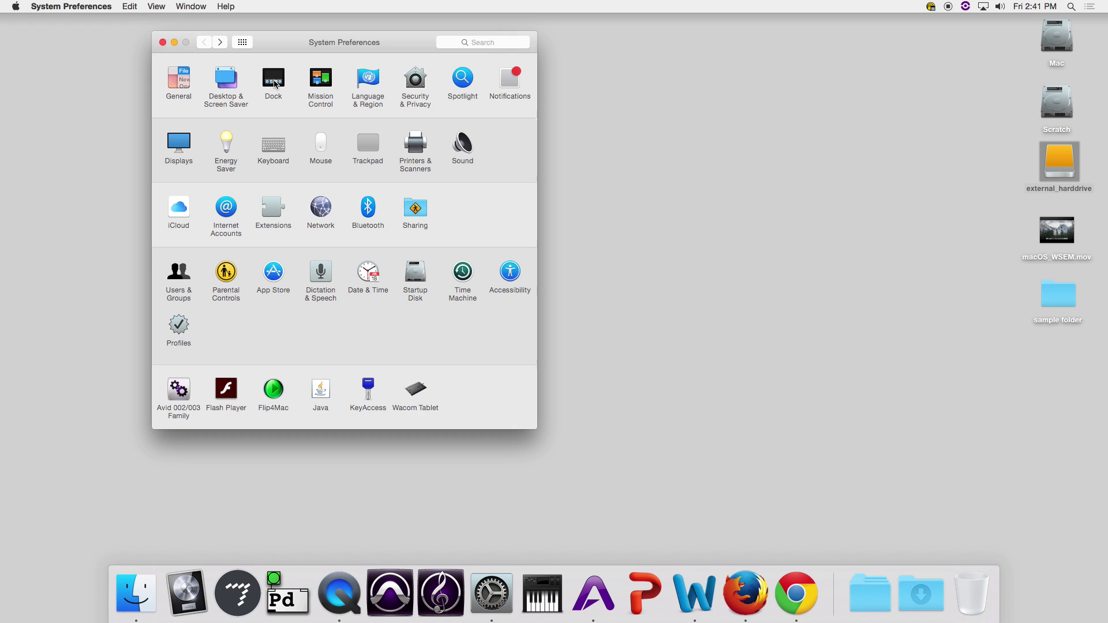
left_click(276, 84)
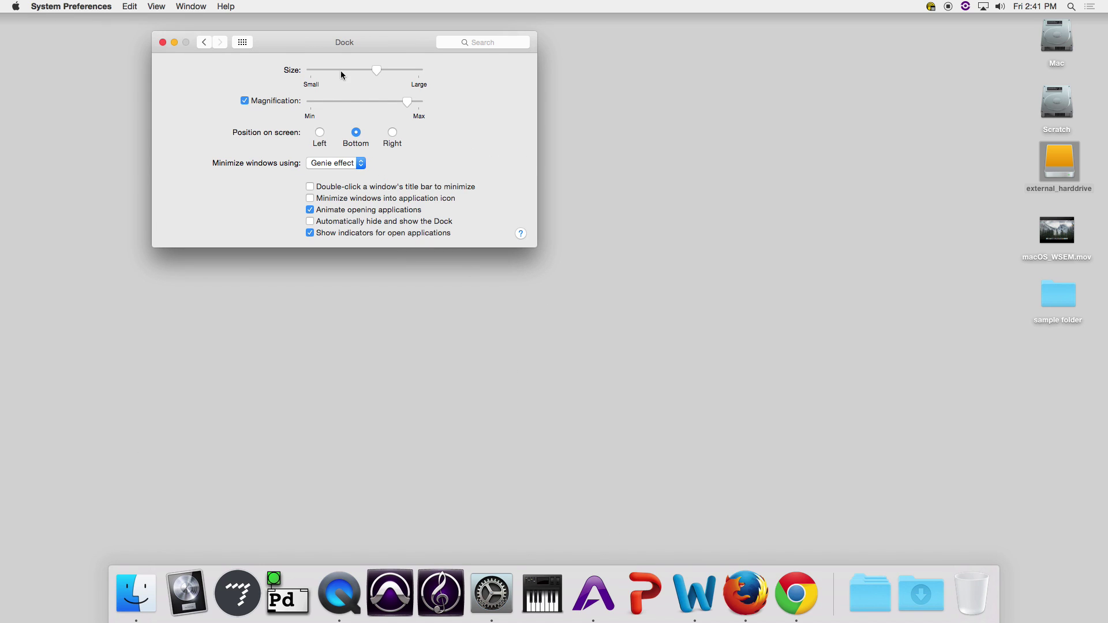
left_click_drag(373, 71, 326, 69)
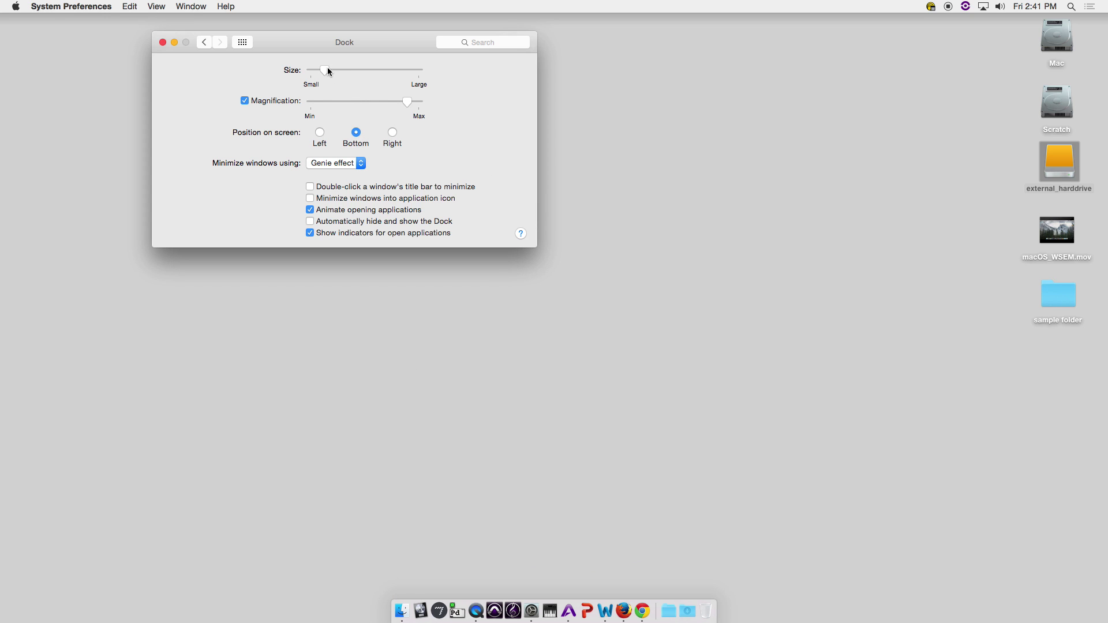
left_click_drag(327, 70, 348, 69)
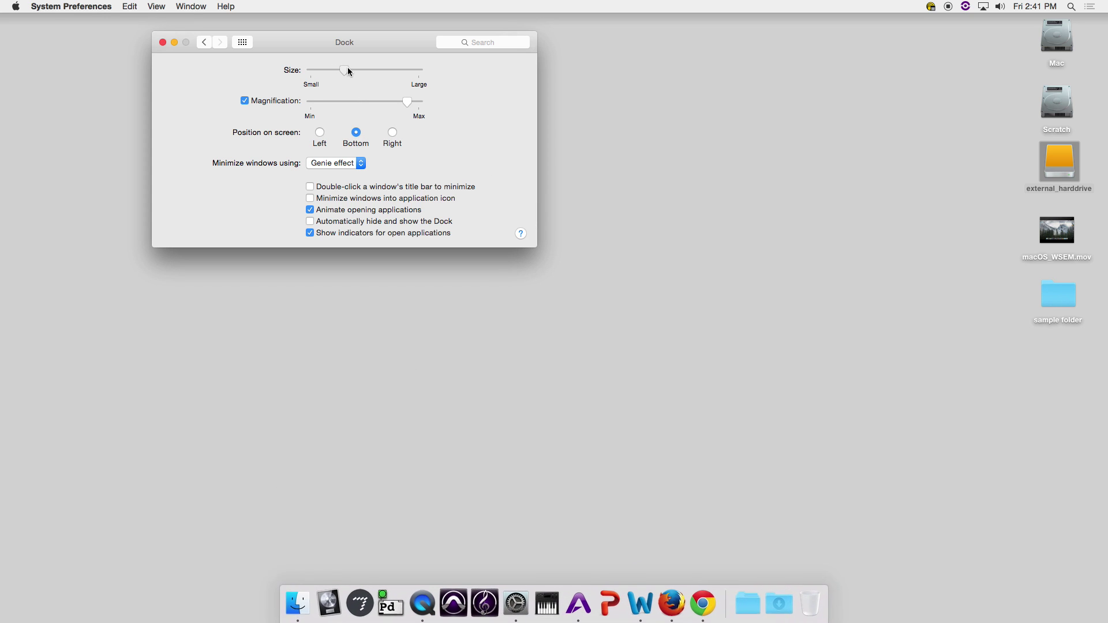
Step: Try the Dock on the screen's left edge with automatic hiding, then turn hiding off and put it back at the bottom
left_click(319, 132)
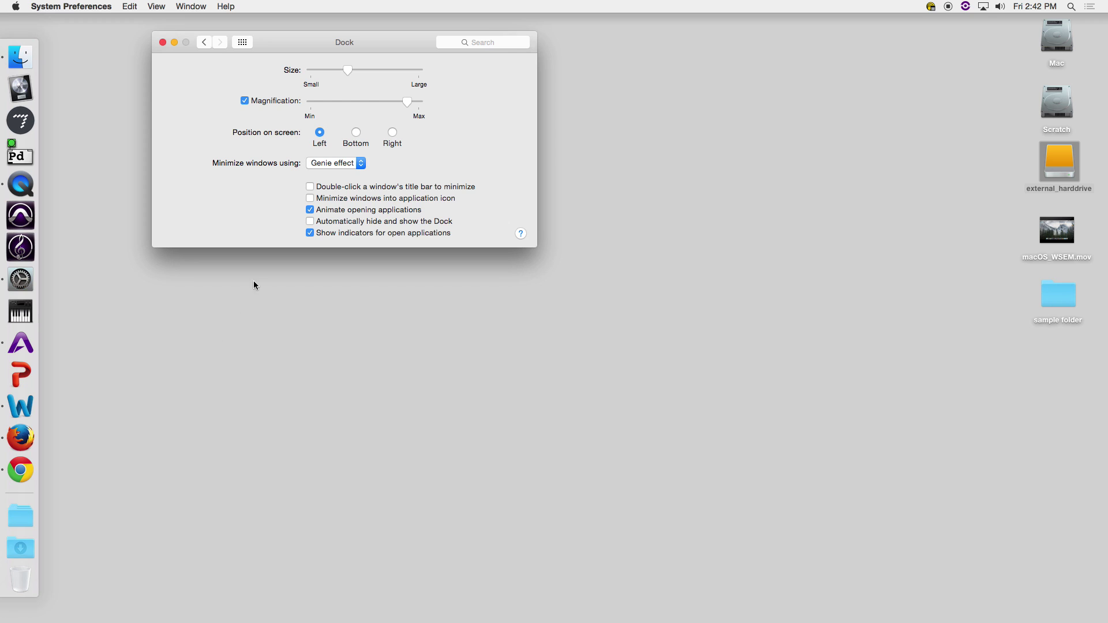
left_click(311, 222)
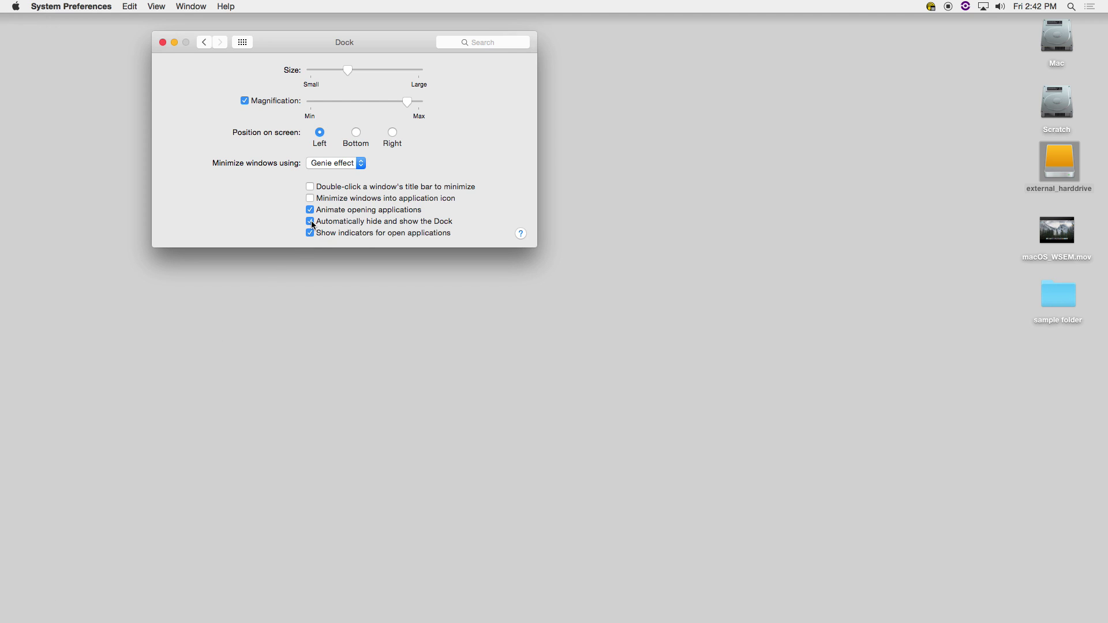
mouse_move(2, 223)
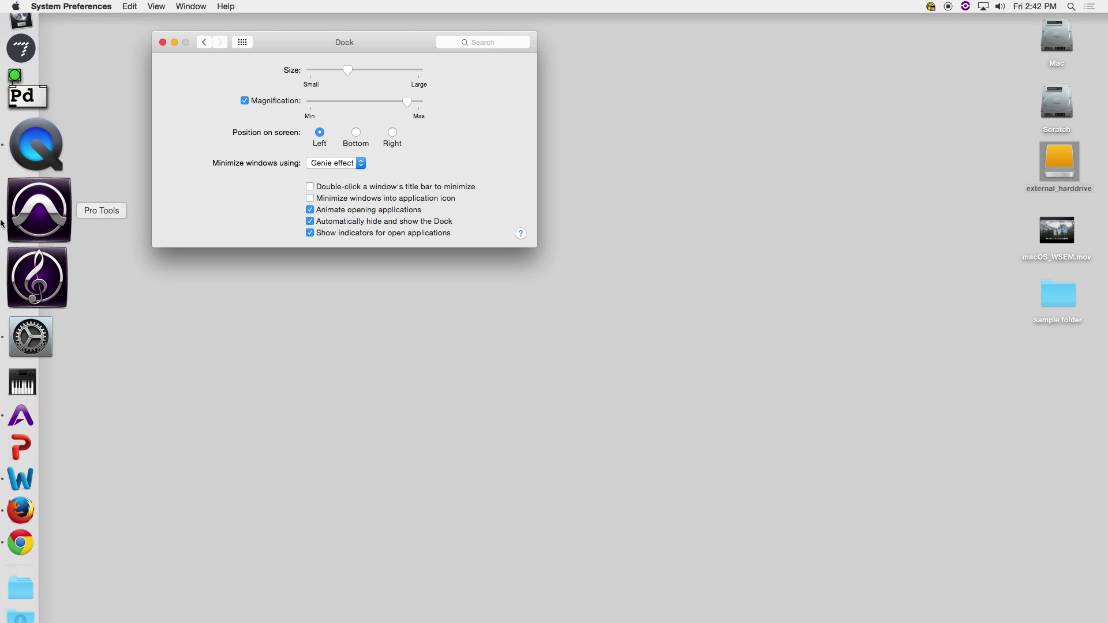
left_click(310, 222)
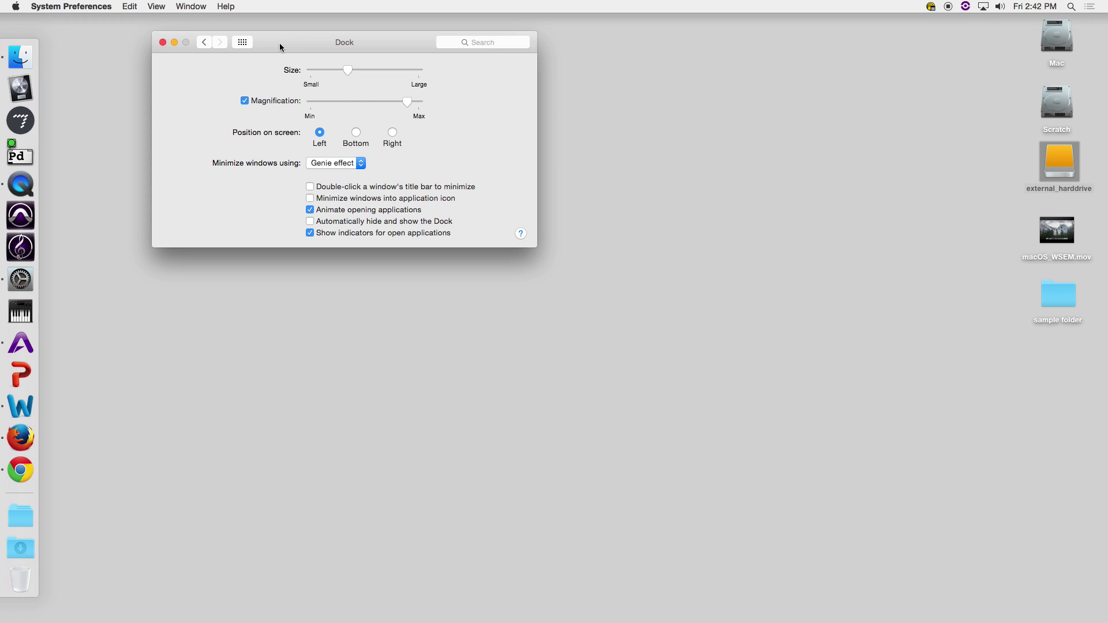
left_click(355, 134)
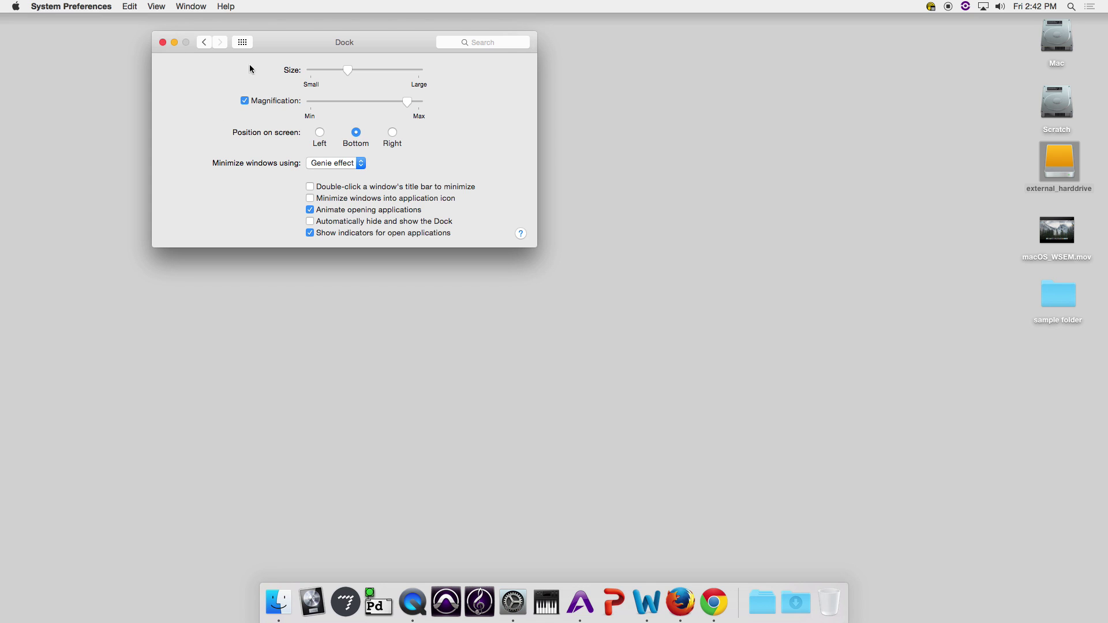
Step: Enlarge the Dock slightly, to just under the middle of its size range, and close the Dock preferences
left_click_drag(348, 70, 359, 70)
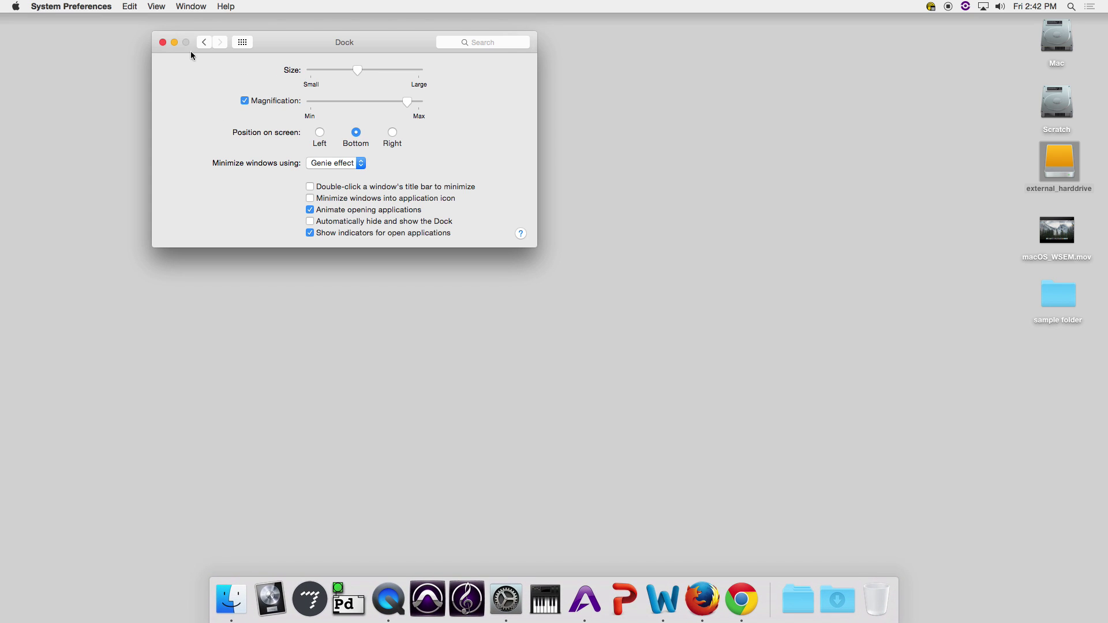
left_click(163, 42)
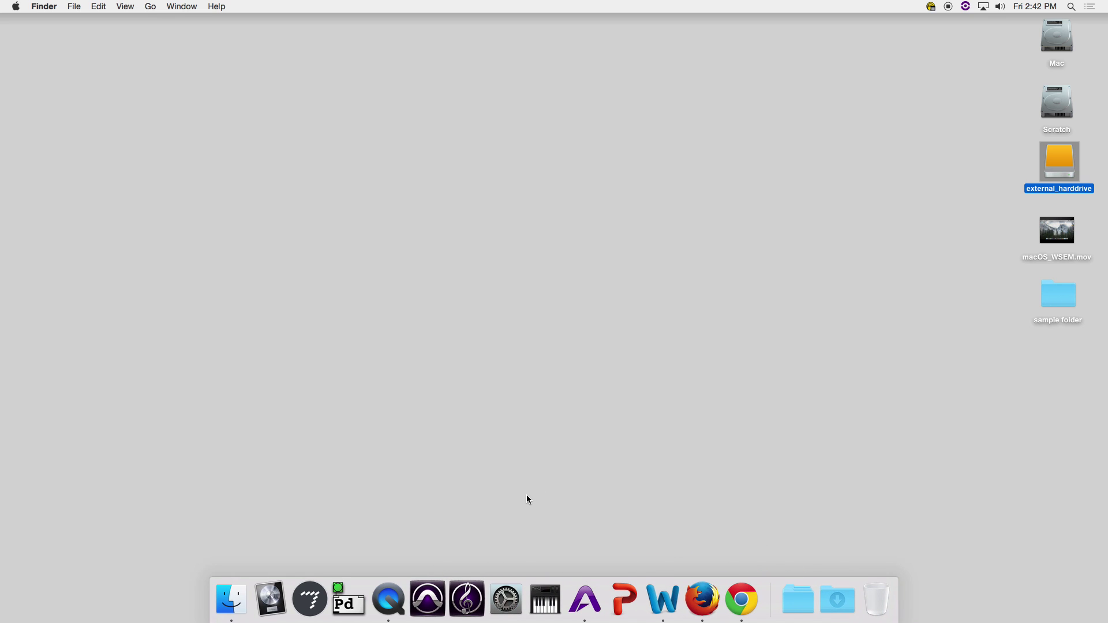
Step: Remove the PowerPoint icon from the Dock
left_click_drag(621, 591, 619, 441)
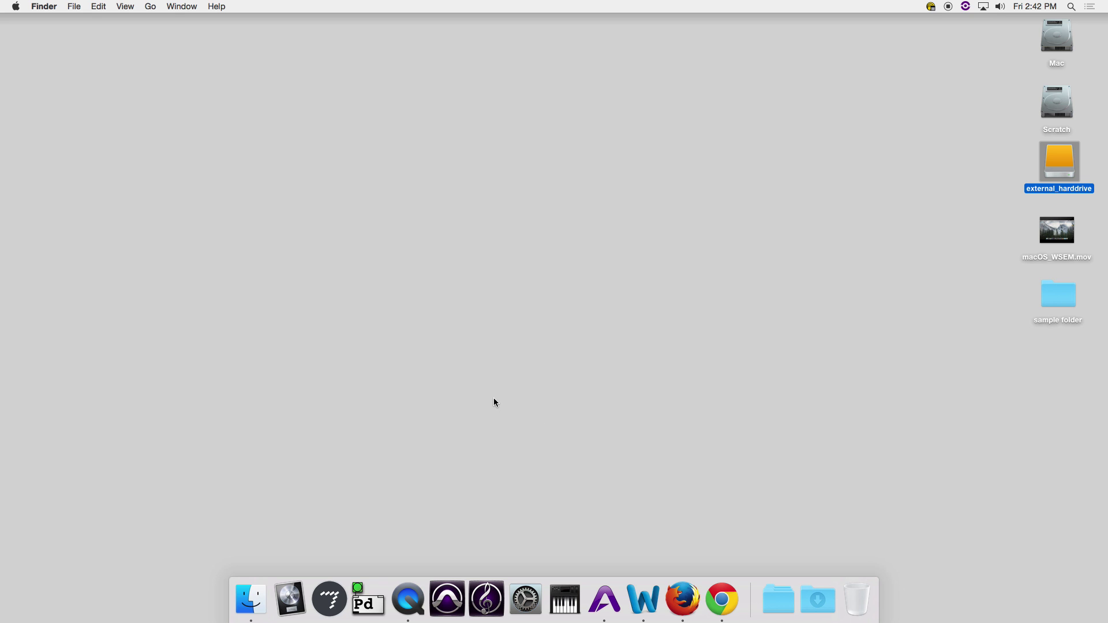
Step: Open a new Finder window on the Applications folder in column view and browse its list of applications
key("super+n")
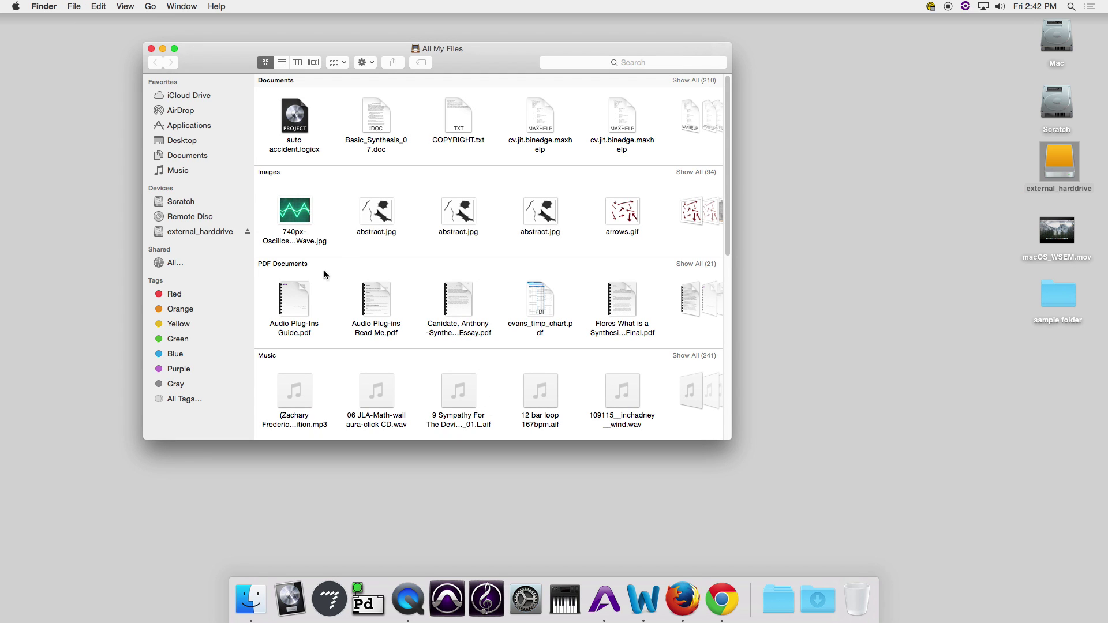
left_click(184, 130)
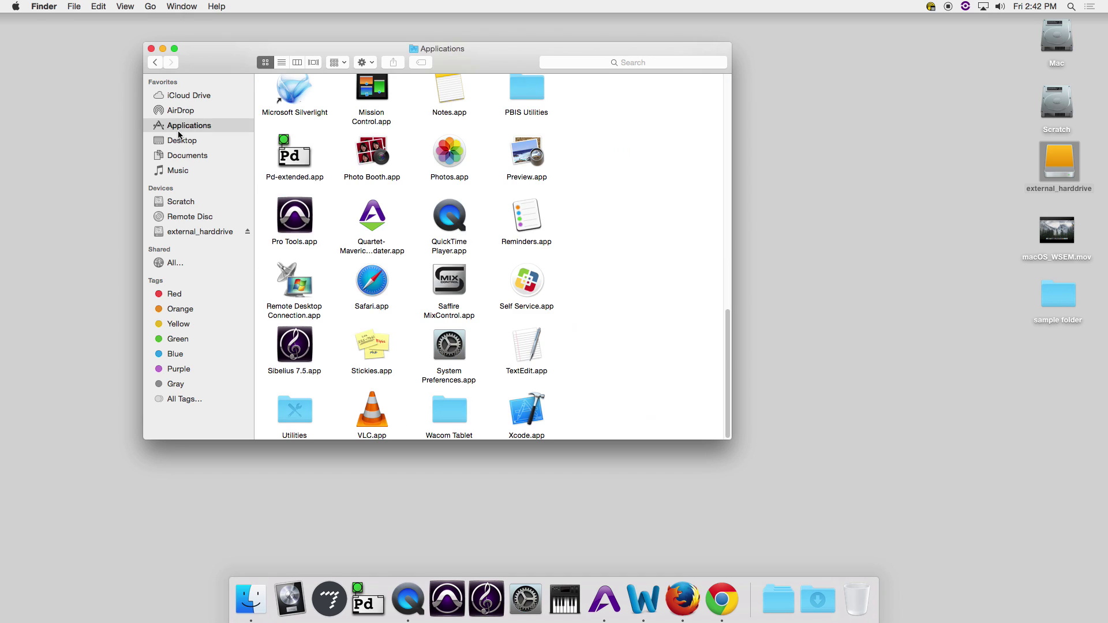
left_click(297, 62)
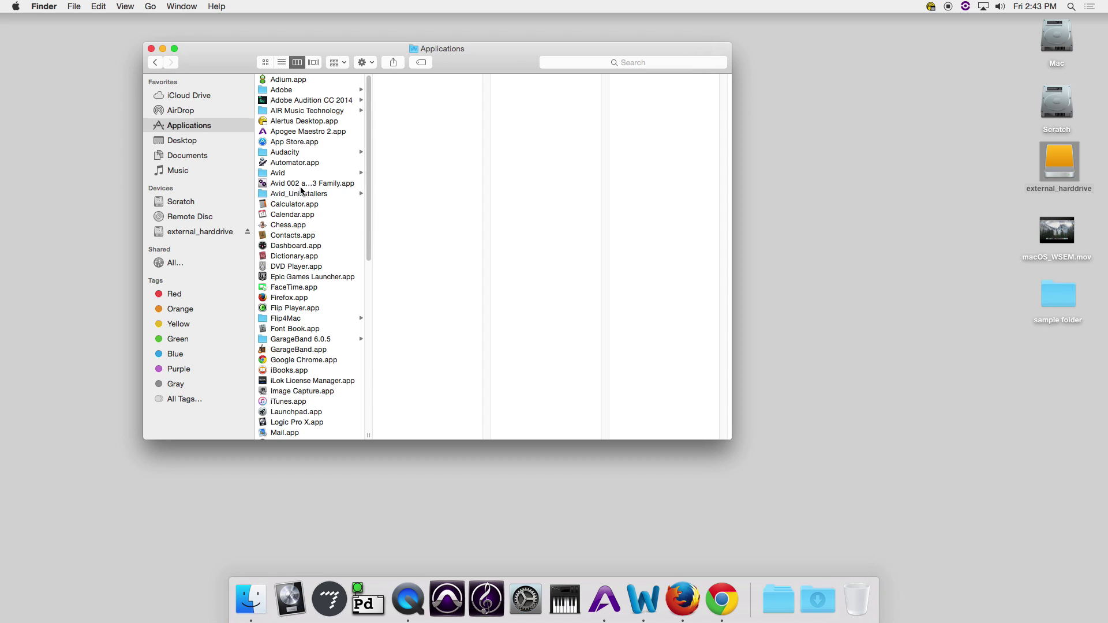
scroll(331, 184, "down", 10)
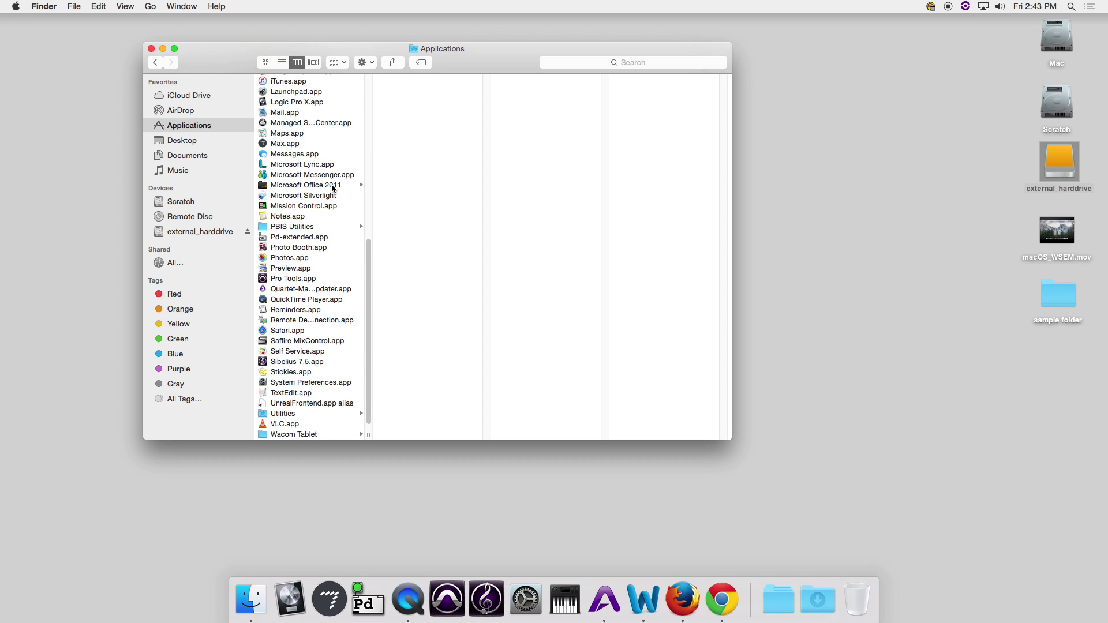
scroll(341, 187, "up", 5)
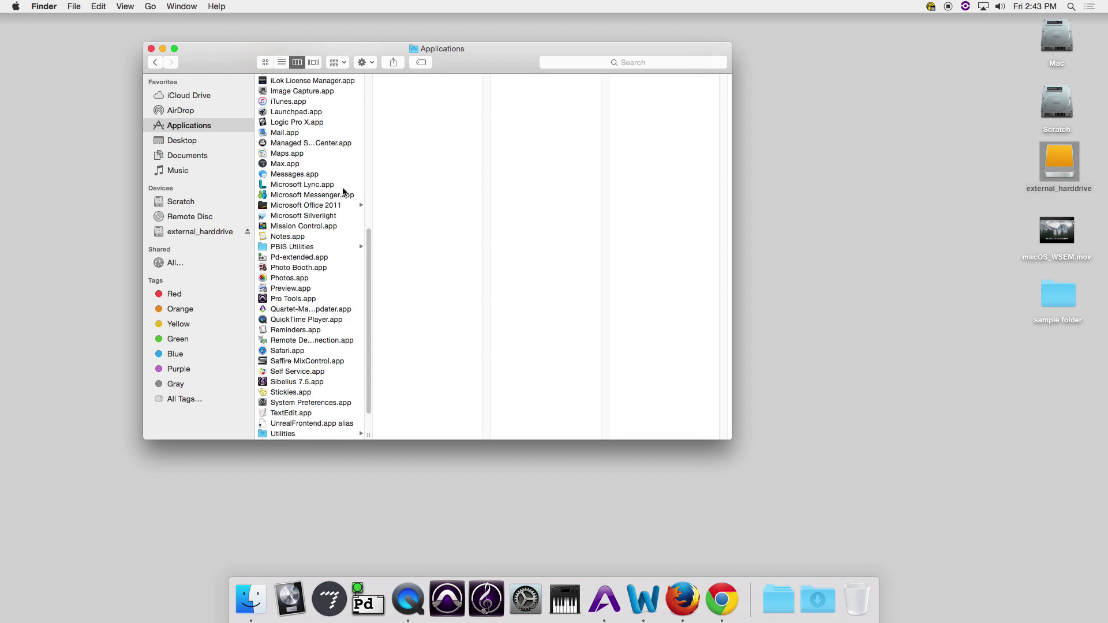
scroll(342, 188, "up", 3)
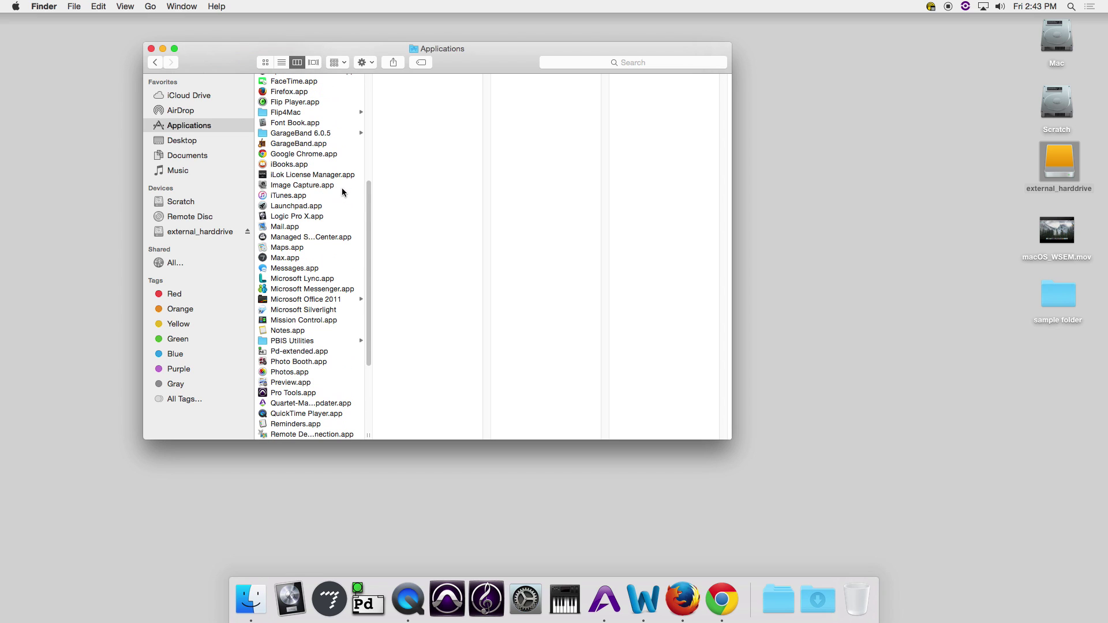
scroll(312, 184, "up", 1)
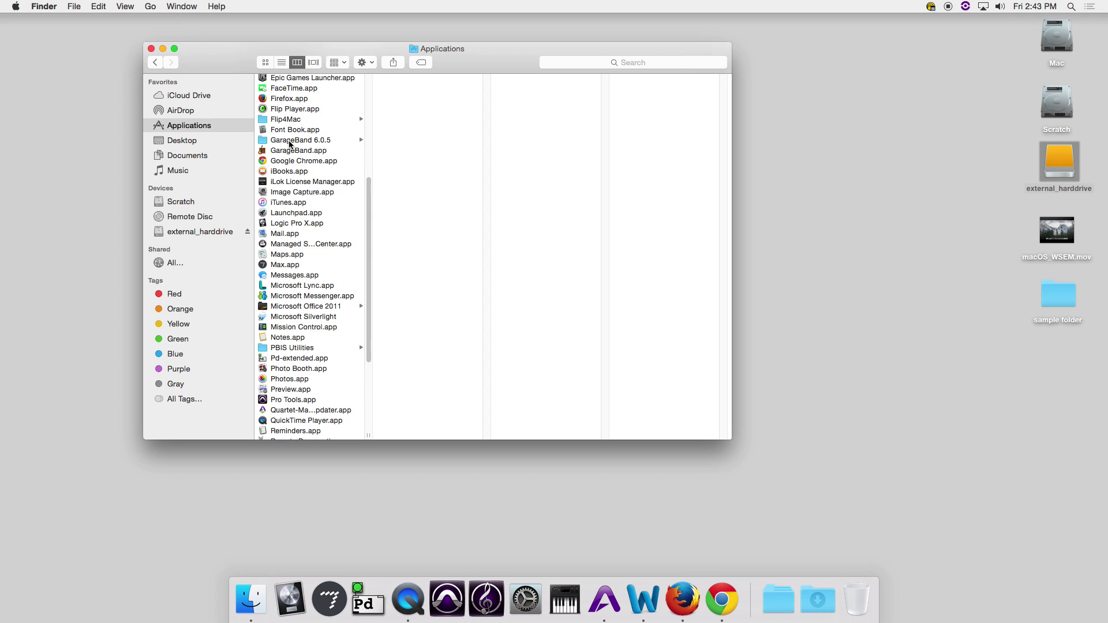
Step: Add the GarageBand 6.0.5 application from its Applications subfolder to the Dock, between Pd and QuickTime, and close the Finder window
left_click(293, 141)
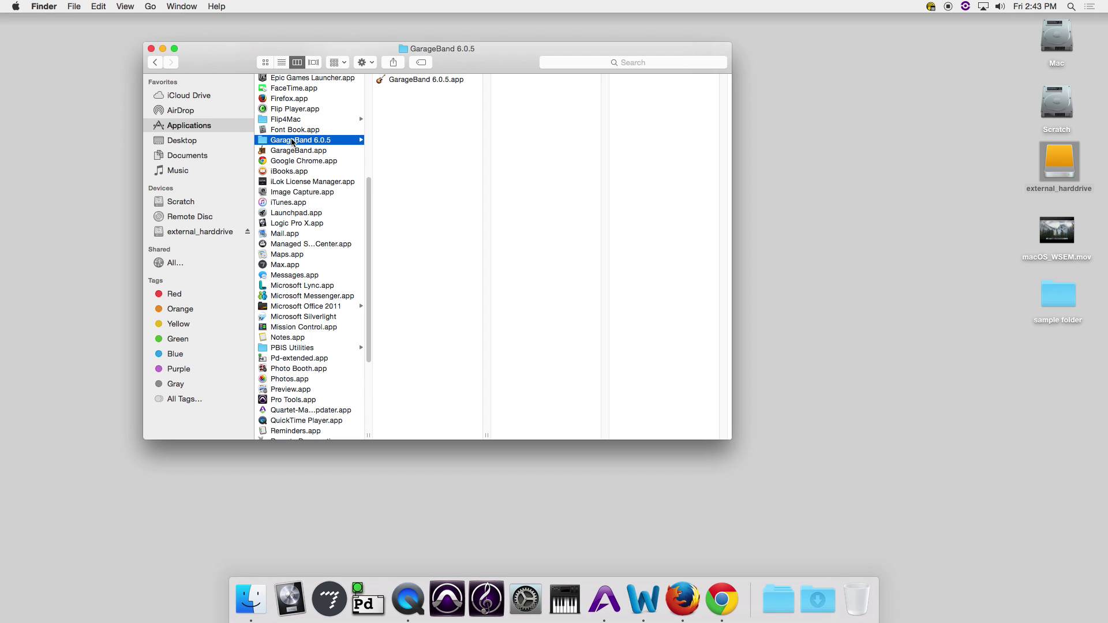
left_click(381, 82)
left_click_drag(381, 81, 387, 597)
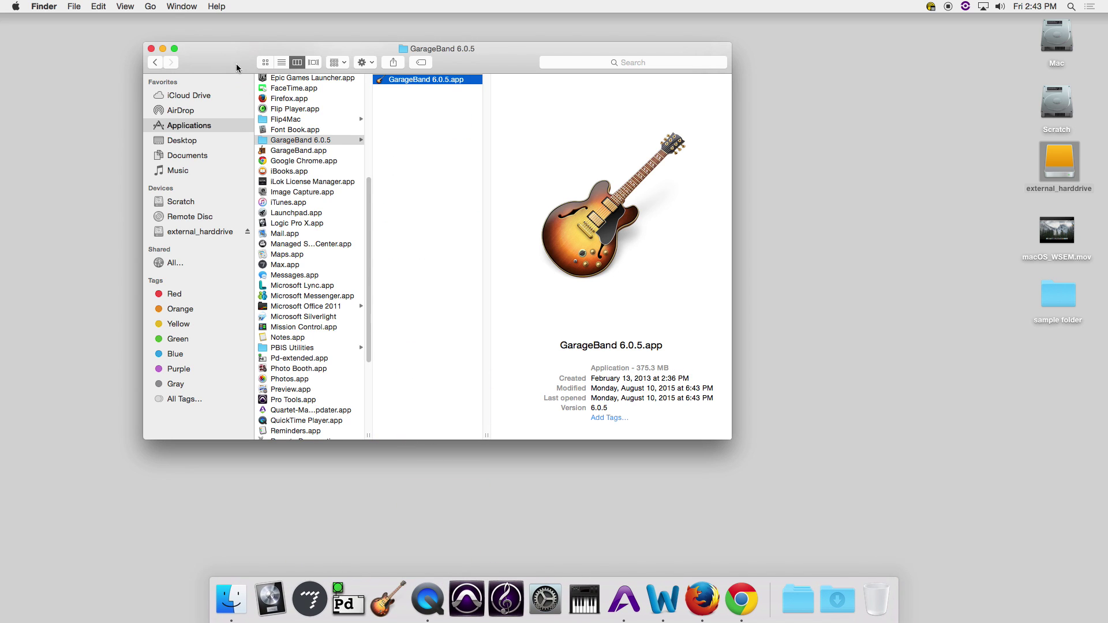
left_click(151, 49)
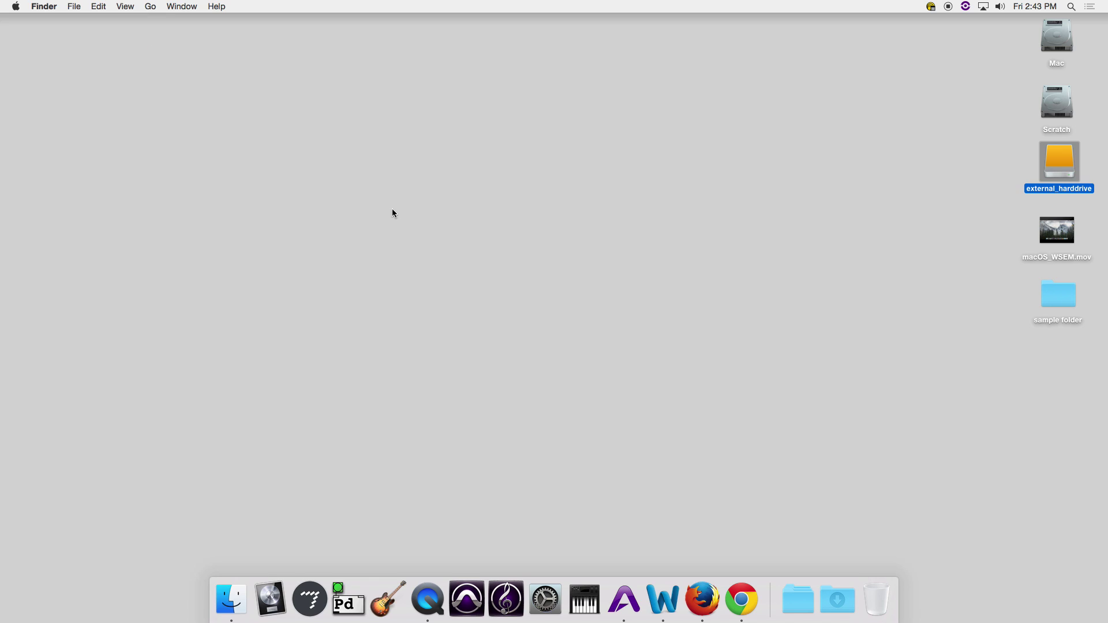
Step: Open the Mac drive from the desktop and go through the Users folder into the current account's home folder
left_click(1058, 41)
double_click(1058, 40)
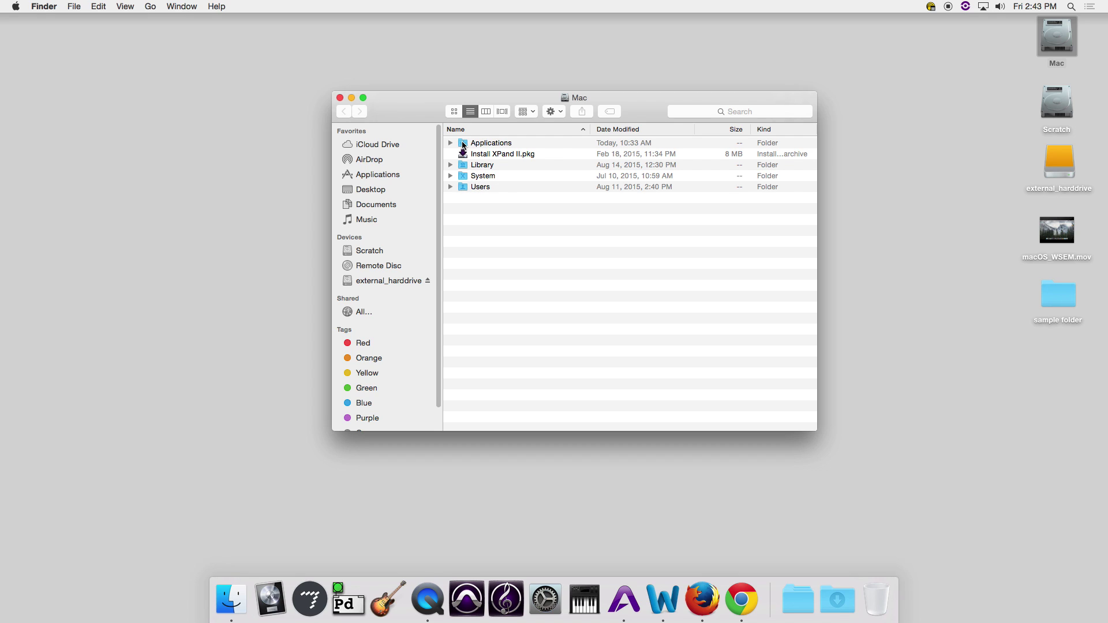
double_click(463, 185)
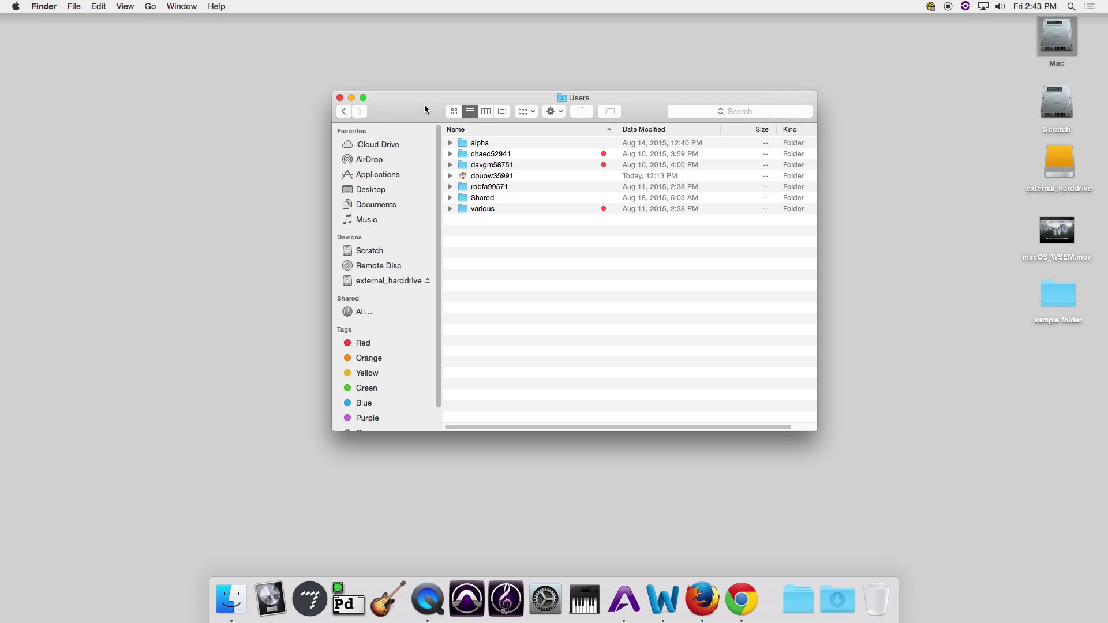
left_click(488, 180)
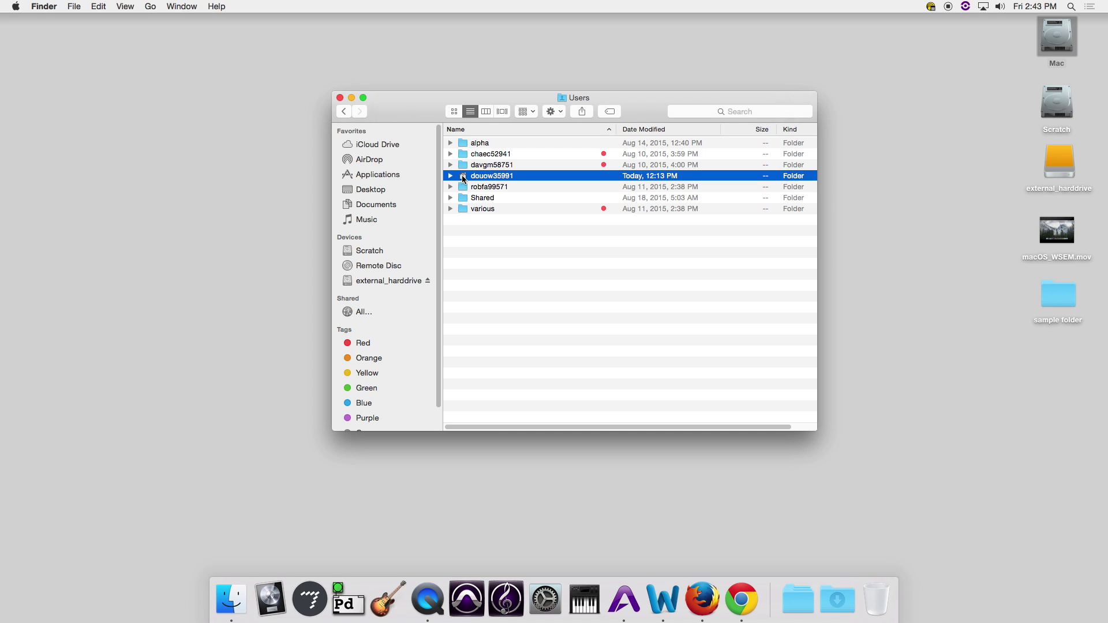
double_click(464, 179)
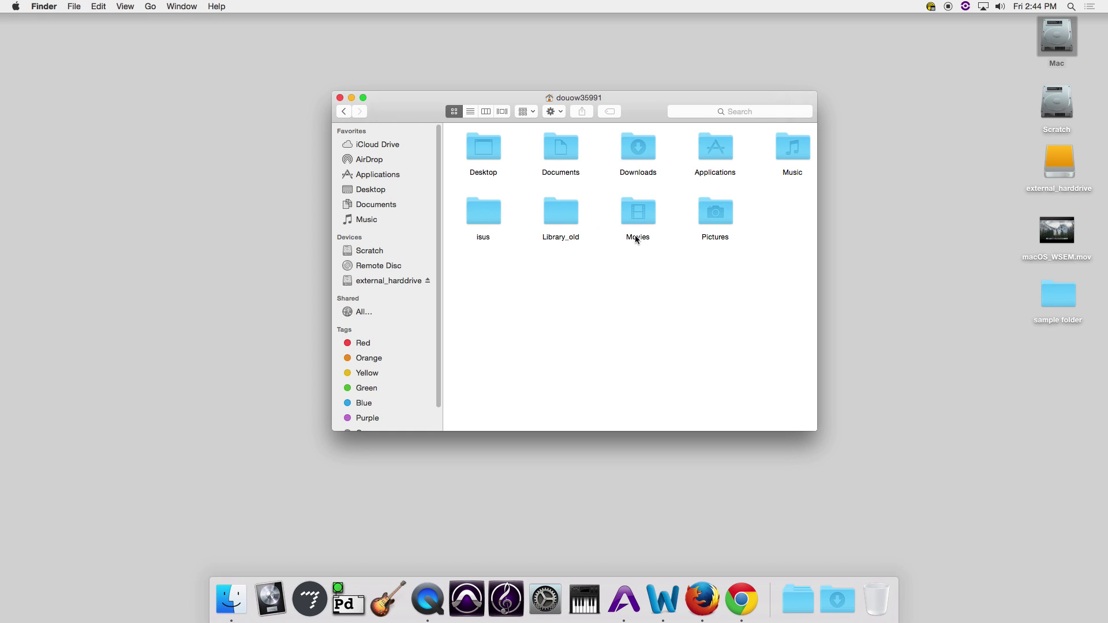
Step: View the contents of the home folder's Desktop and Documents folders, returning to the home folder after each, and close the window
left_click(488, 157)
double_click(487, 153)
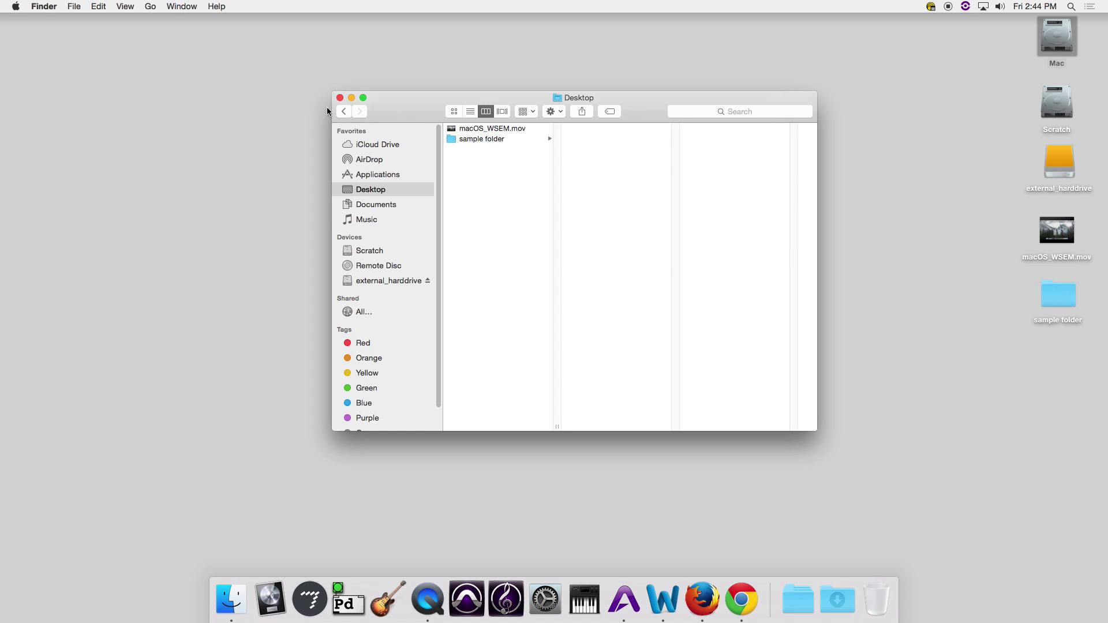
left_click(344, 112)
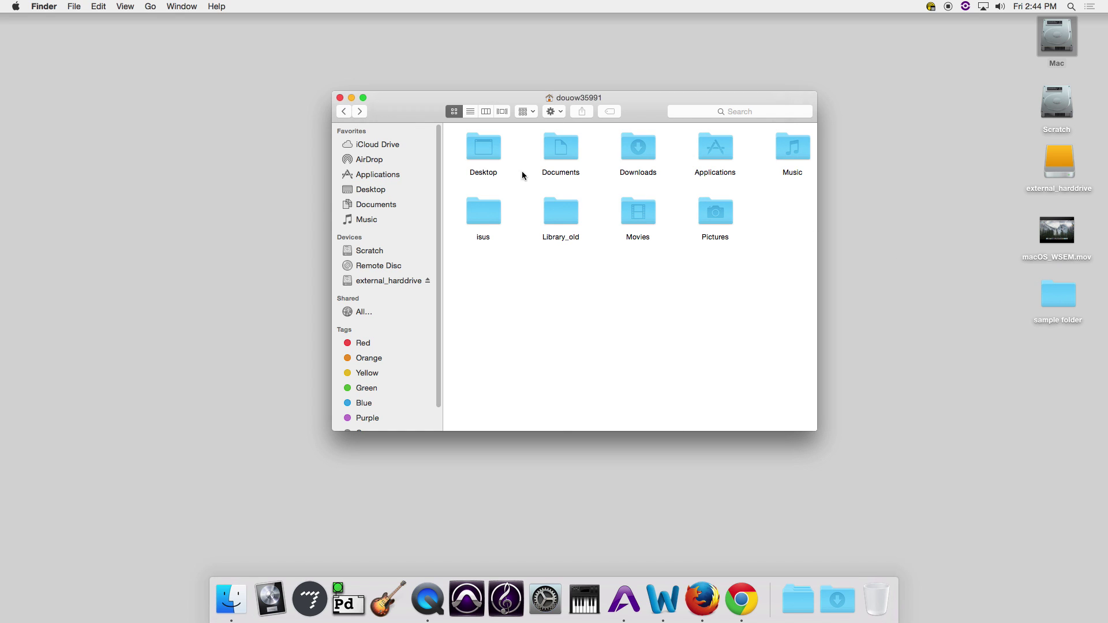
left_click(564, 154)
double_click(563, 155)
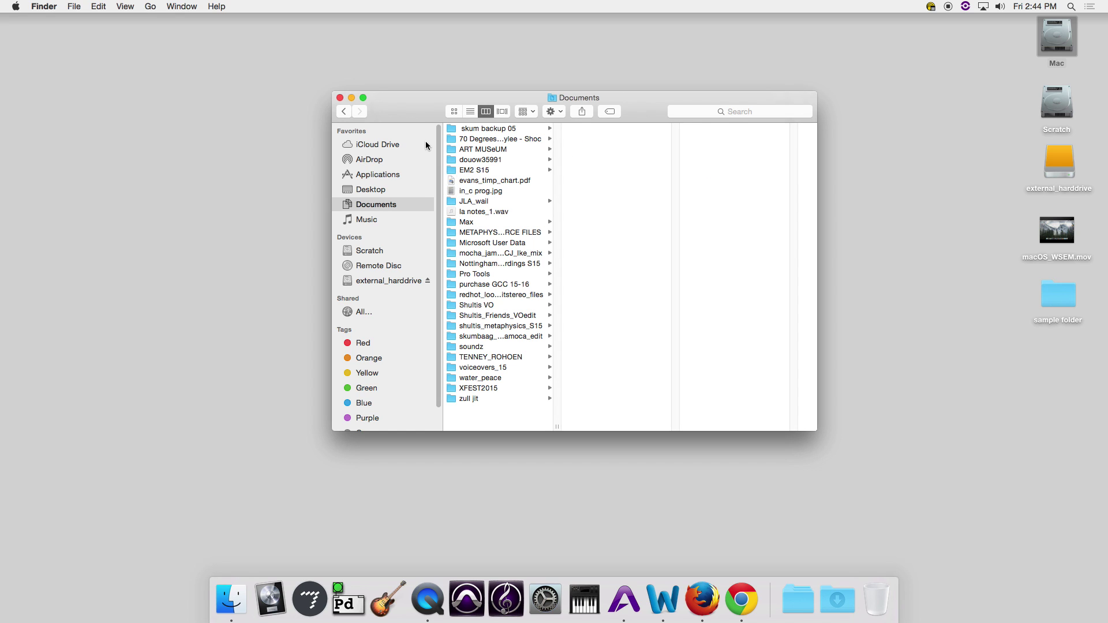
left_click(344, 113)
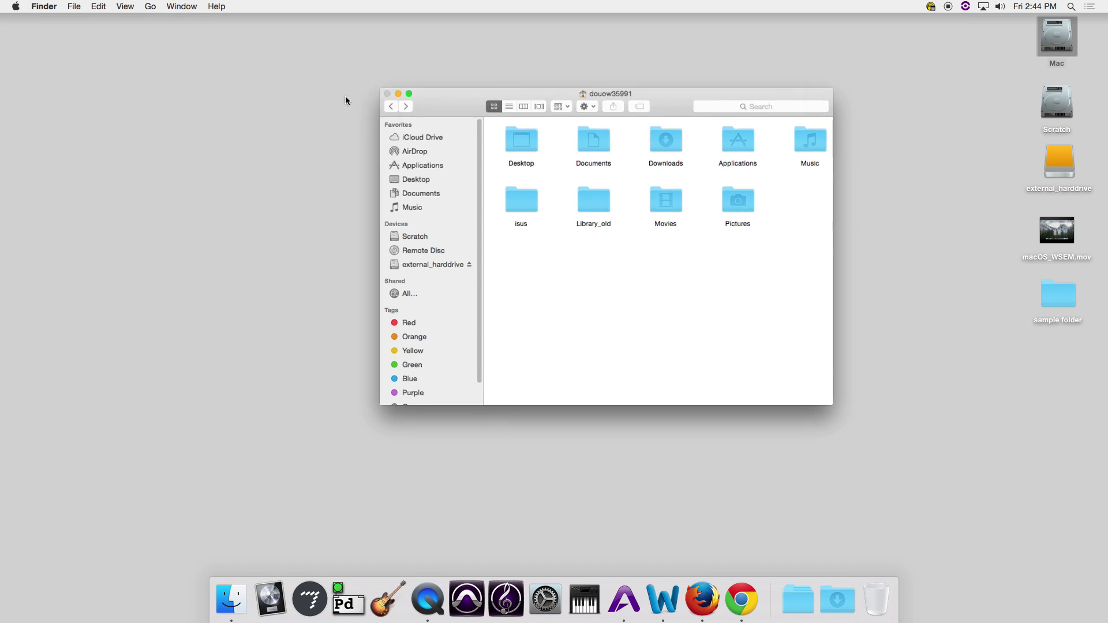
left_click(340, 98)
Step: Reopen the Mac drive and return through Users to the current account's home folder
double_click(1055, 37)
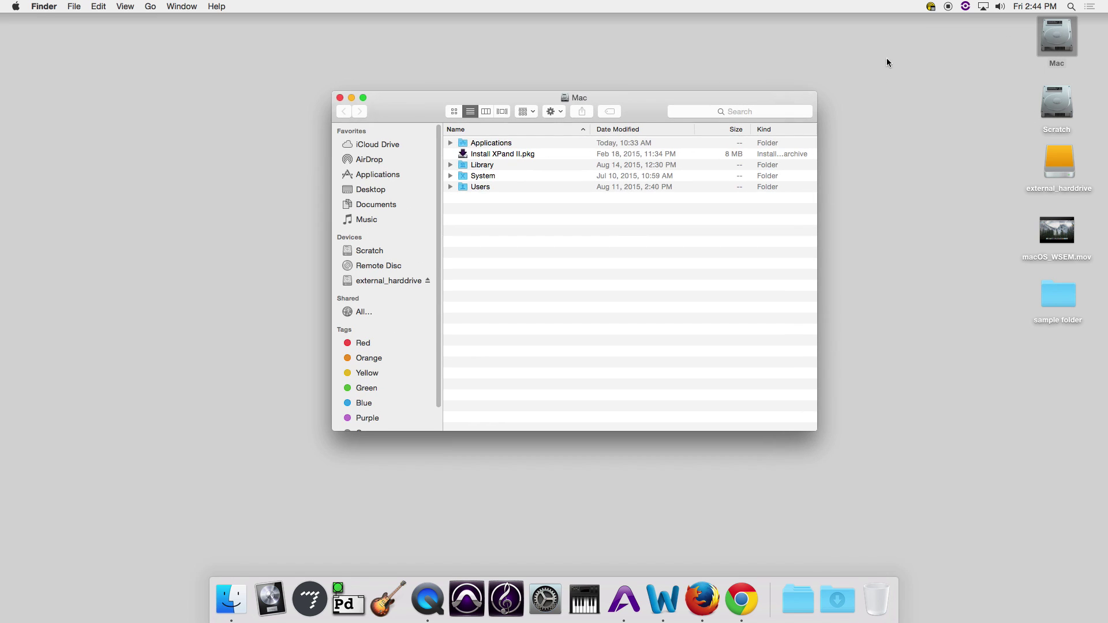
double_click(465, 185)
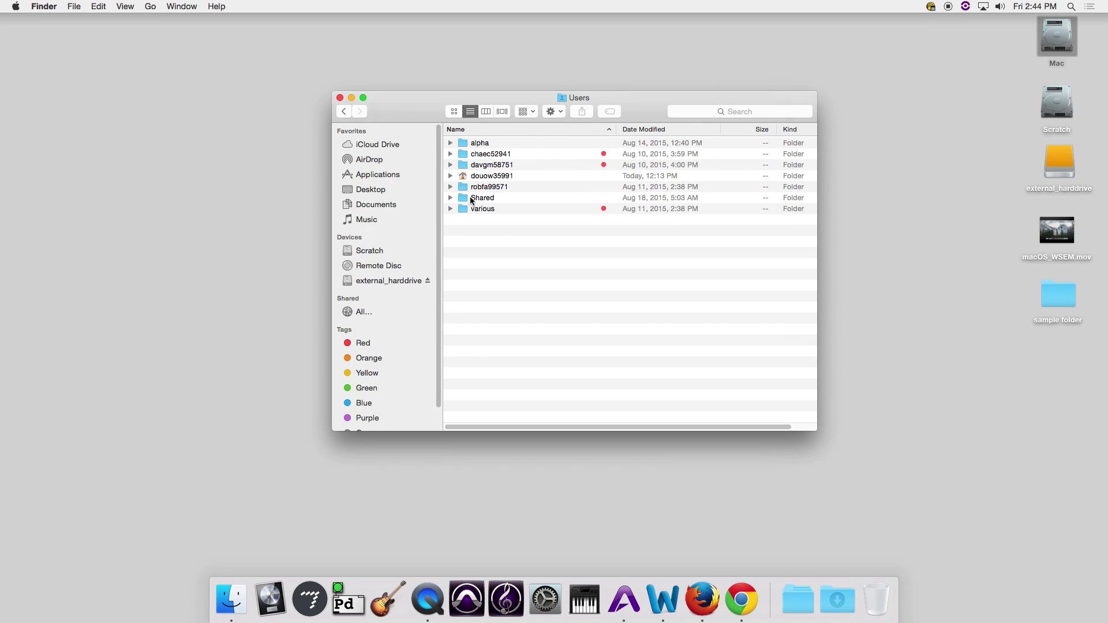
left_click(495, 178)
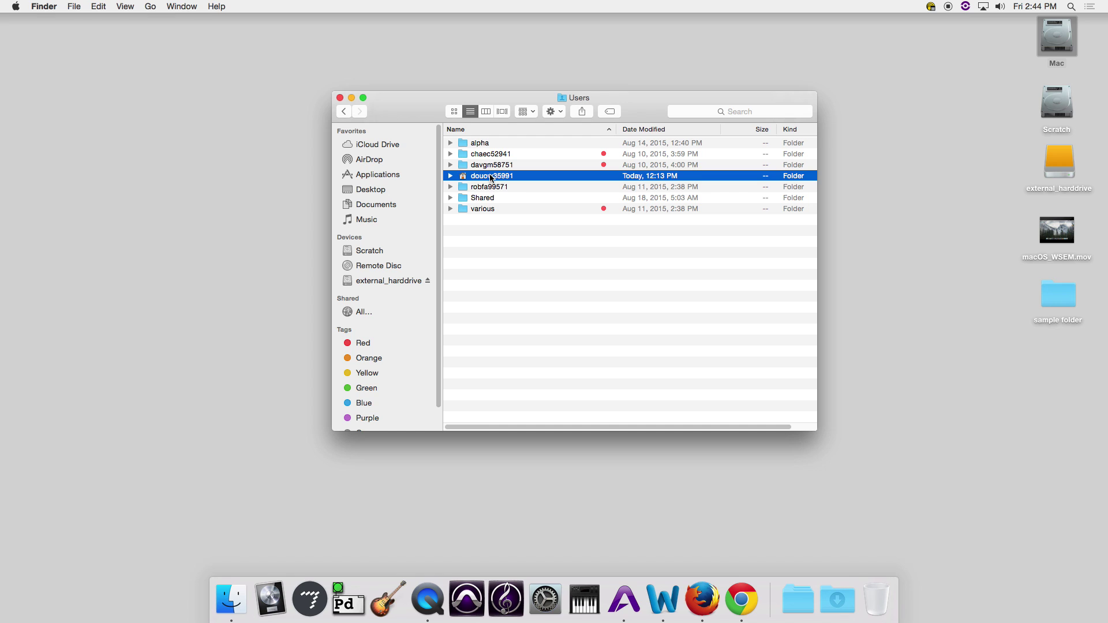
double_click(491, 176)
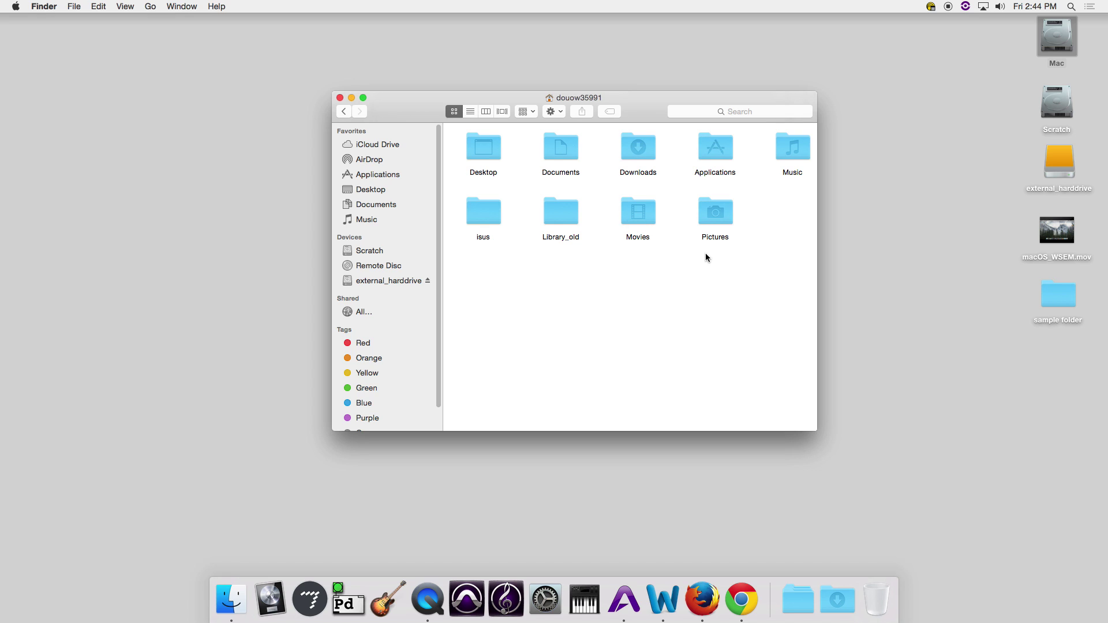
Step: Remove Music from the sidebar favorites and add it back from the home folder's Music folder
mouse_move(797, 148)
left_mouse_down()
mouse_move(778, 186)
mouse_move(792, 470)
mouse_move(815, 610)
mouse_move(784, 196)
mouse_move(791, 146)
left_mouse_up()
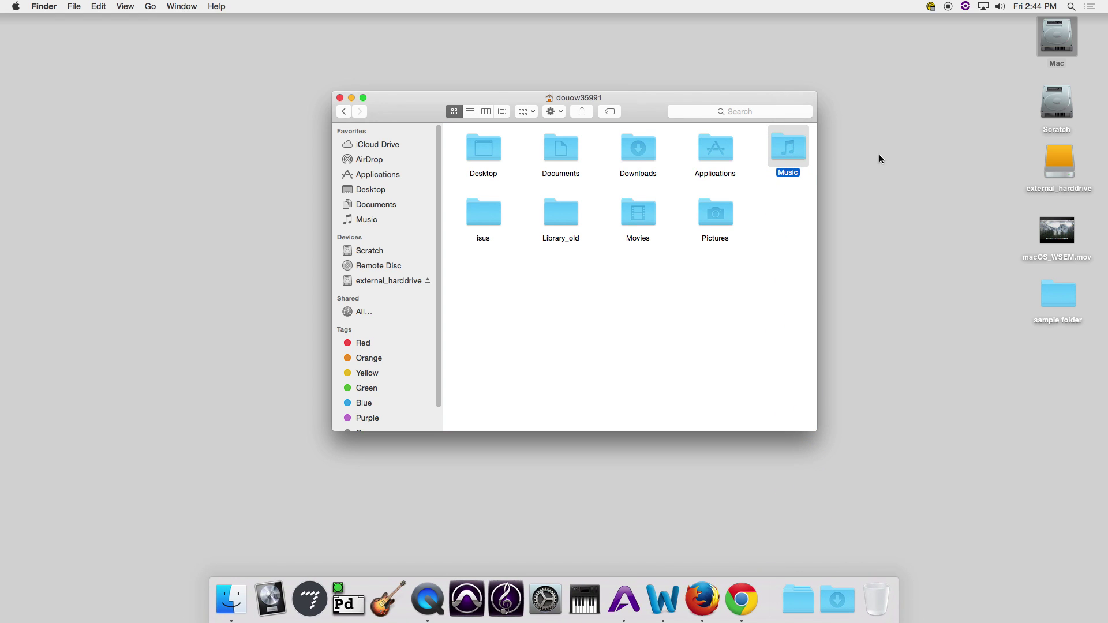
left_click_drag(366, 220, 257, 214)
left_click_drag(789, 151, 359, 217)
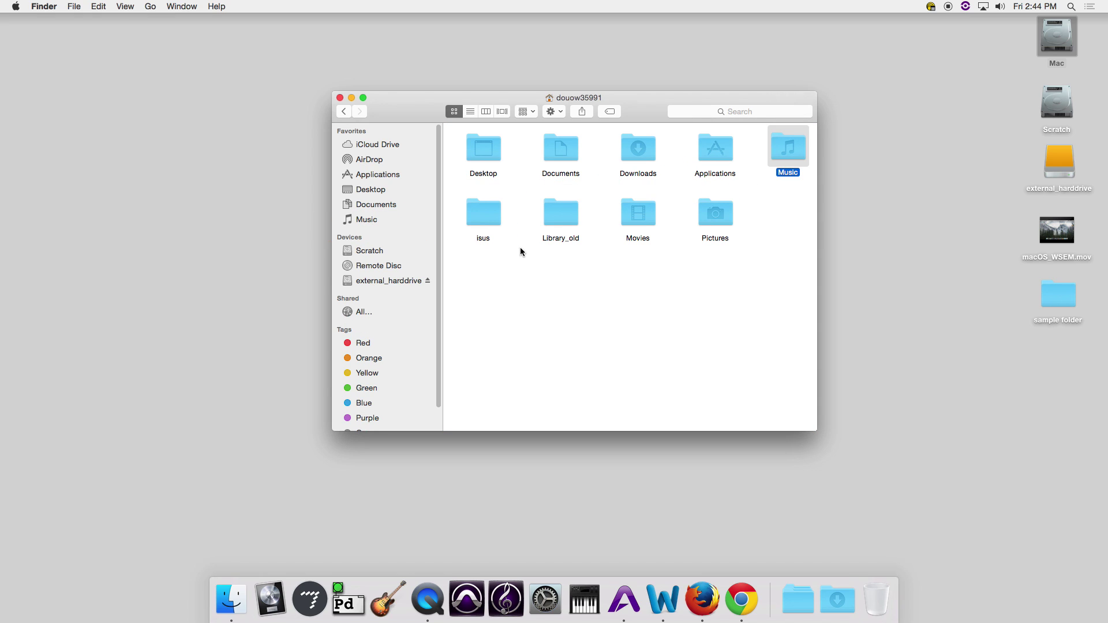
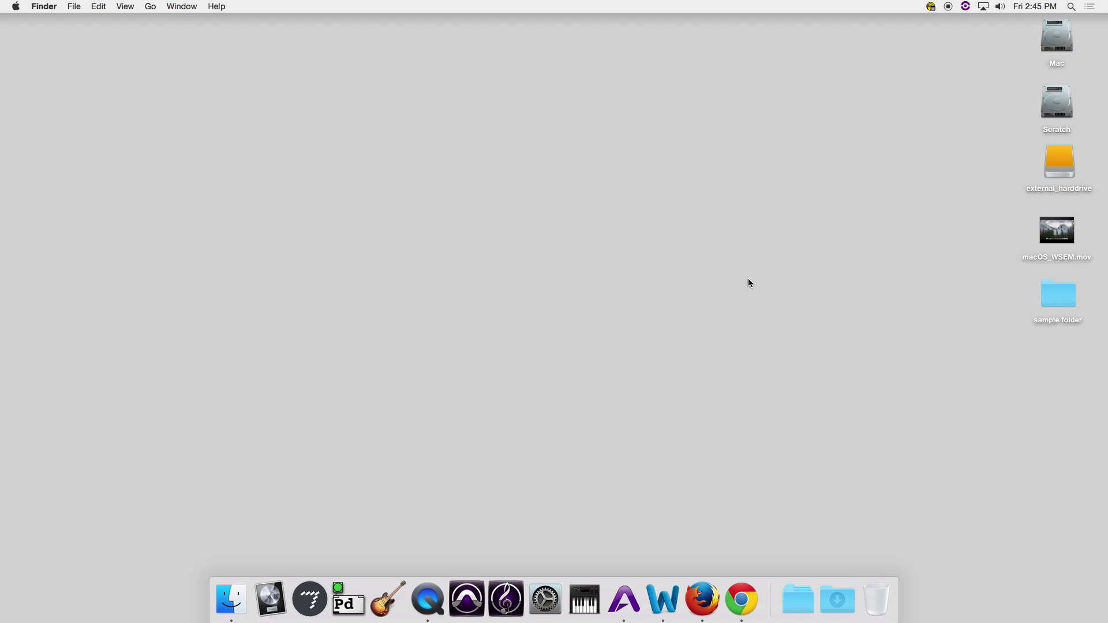
Step: Open a new Finder window and close it again
key("super+n")
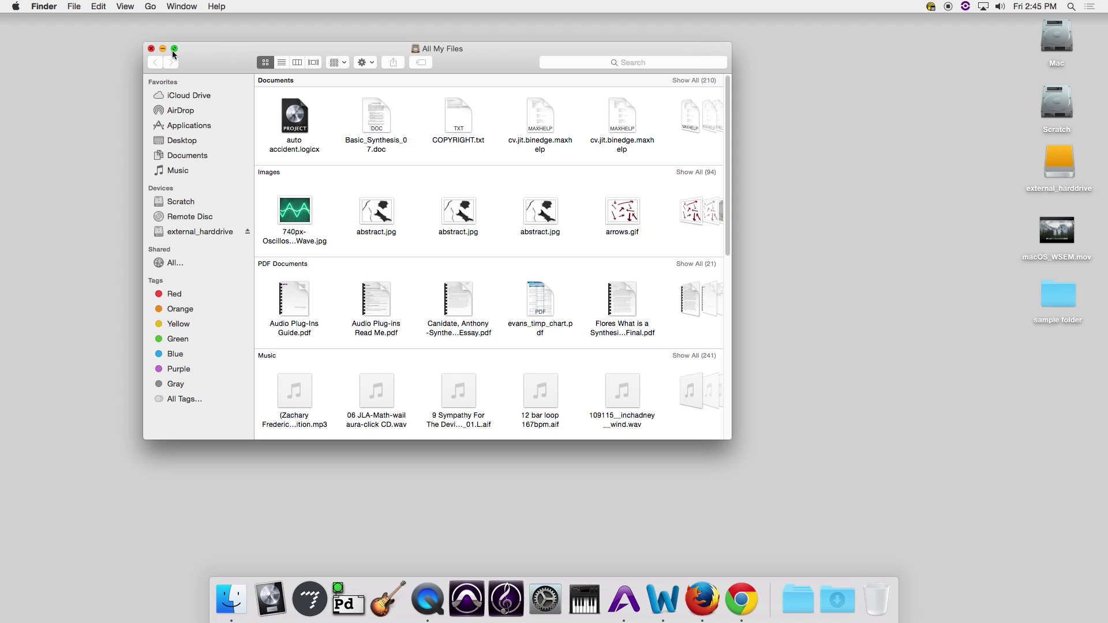
left_click(151, 49)
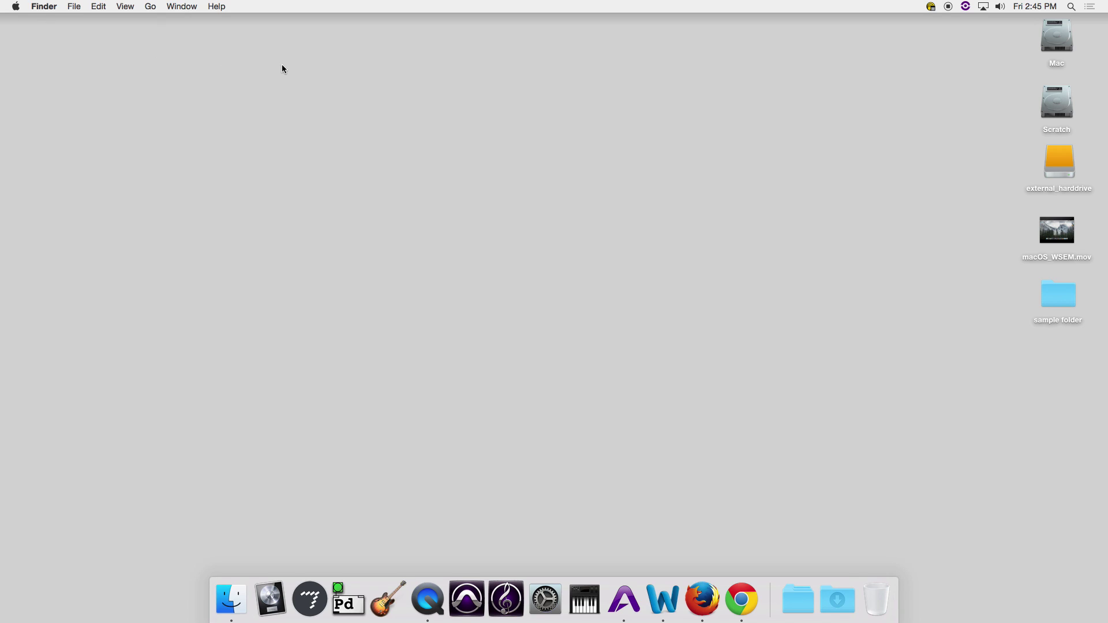
Step: Create a desktop folder named yoyoyoyo and move it to the empty area away from the icon column
key("super+shift+n")
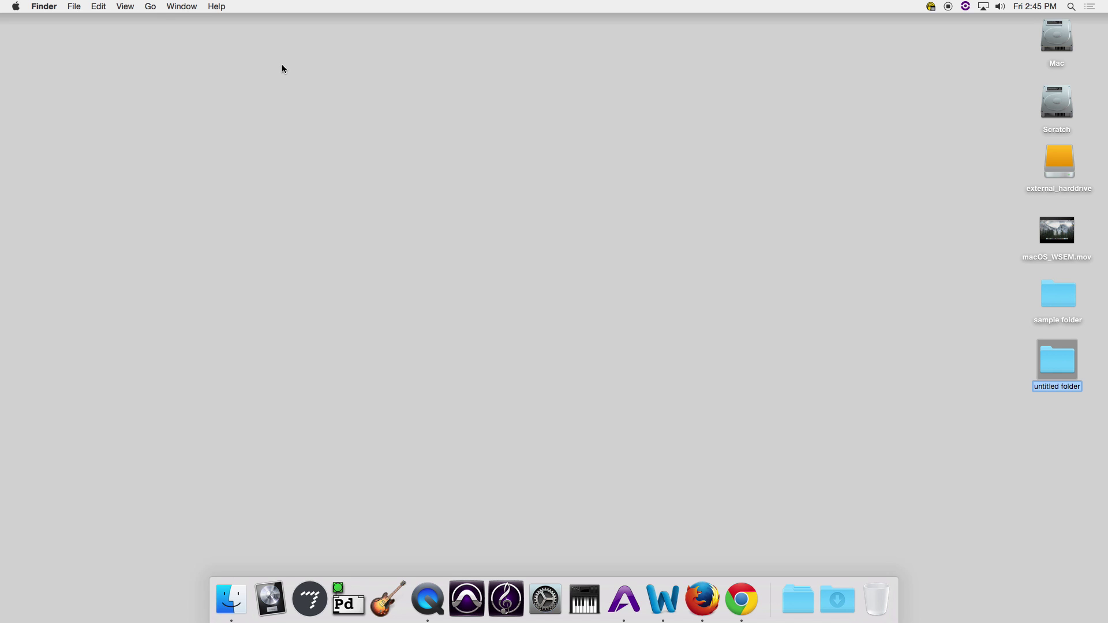
type("yoyoyoyo")
left_click(306, 90)
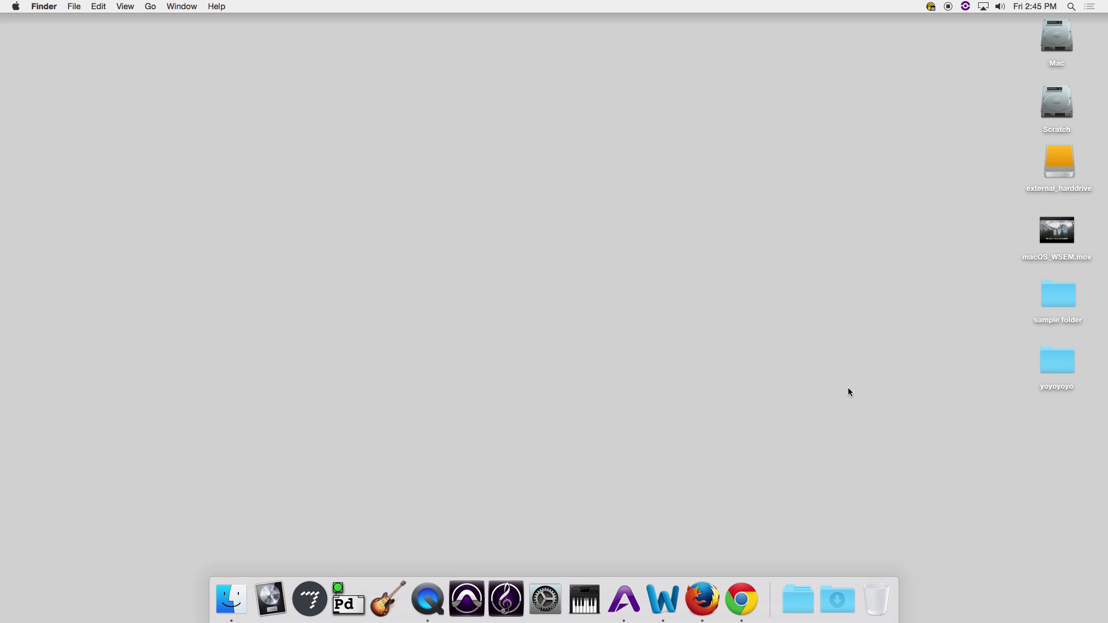
left_click_drag(946, 355, 852, 341)
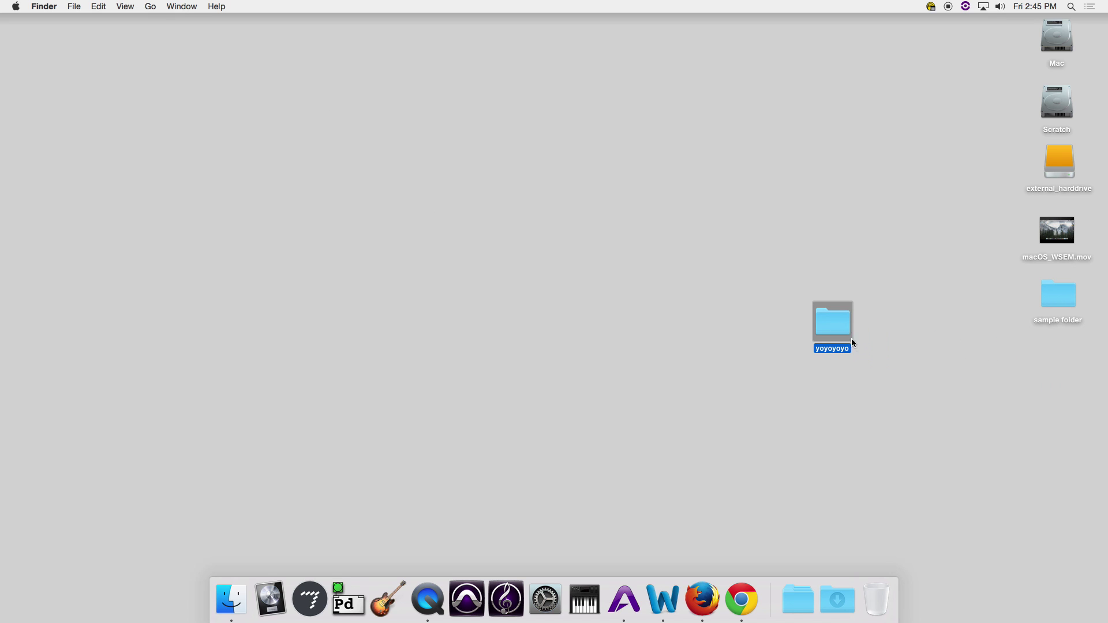
left_click(944, 383)
left_click(925, 352)
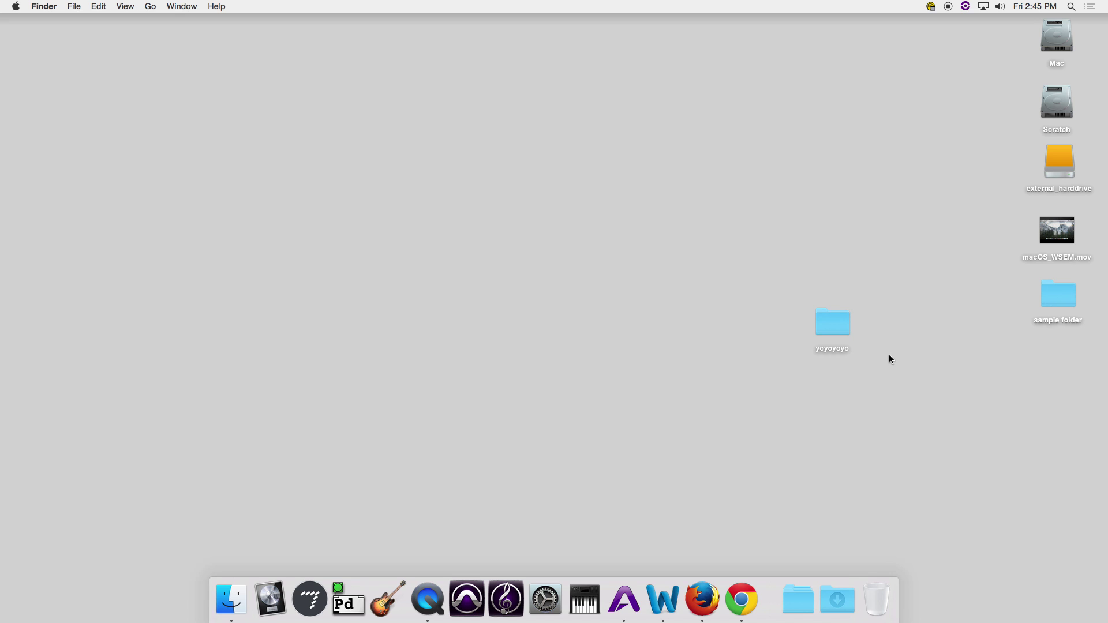
Step: Duplicate the yoyoyoyo folder to a spot beside the original, and move the original to the Trash
left_click_drag(831, 329, 924, 301)
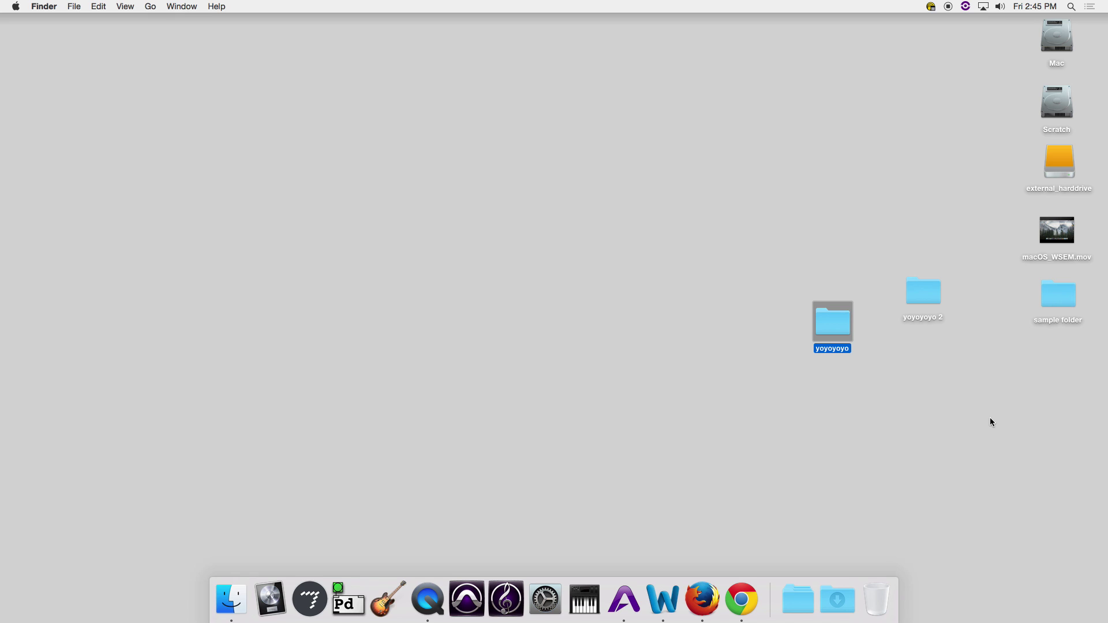
left_click(778, 283)
left_click_drag(885, 541, 878, 591)
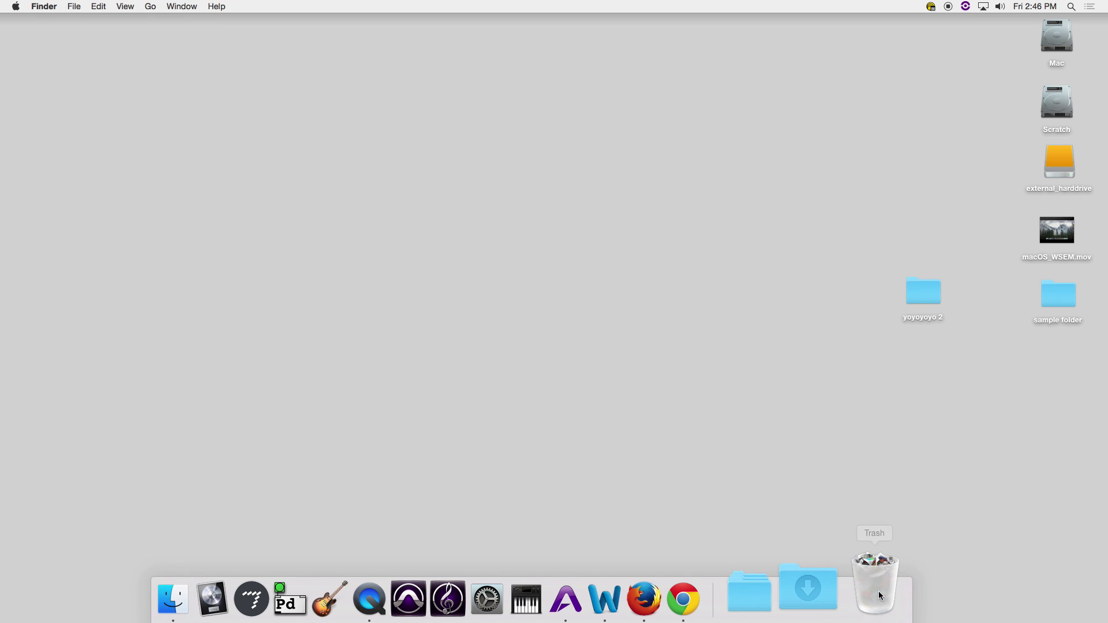
Step: View the info for the yoyoyoyo 2 folder and close the info window
right_click(921, 299)
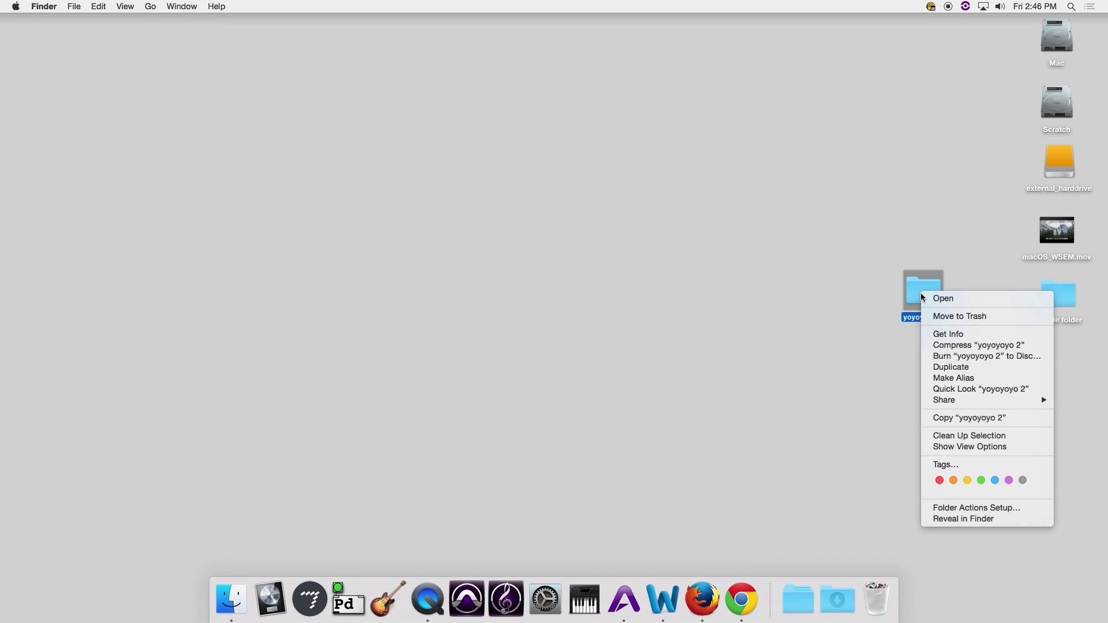
left_click(962, 339)
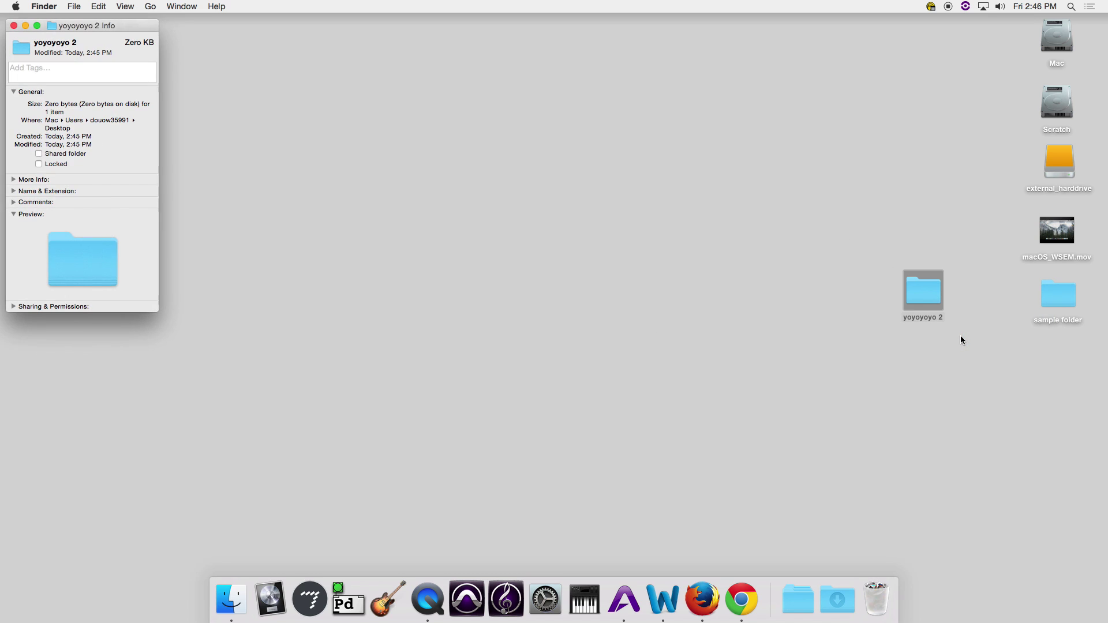
left_click(14, 25)
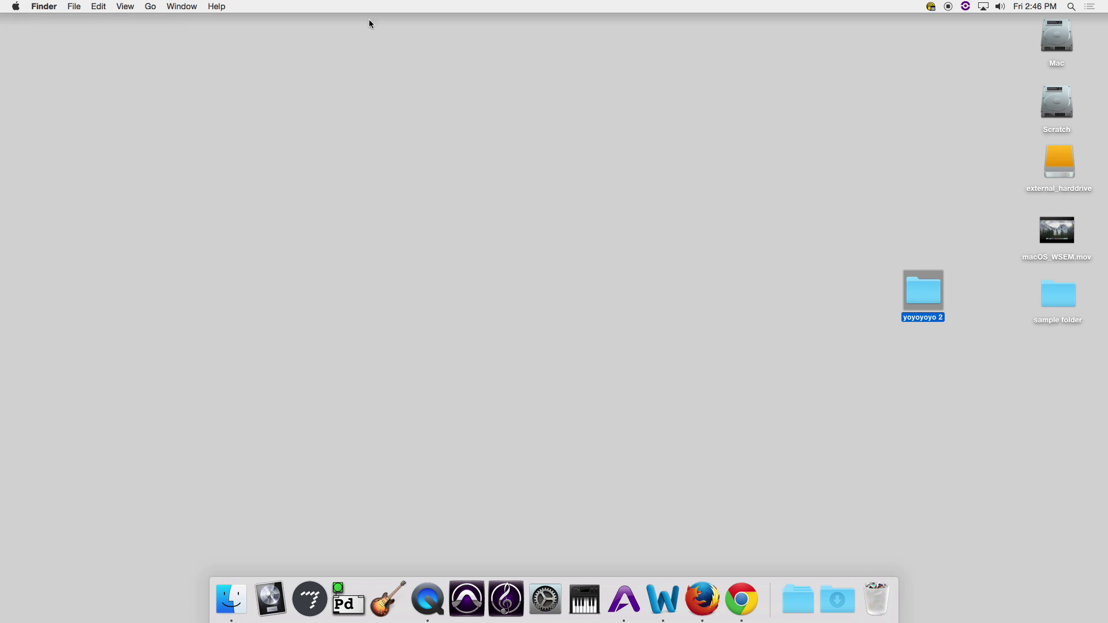
Step: Check the Mac drive's capacity and available space in its info window, and close the window
left_click(1058, 48)
right_click(1058, 49)
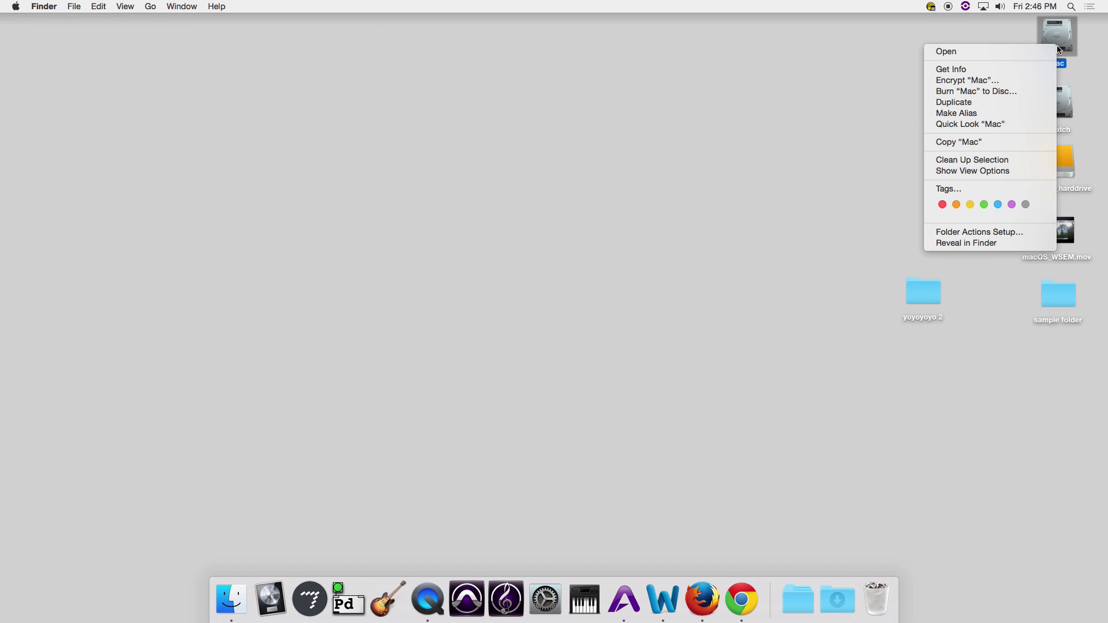
left_click(1023, 69)
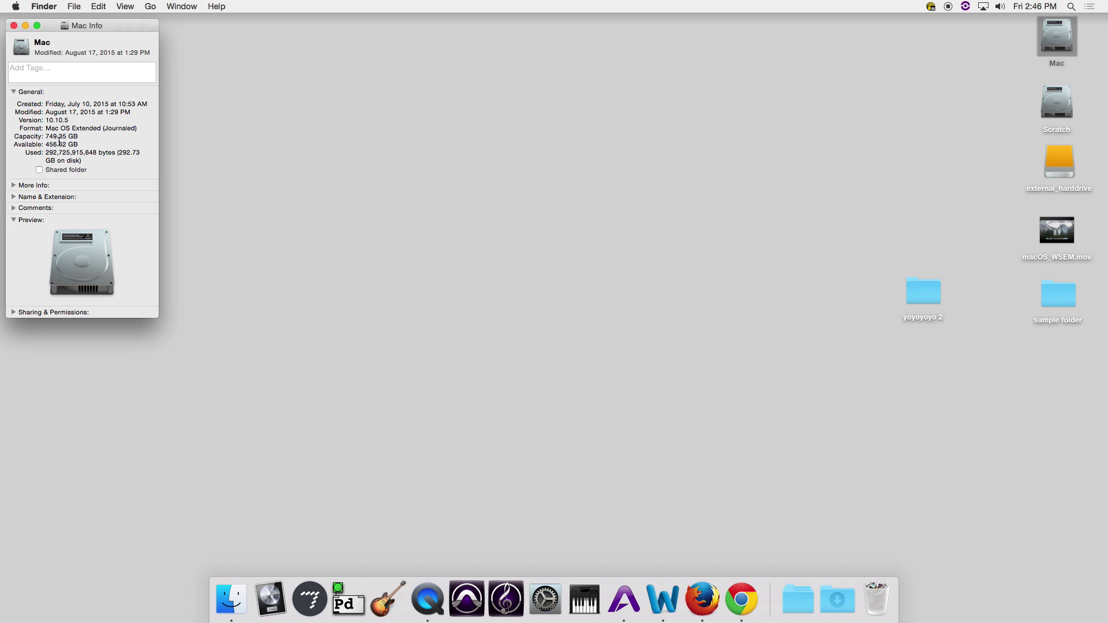
left_click(14, 26)
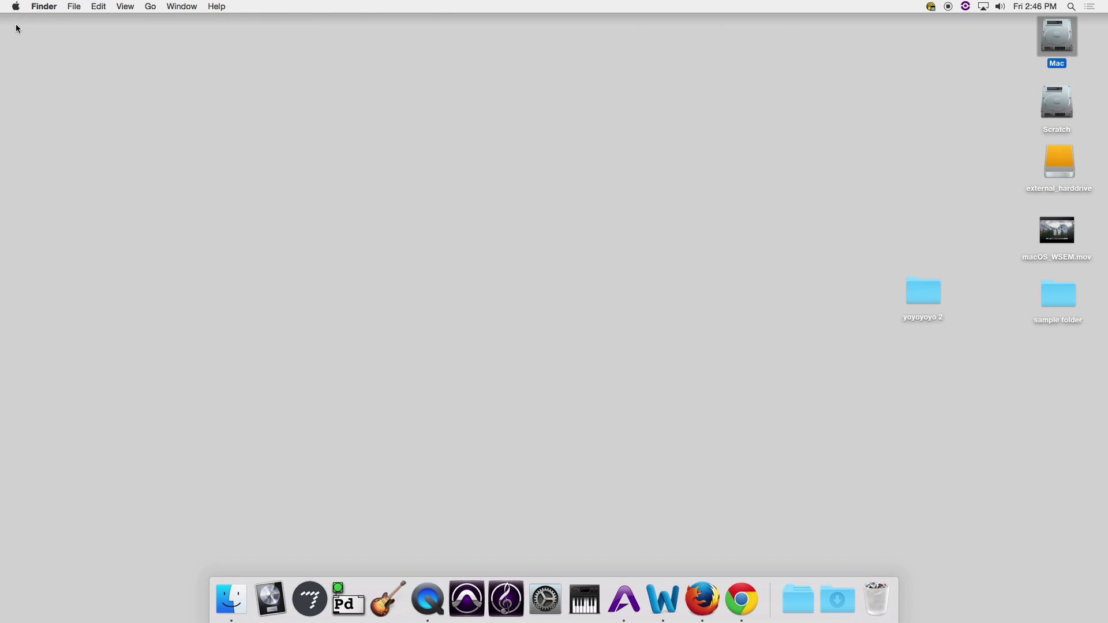
Step: Bring up the yoyoyoyo 2 folder's info once more, shift the info window slightly, close it and deselect the folder
left_click(927, 304)
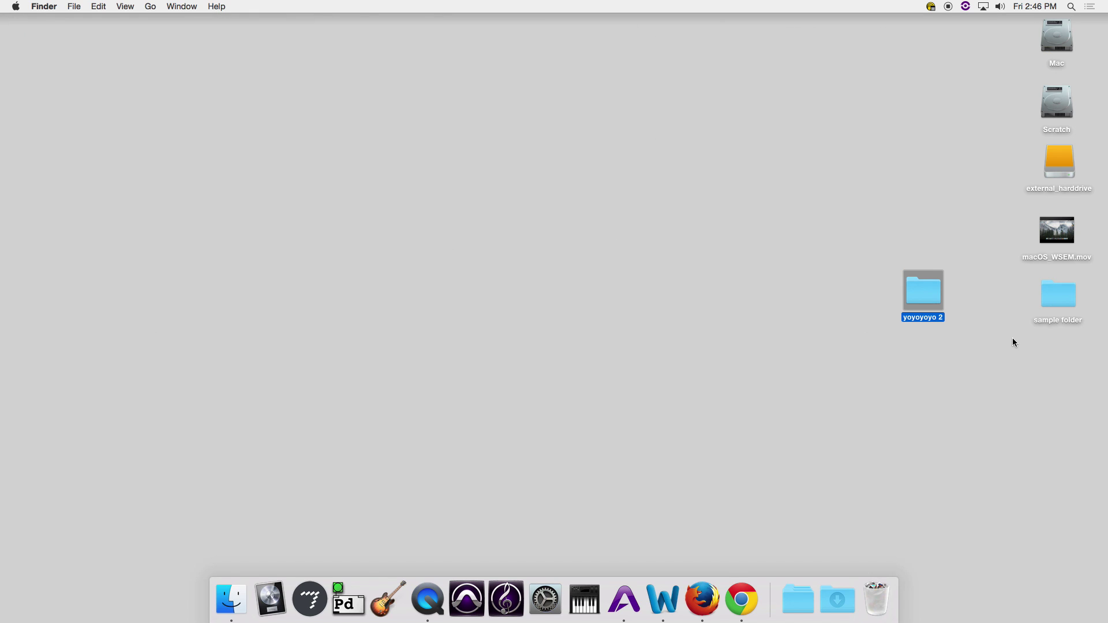
key("super+i")
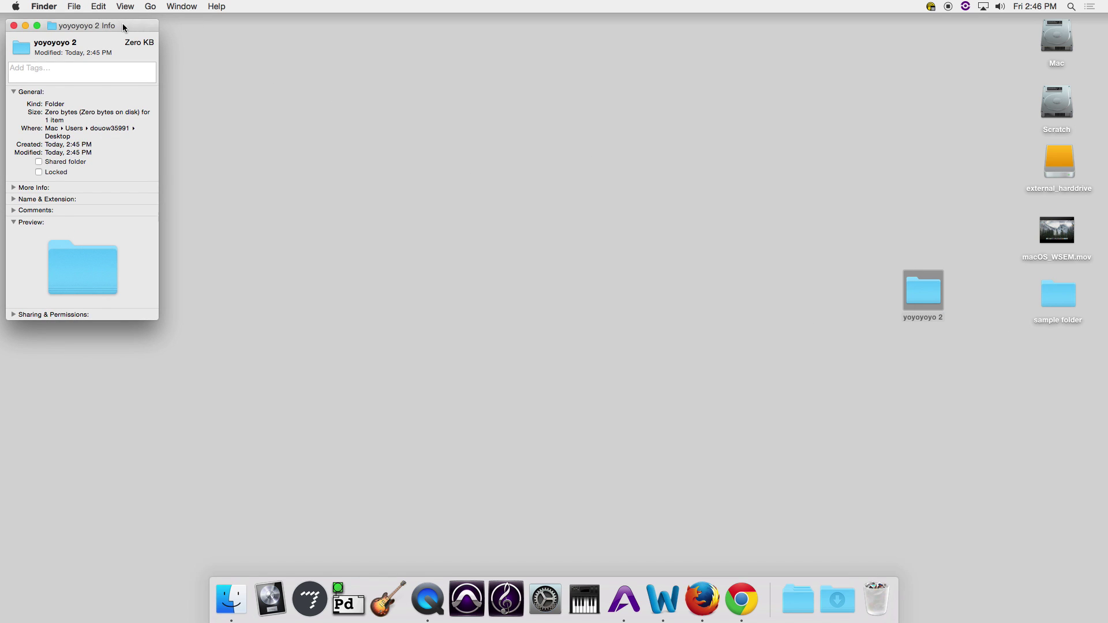
left_click_drag(124, 26, 202, 38)
key("super+w")
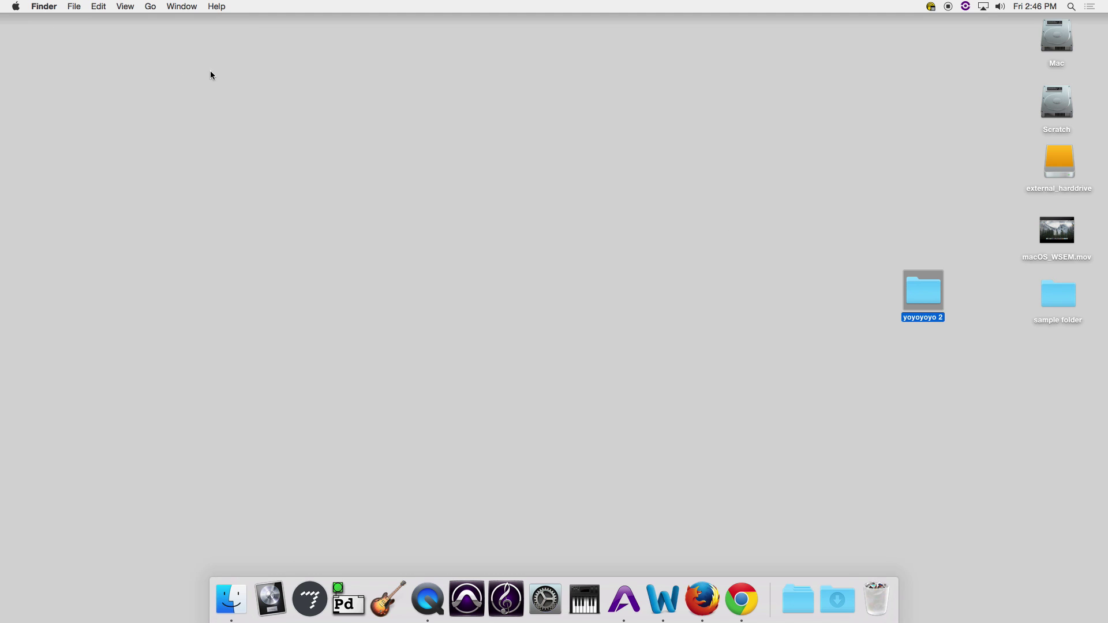
left_click(649, 157)
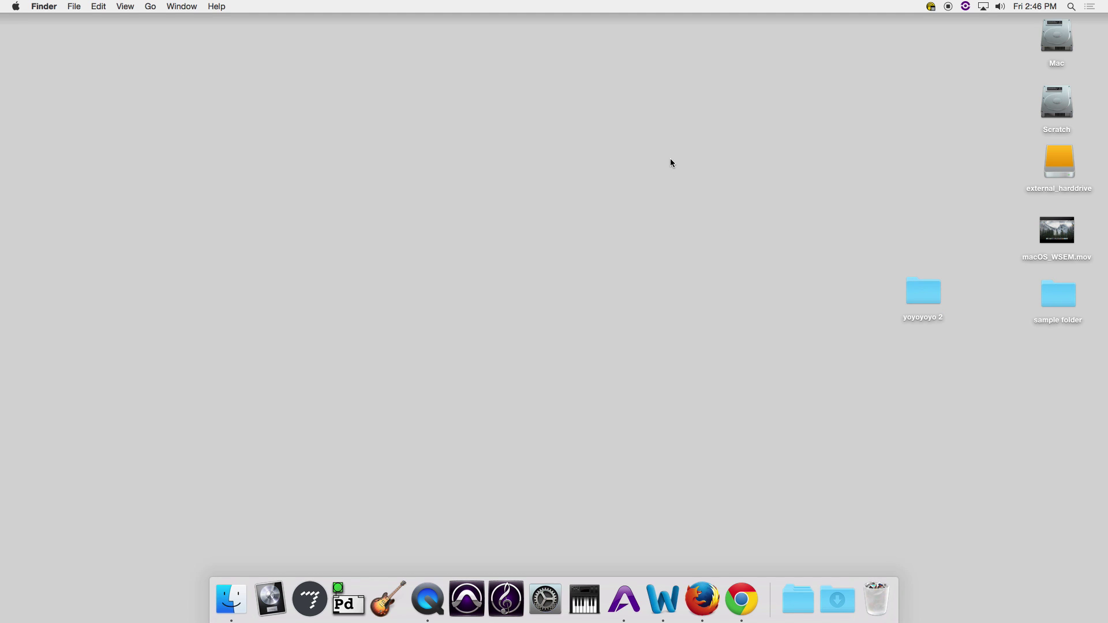